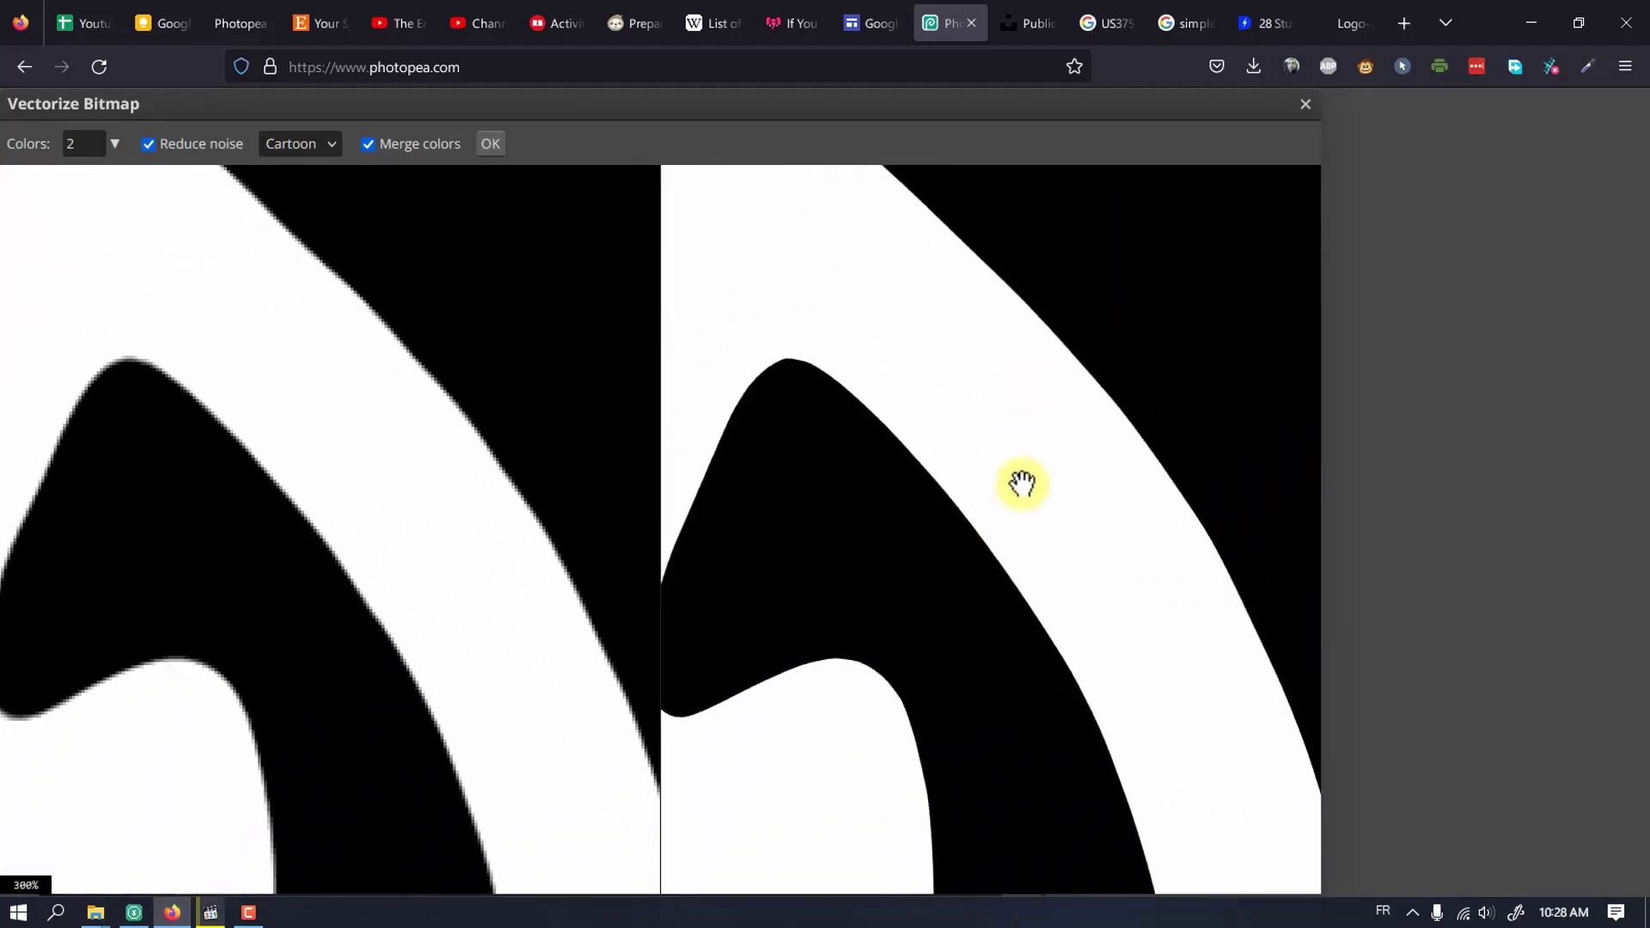
Pan and zoom both Vectorize Bitmap previews to compare the smooth and jagged cat edges.
{"action": "left_click_drag", "start_coordinate": [1022, 483], "coordinate": [1128, 237]}
{"action": "left_click_drag", "start_coordinate": [1109, 627], "coordinate": [1077, 234]}
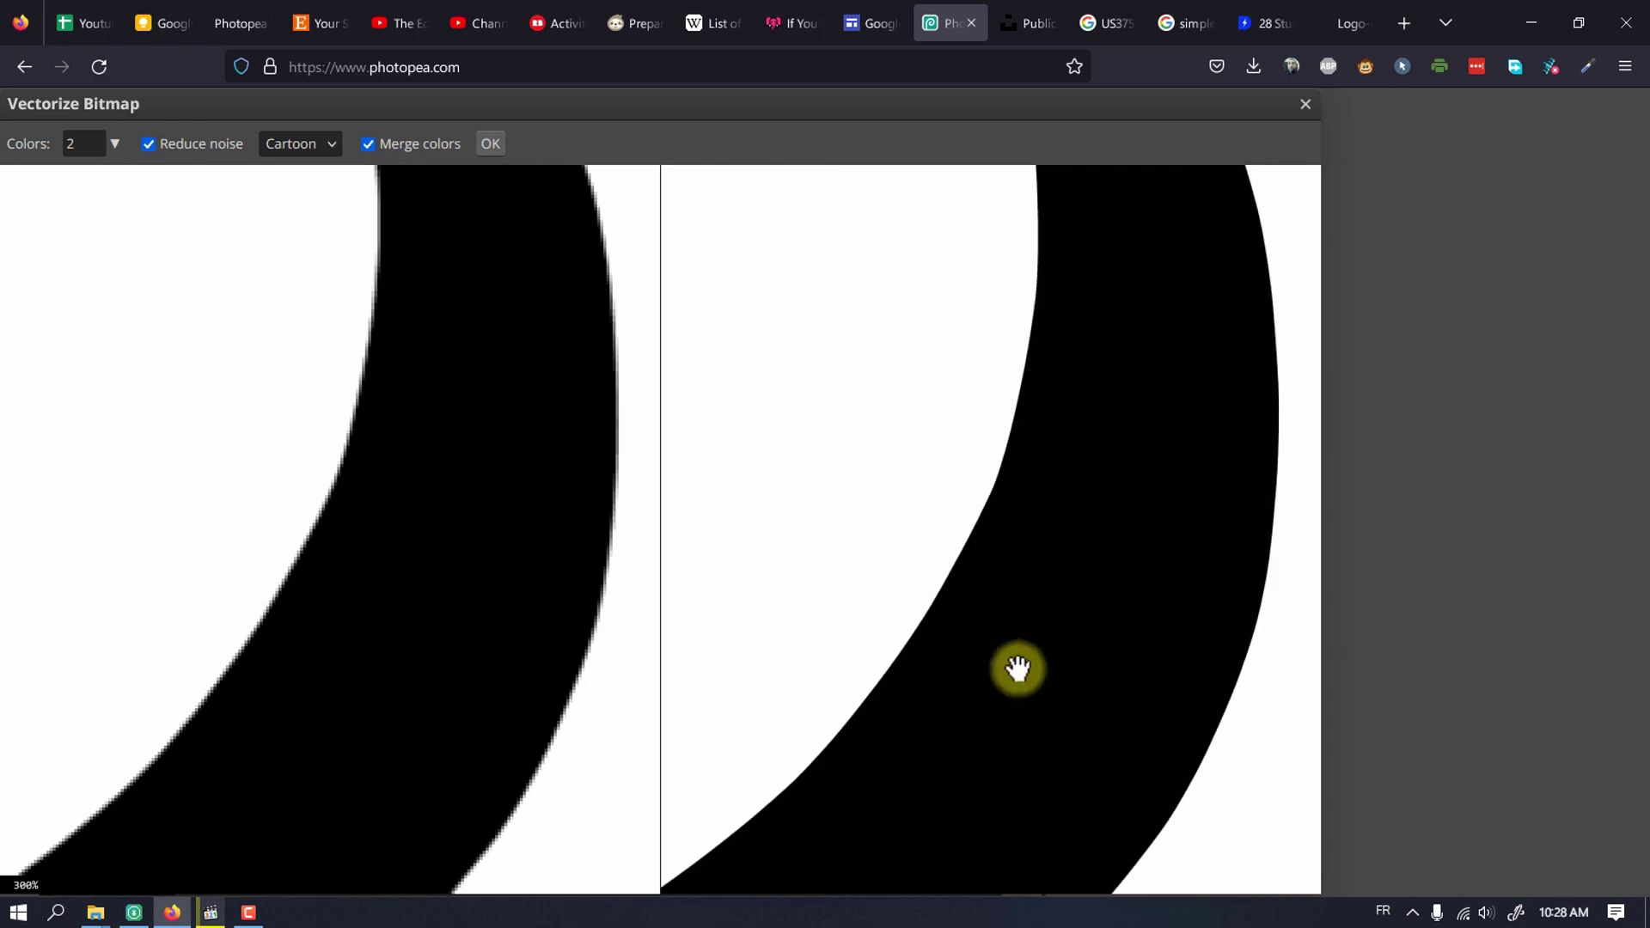
{"action": "left_click_drag", "start_coordinate": [1018, 669], "coordinate": [774, 674]}
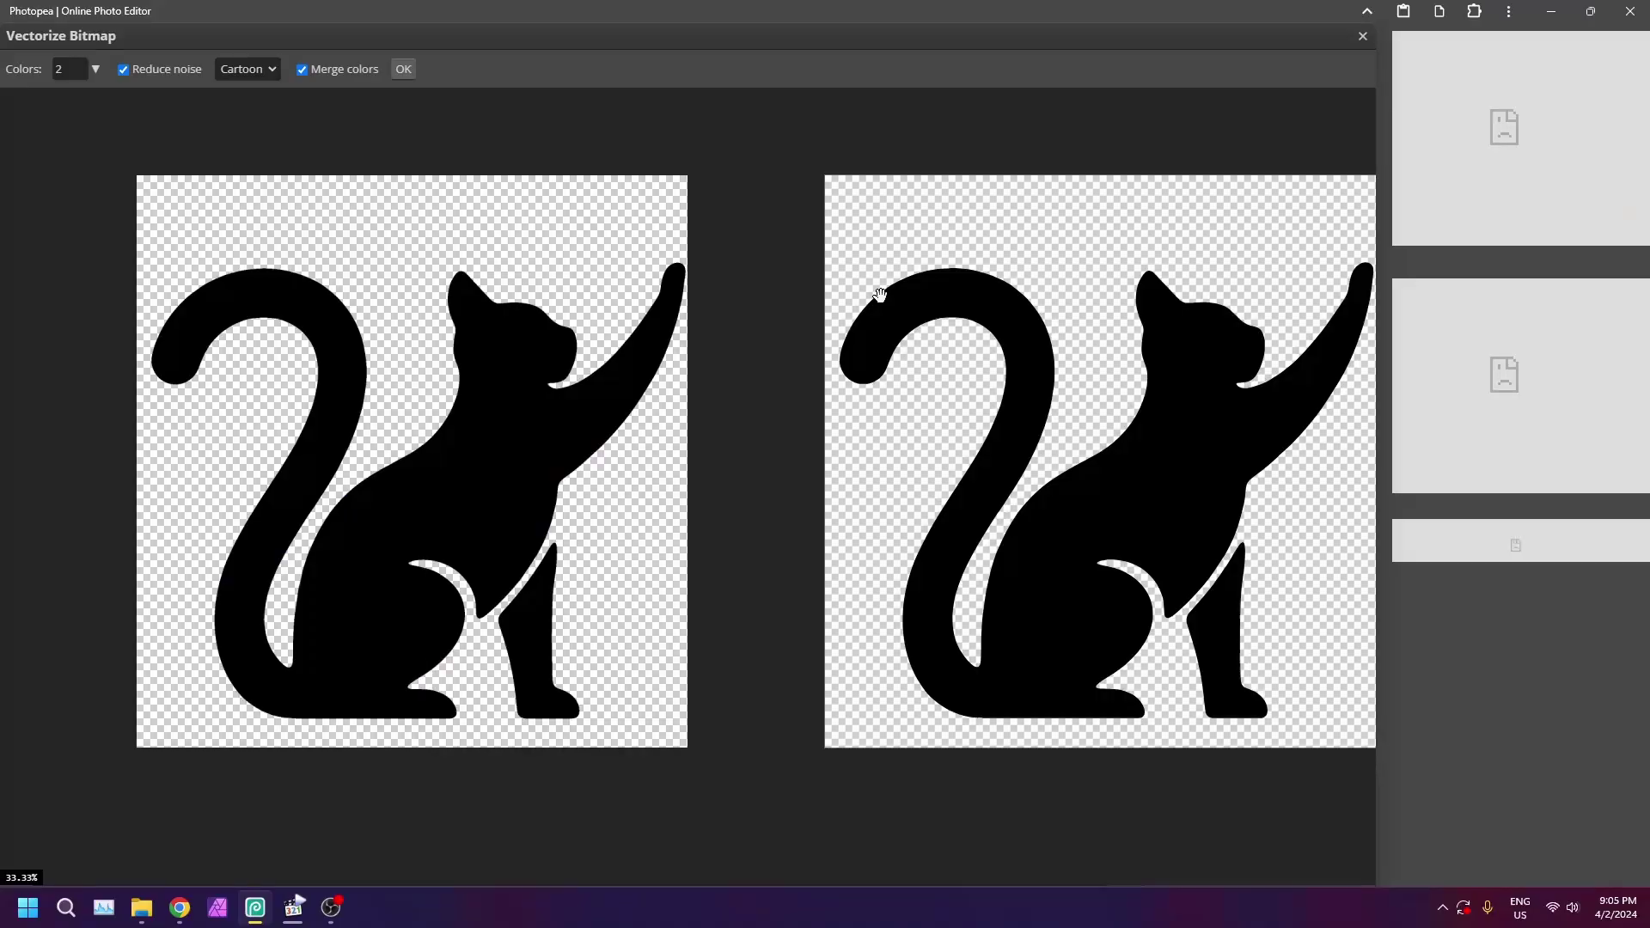
{"action": "scroll", "coordinate": [880, 295], "scroll_direction": "up", "scroll_amount": 10}
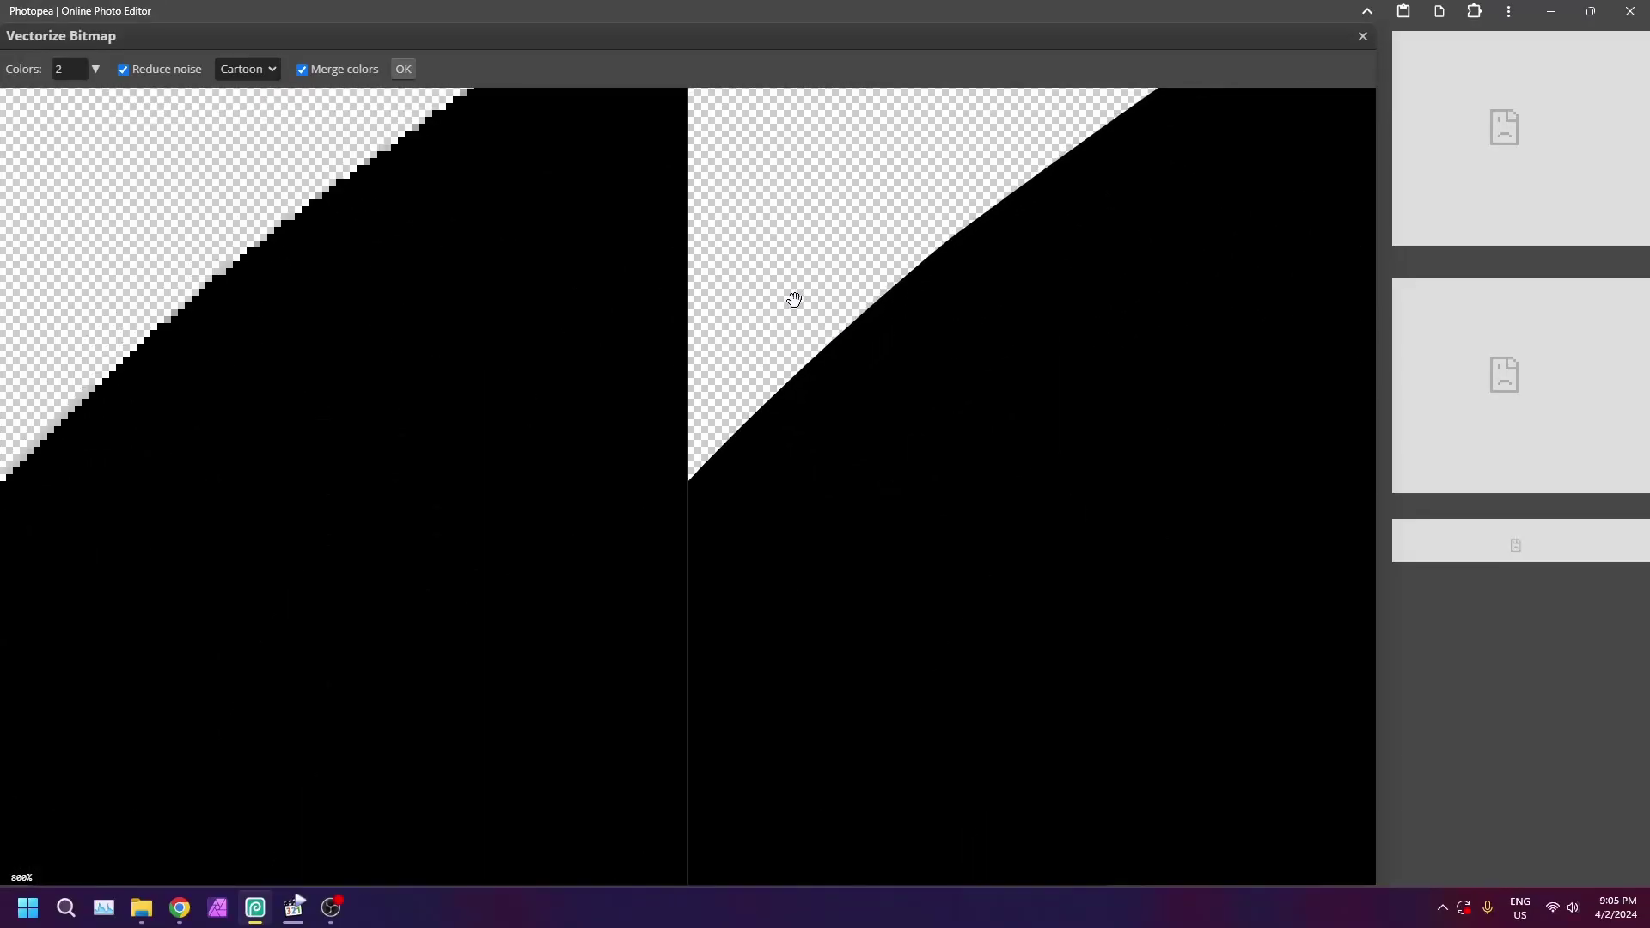
{"action": "left_click_drag", "start_coordinate": [305, 287], "coordinate": [527, 637]}
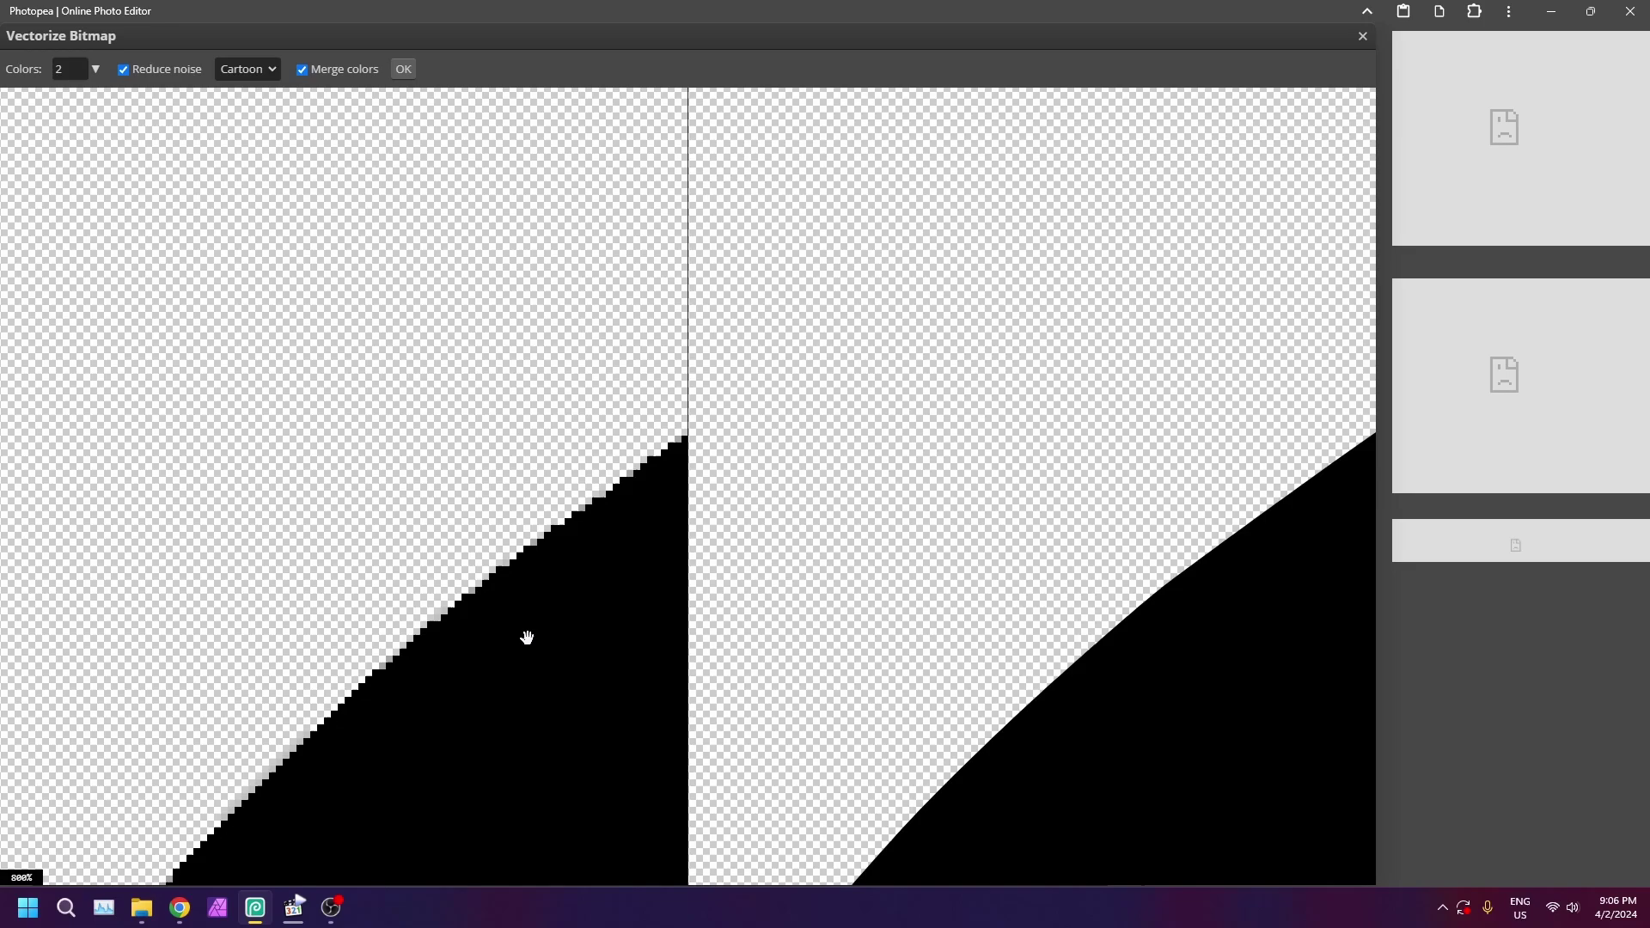
{"action": "left_click_drag", "start_coordinate": [571, 571], "coordinate": [501, 553]}
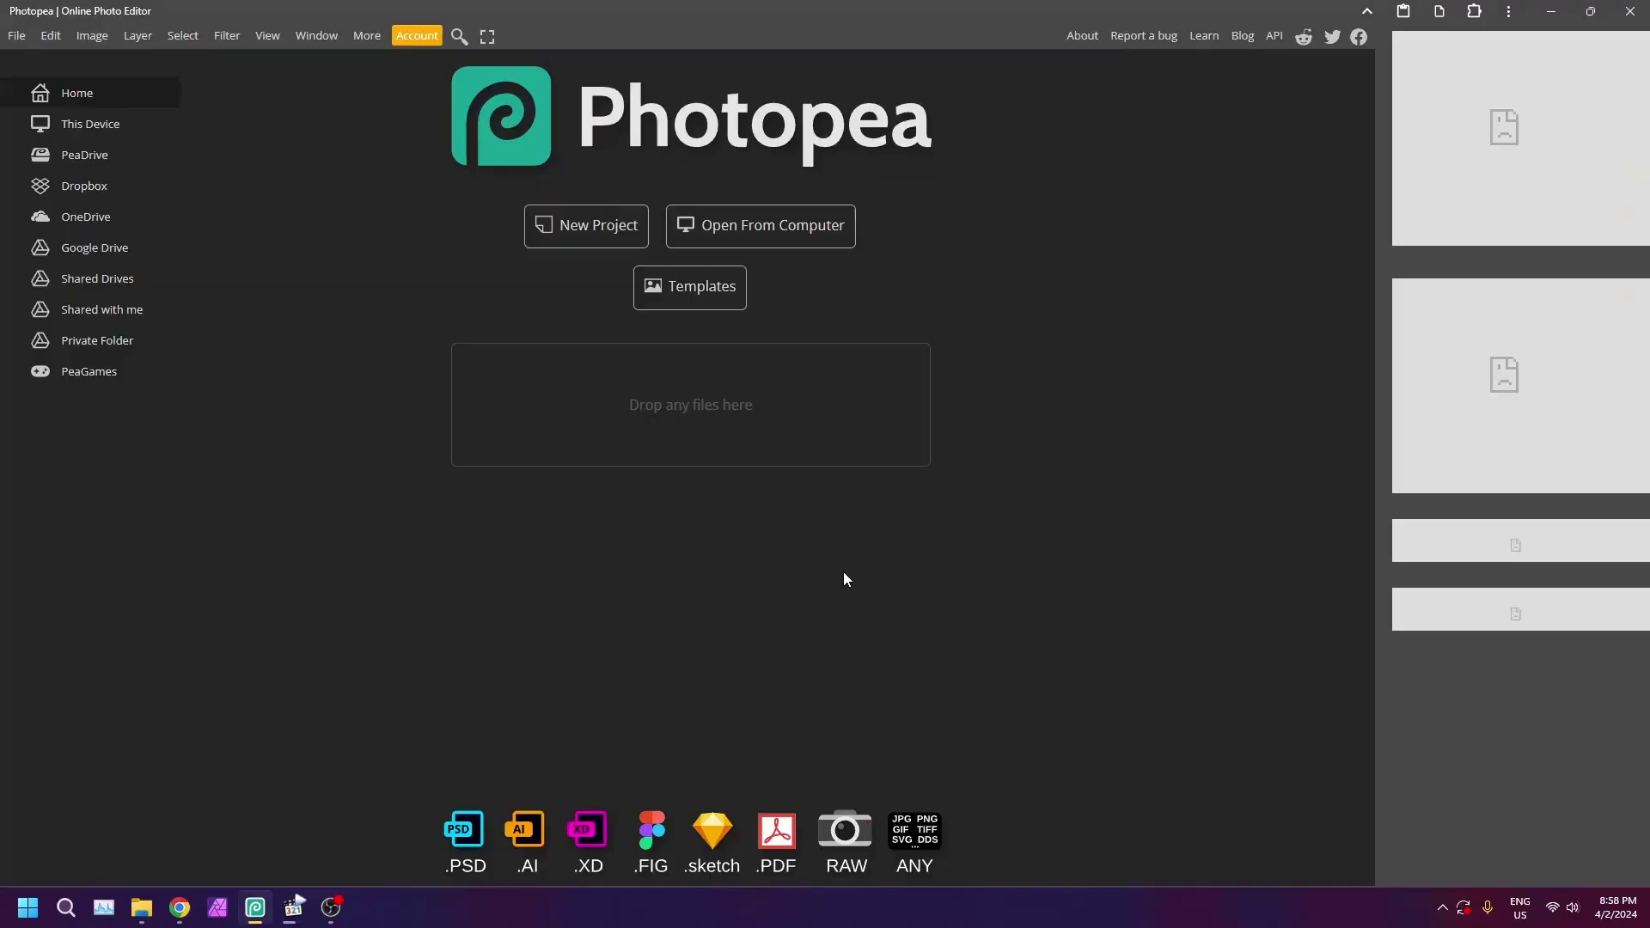
Open the Black-cat PNG logo from the computer.
{"action": "left_click", "coordinate": [760, 236]}
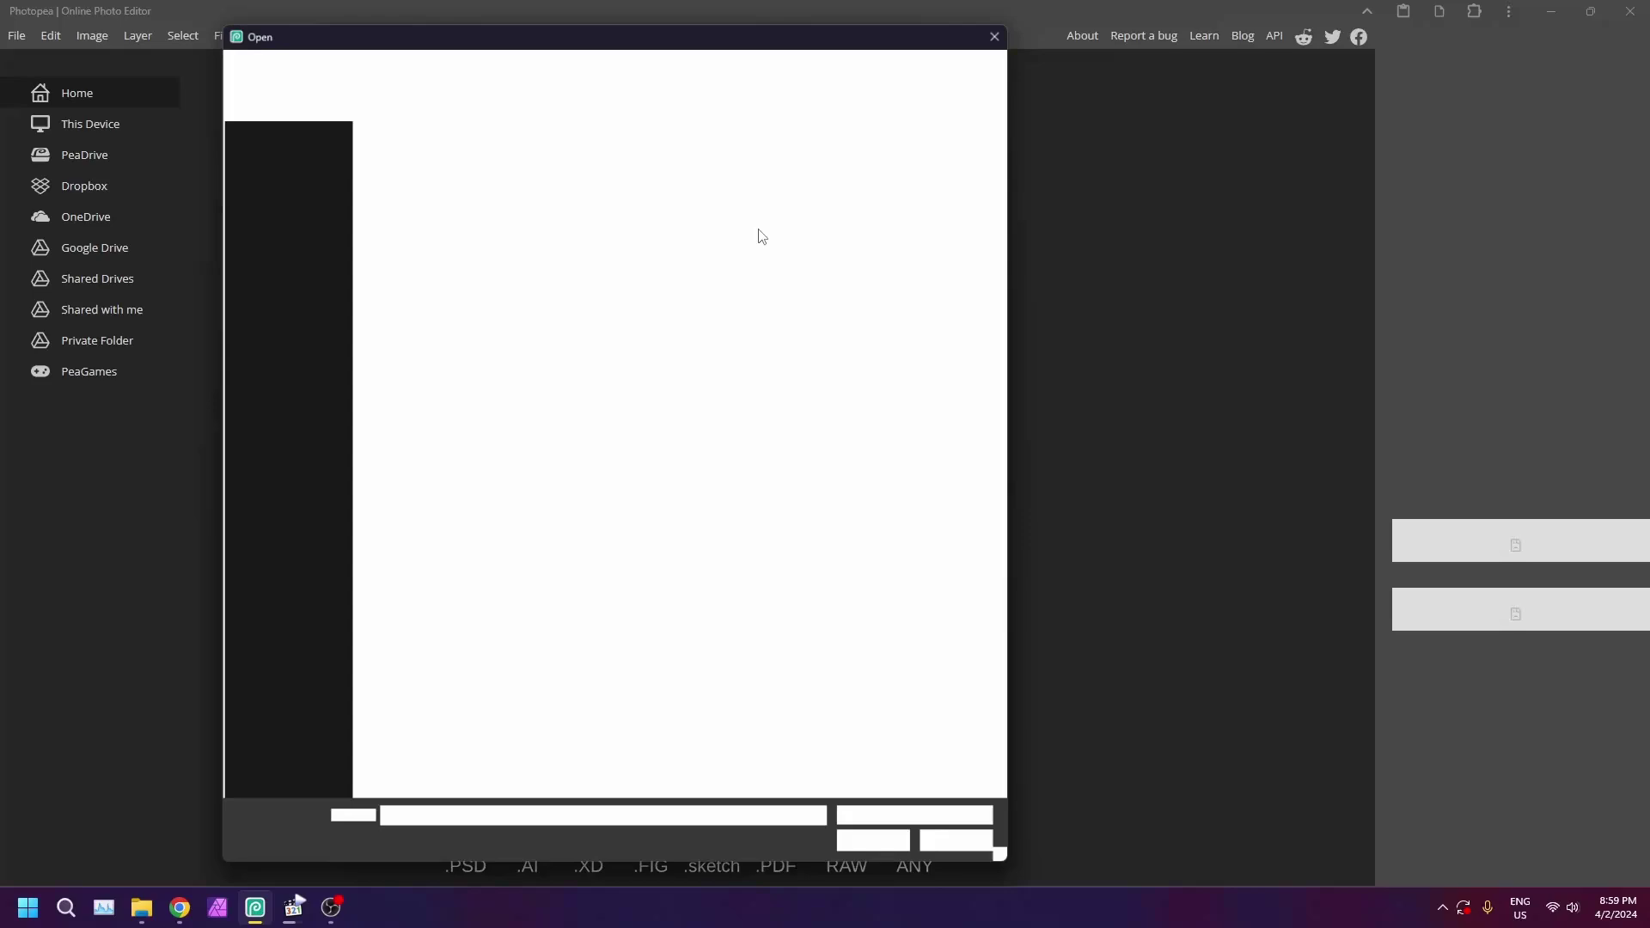
{"action": "left_click", "coordinate": [599, 170]}
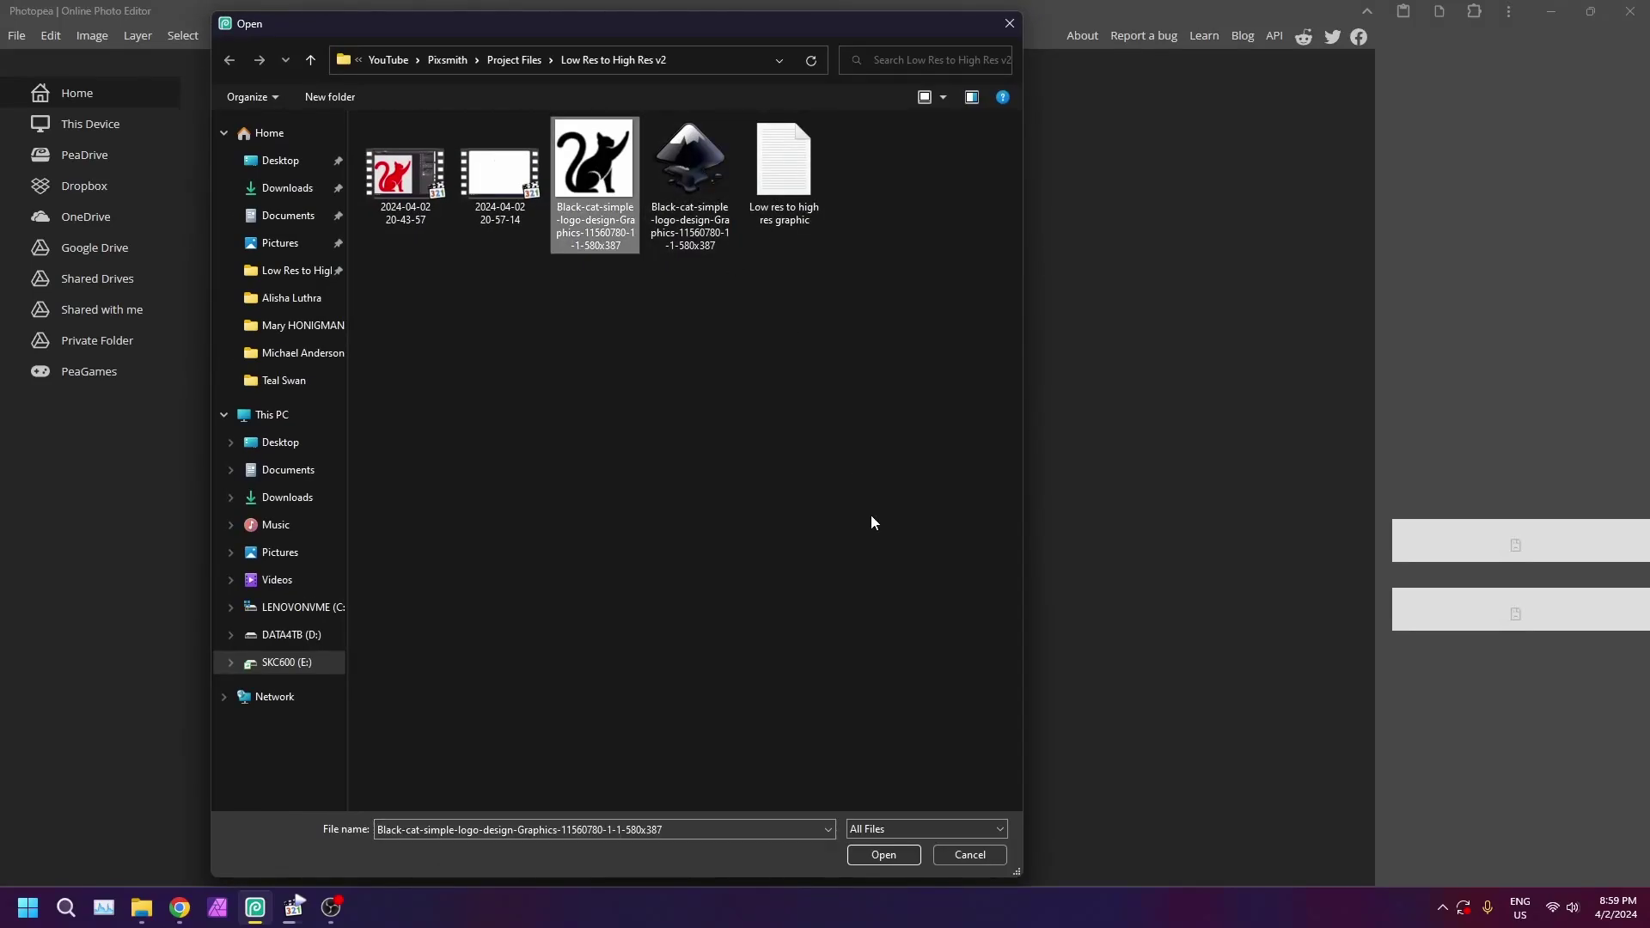
{"action": "left_click", "coordinate": [883, 855]}
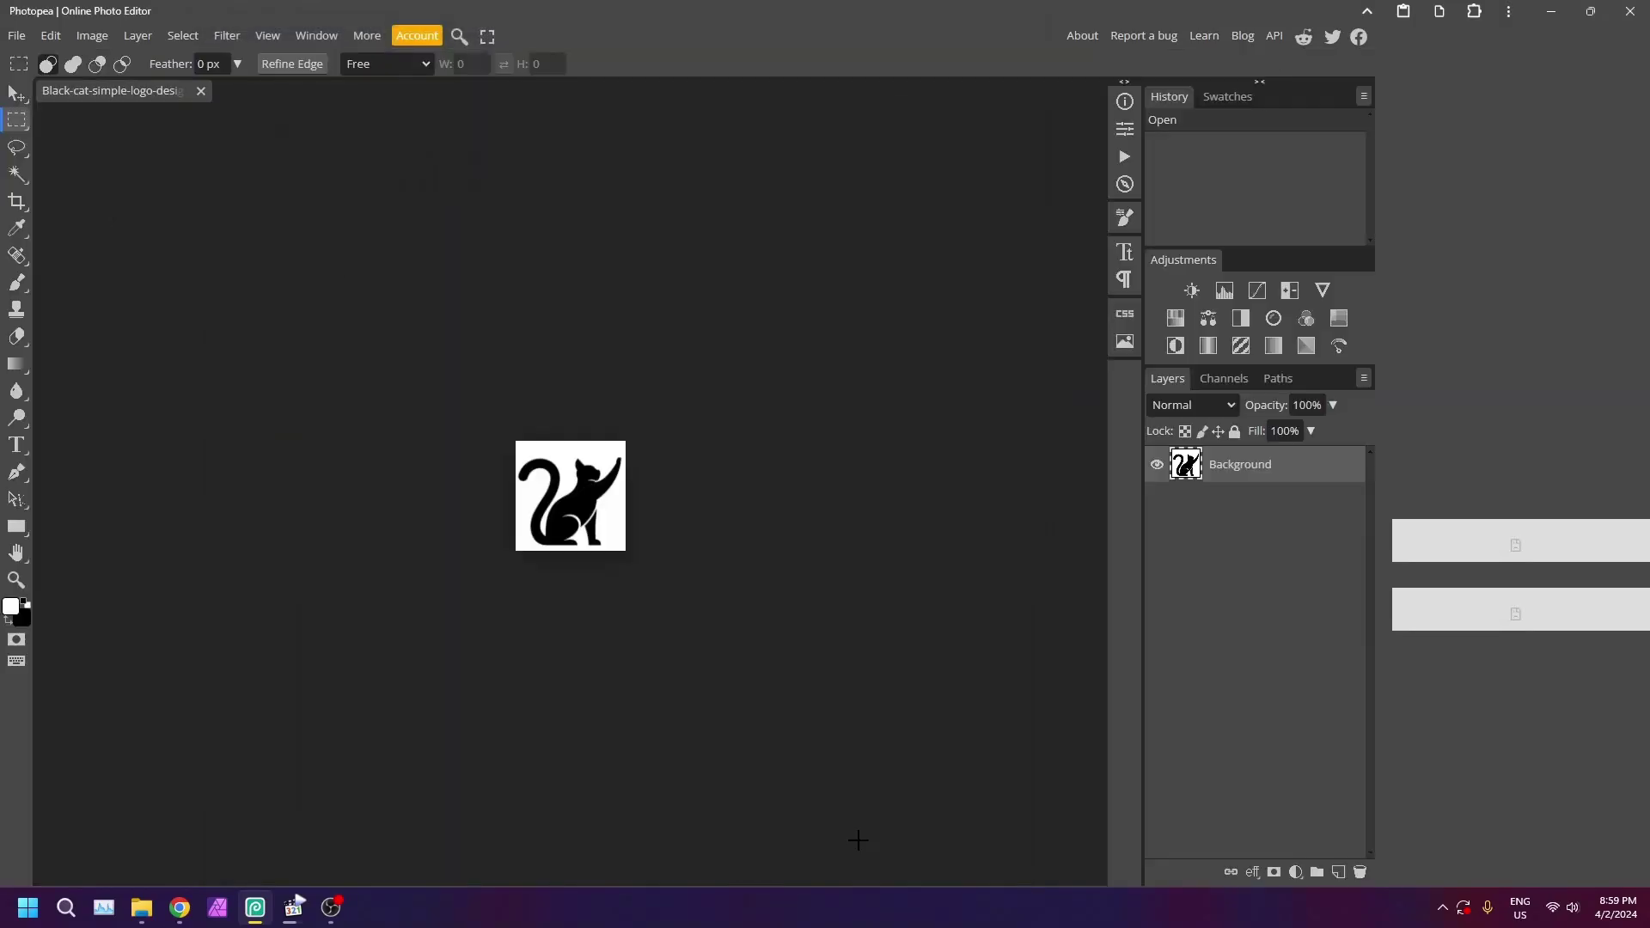
Zoom in on the cat's pixelated edges, then fit the image to screen.
{"action": "scroll", "coordinate": [609, 546], "scroll_direction": "up", "scroll_amount": 3}
{"action": "scroll", "coordinate": [605, 546], "scroll_direction": "up", "scroll_amount": 10}
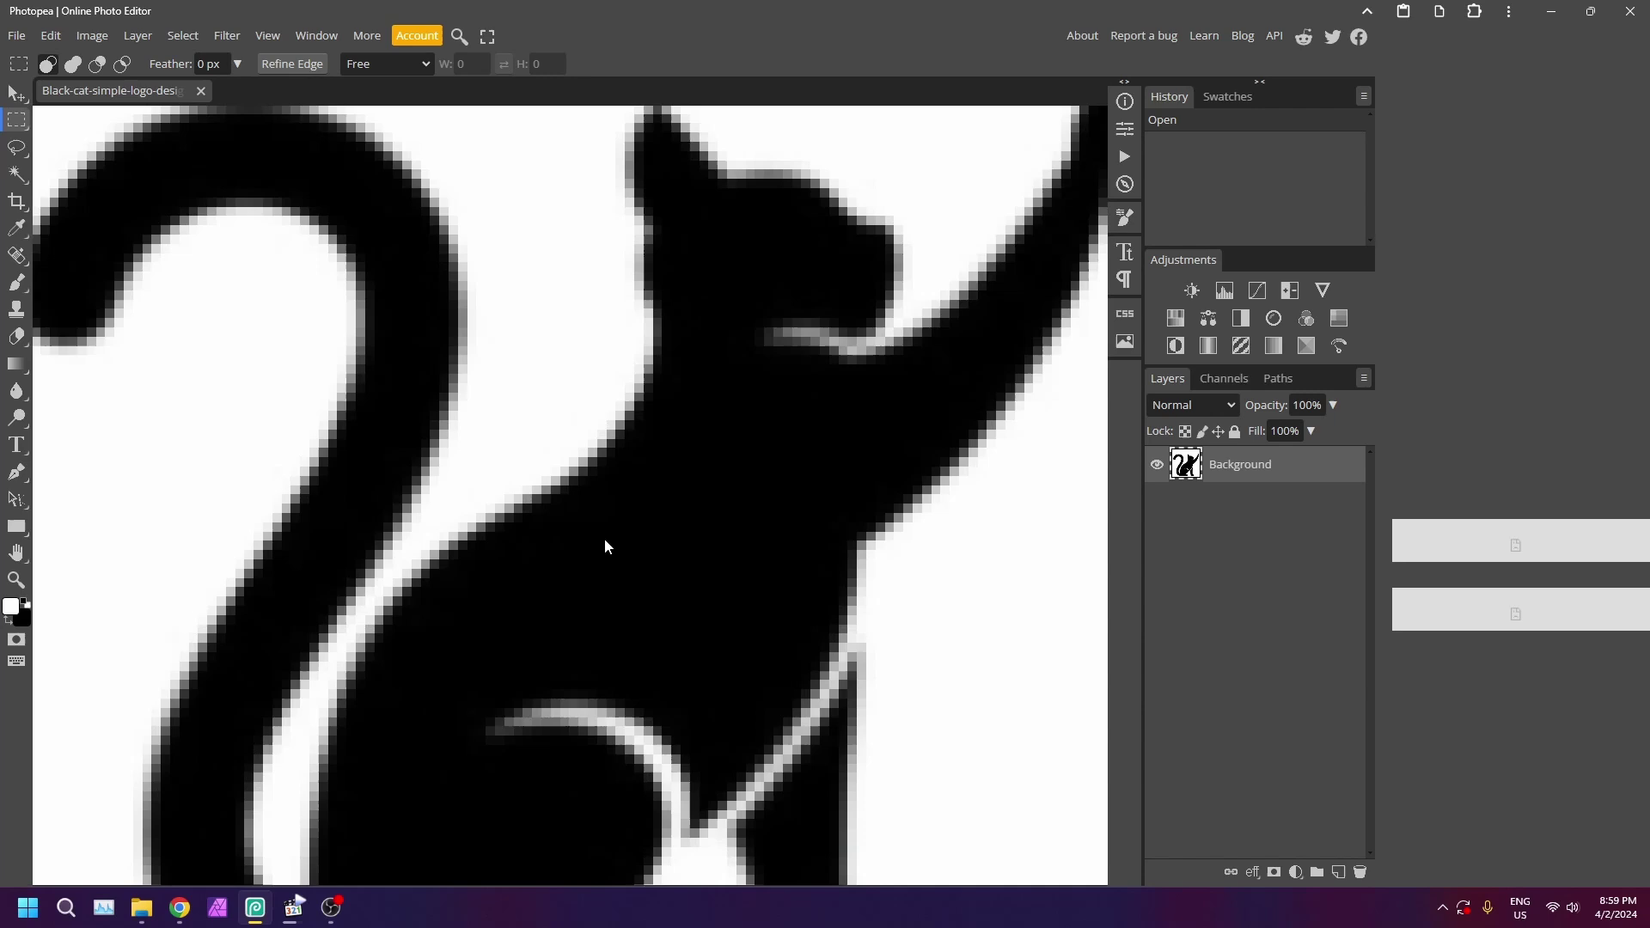
{"action": "scroll", "coordinate": [605, 547], "scroll_direction": "up", "scroll_amount": 2}
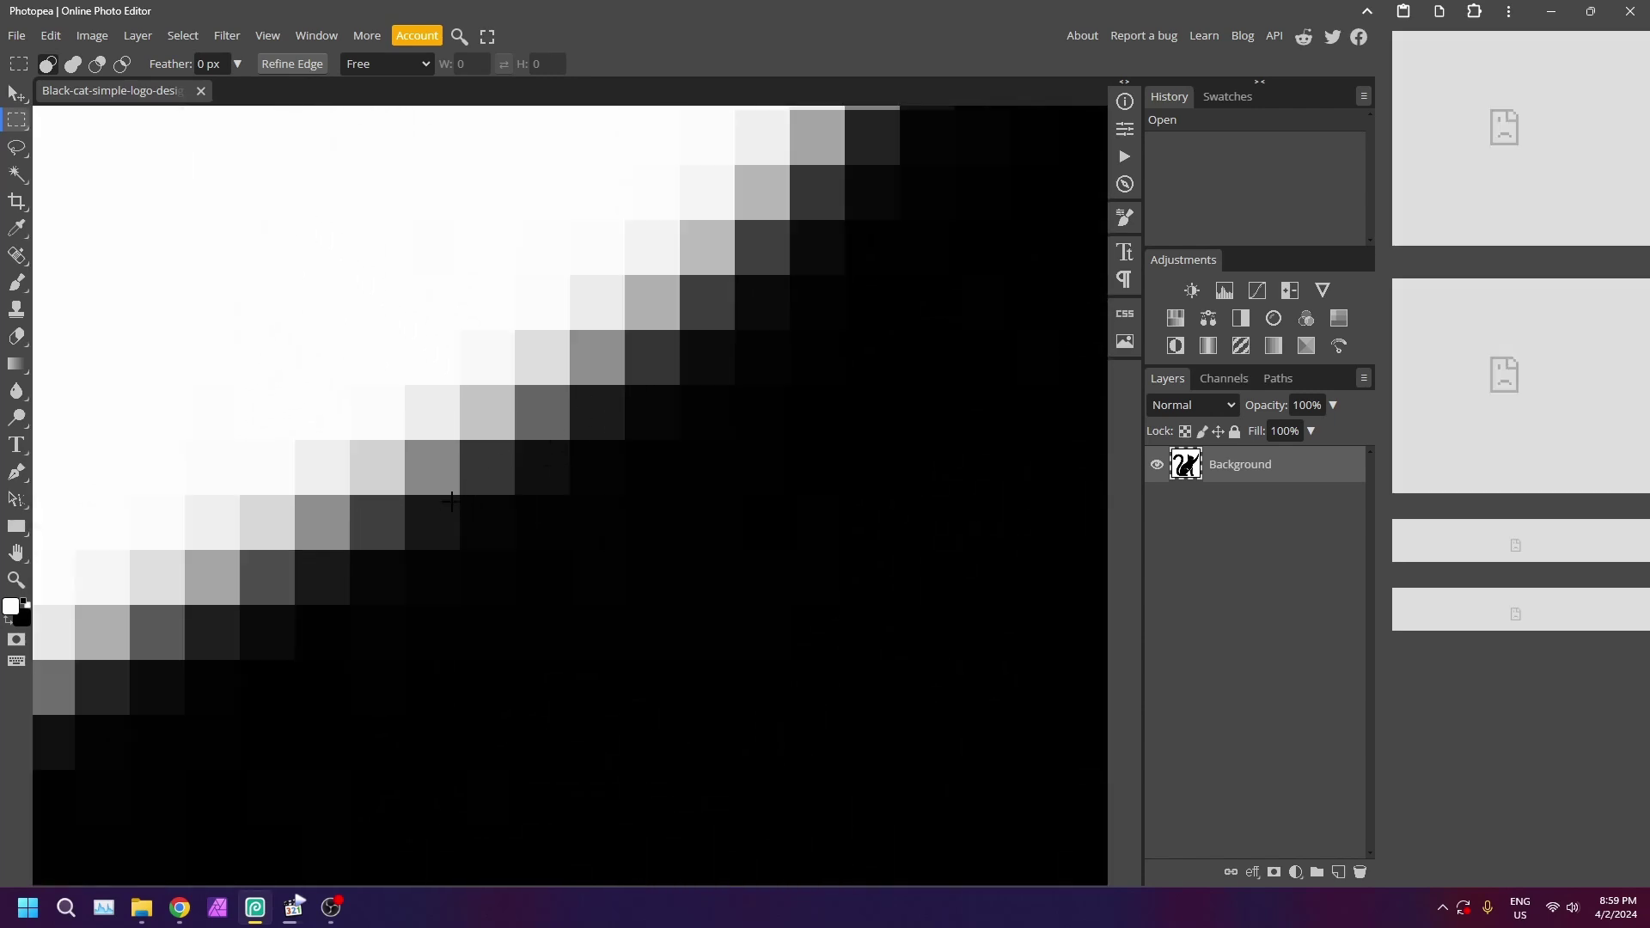
{"action": "key", "text": "ctrl+0"}
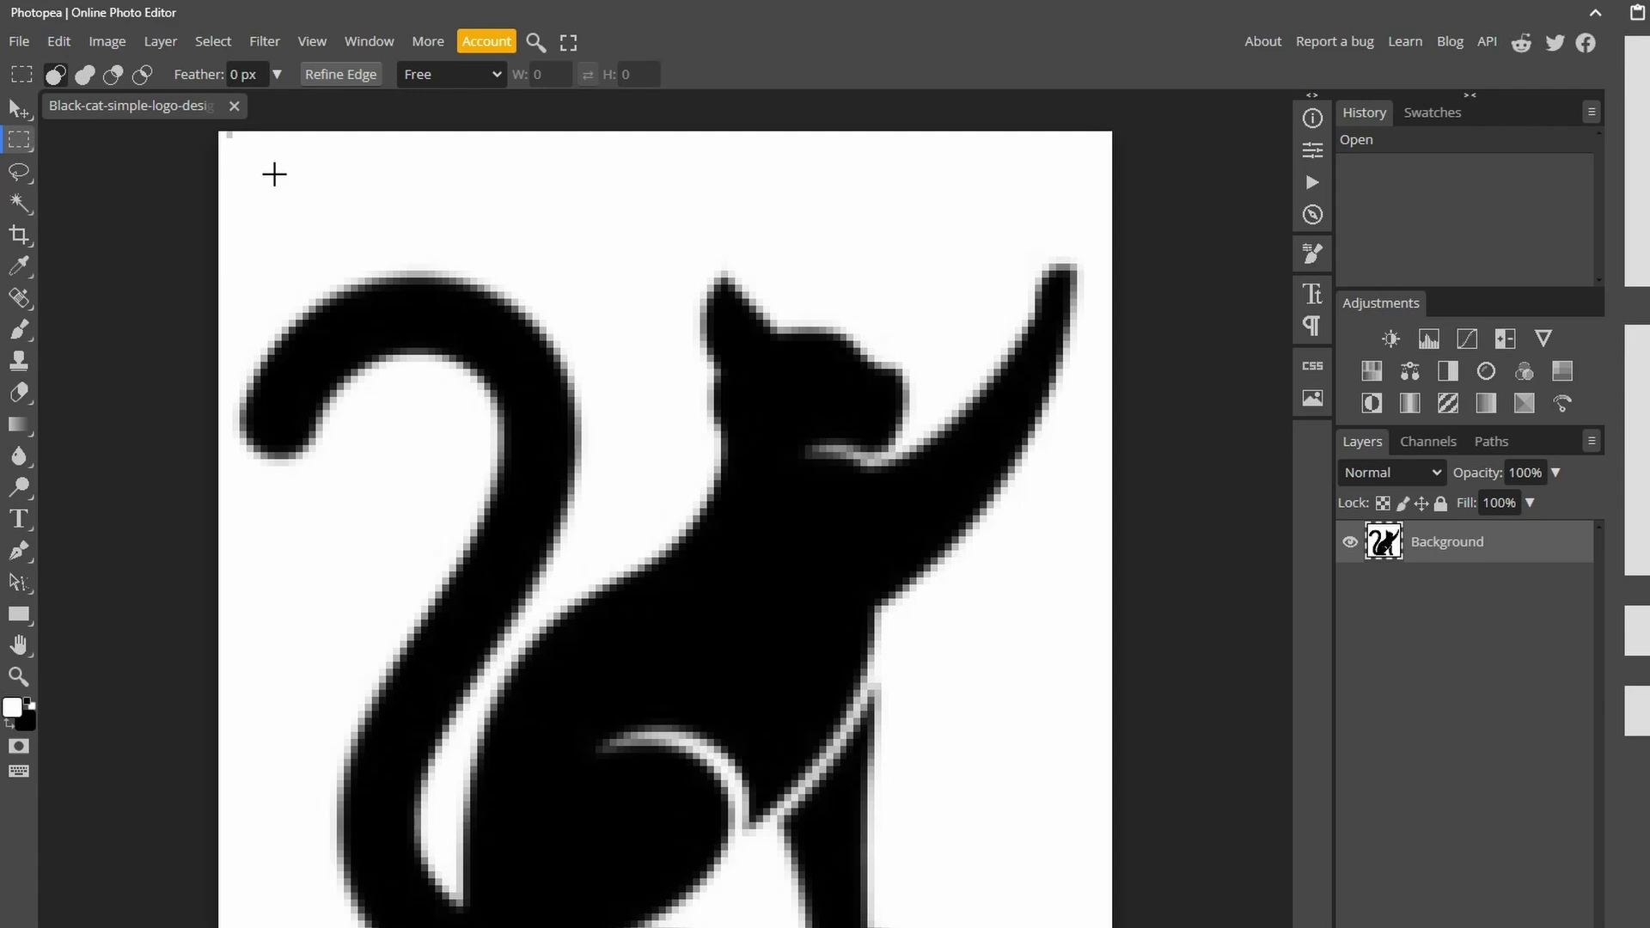
Resize the cat image to 2000 pixels wide with Image Size.
{"action": "left_click", "coordinate": [107, 41]}
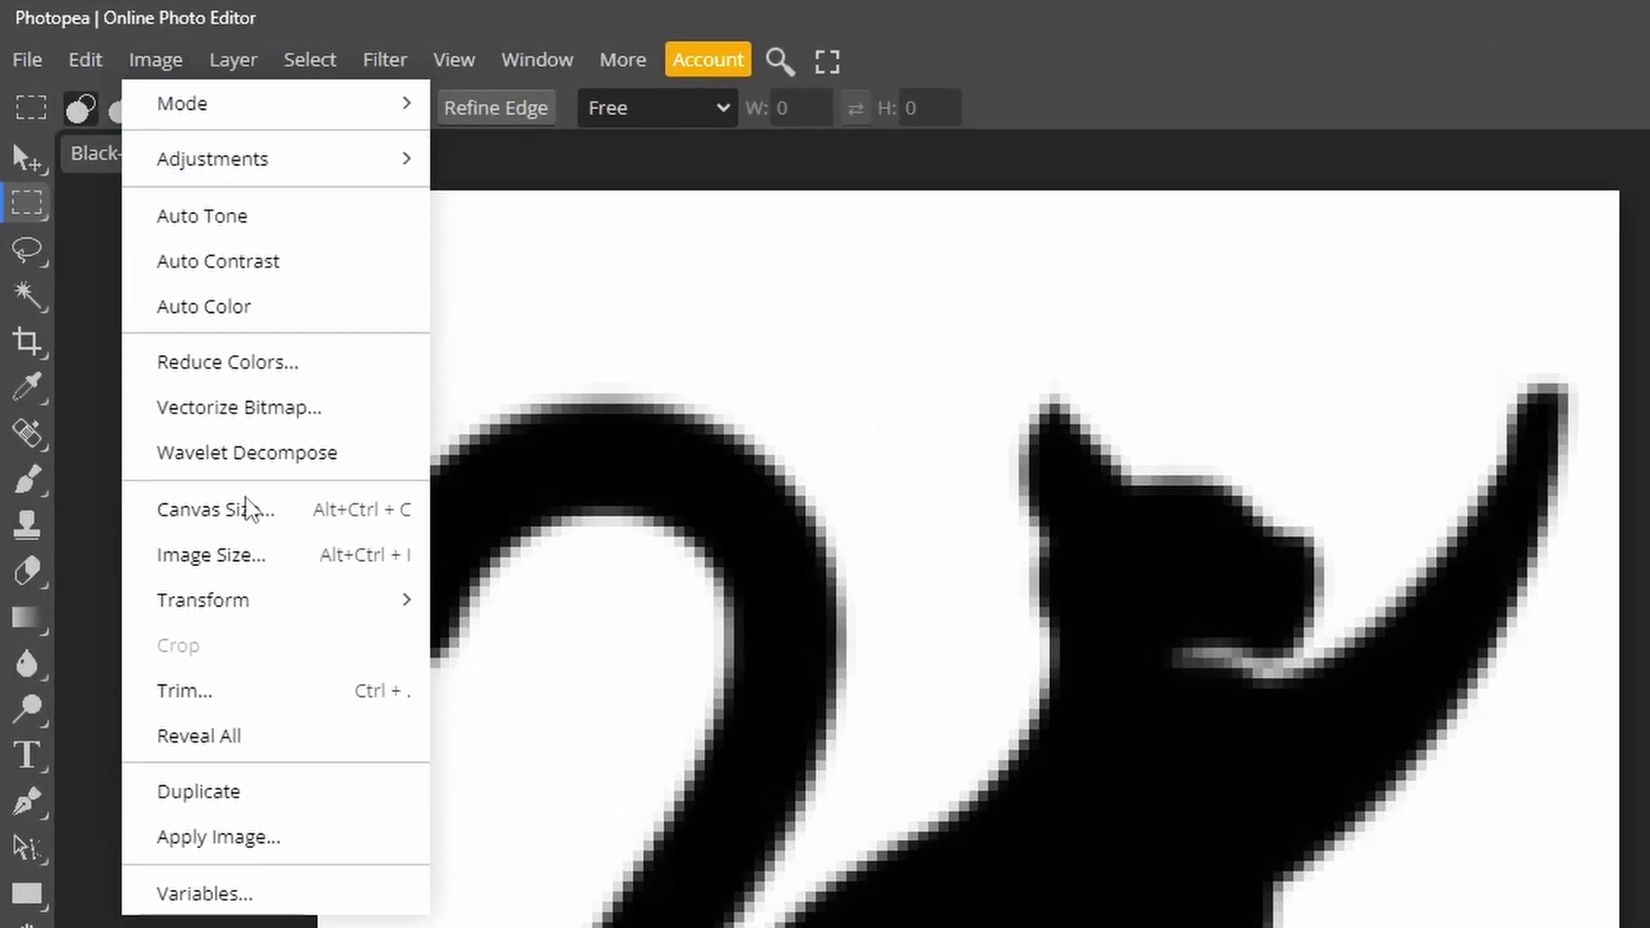
{"action": "left_click", "coordinate": [250, 555]}
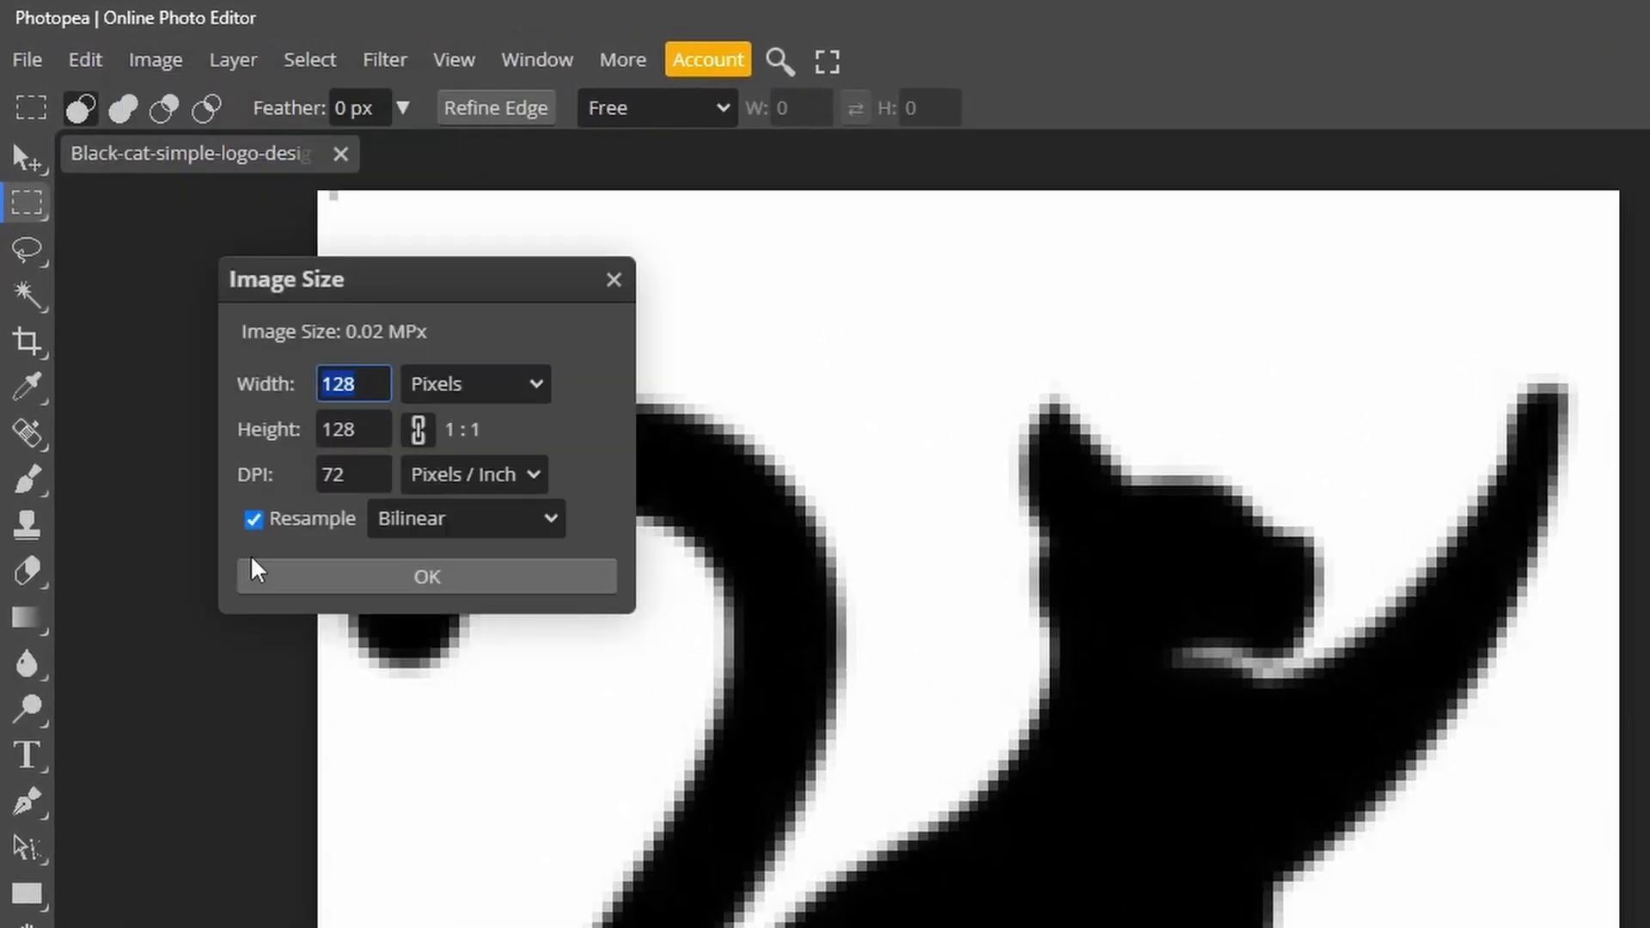
{"action": "type", "text": "2000"}
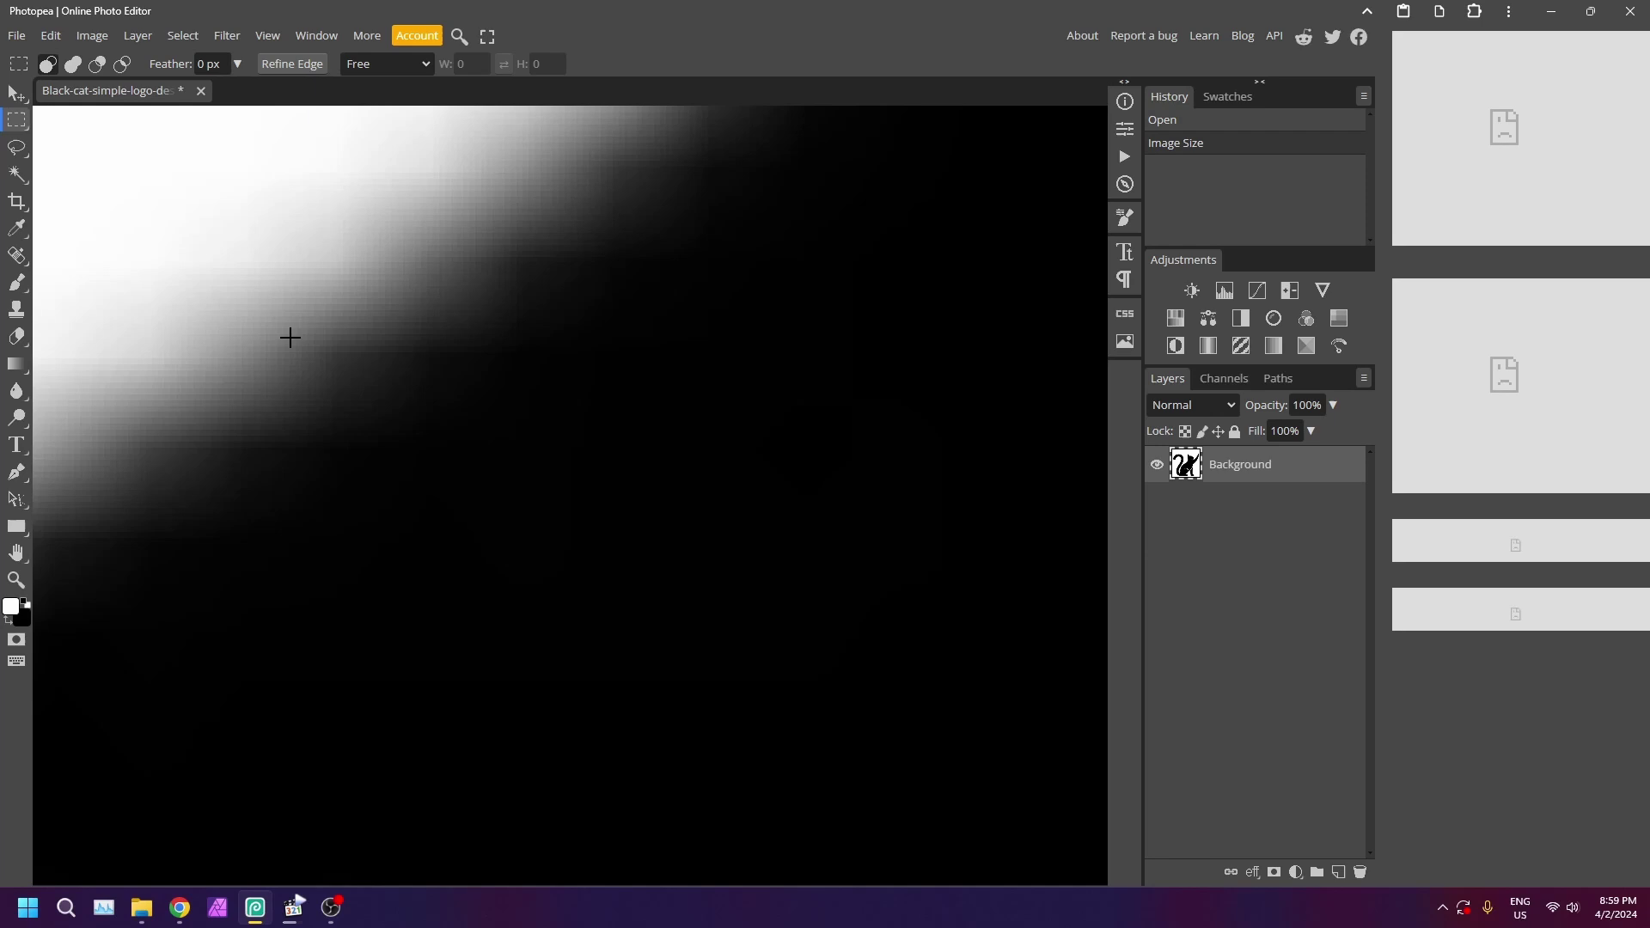
Select the whole canvas and copy the resized cat image.
{"action": "key", "text": "ctrl+0"}
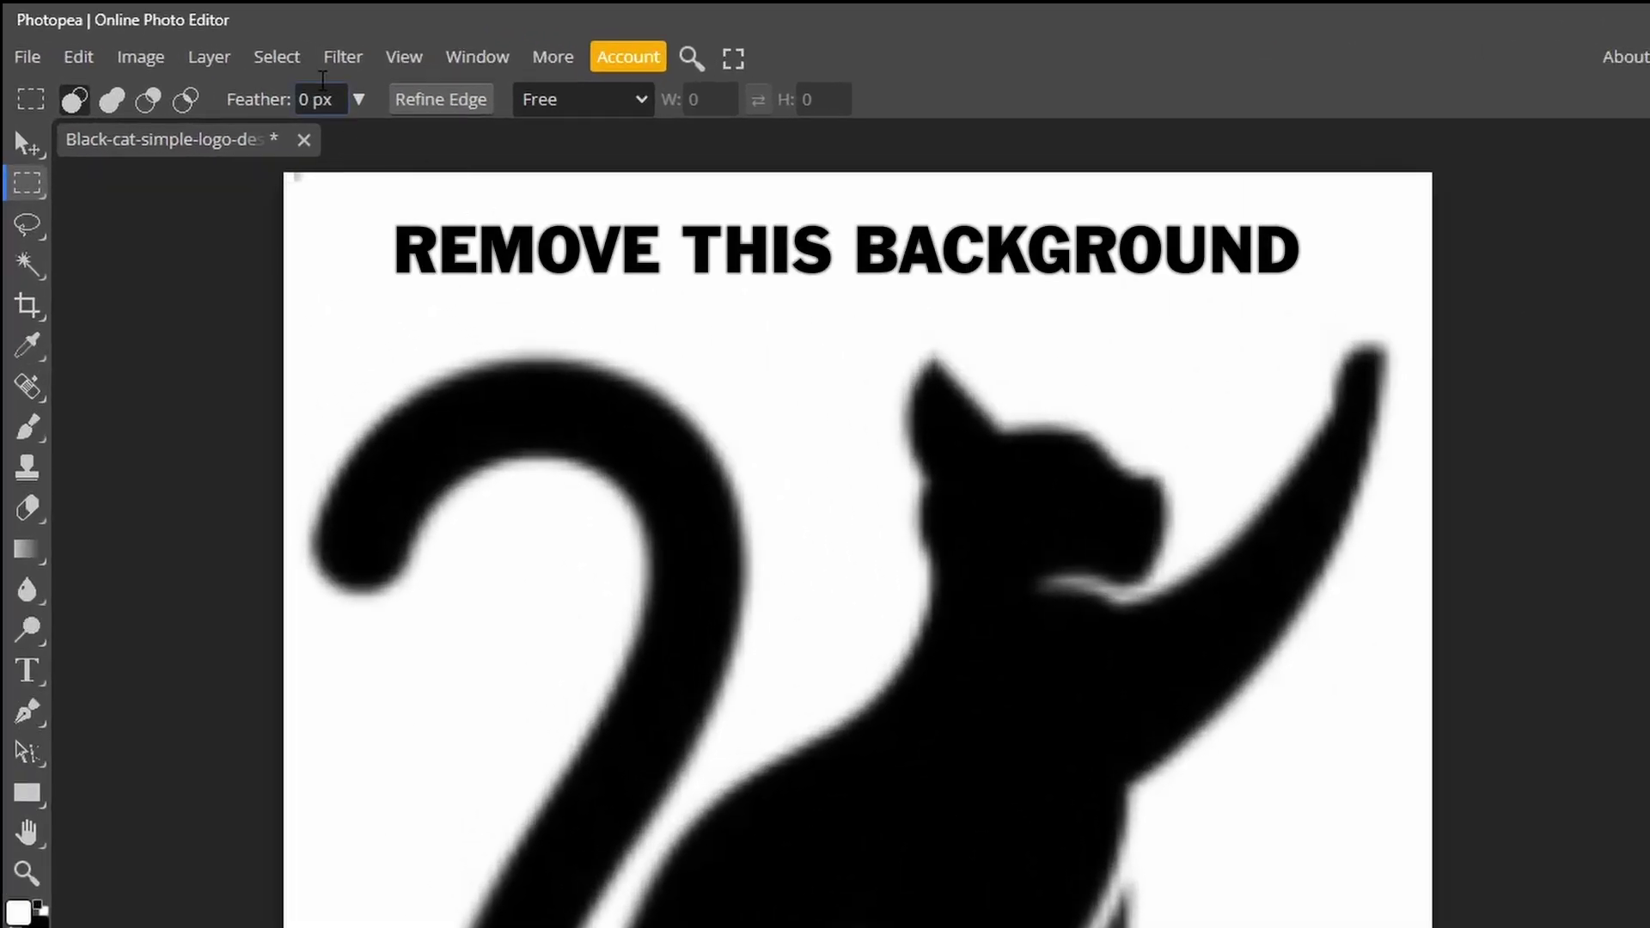
{"action": "left_click", "coordinate": [184, 37]}
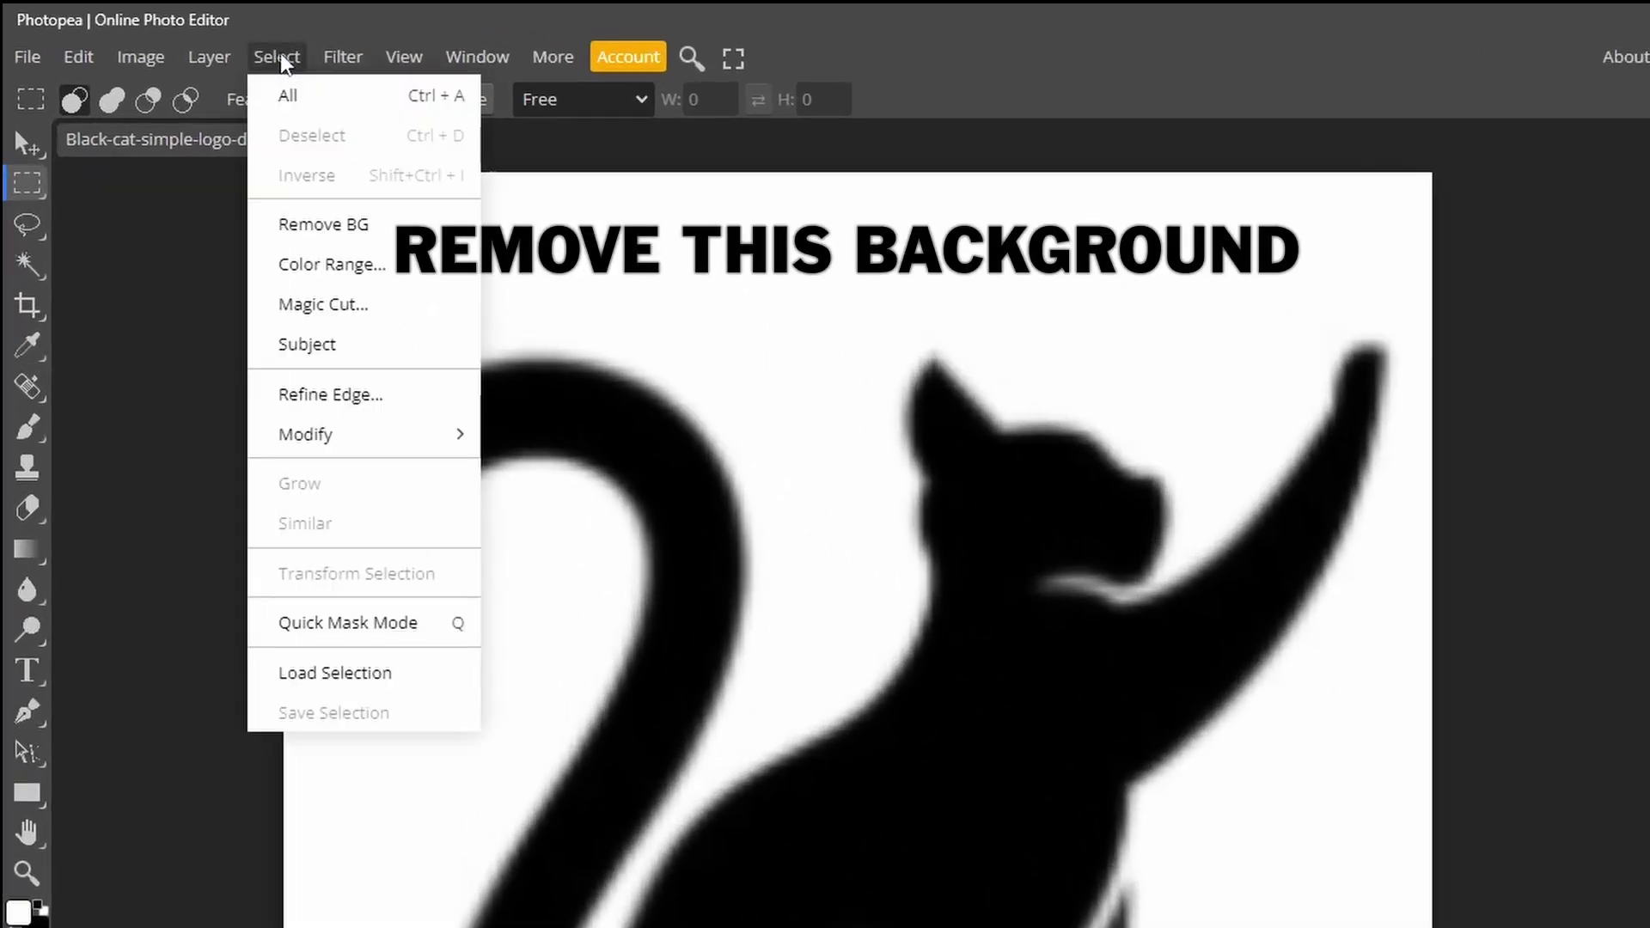
{"action": "left_click", "coordinate": [285, 96]}
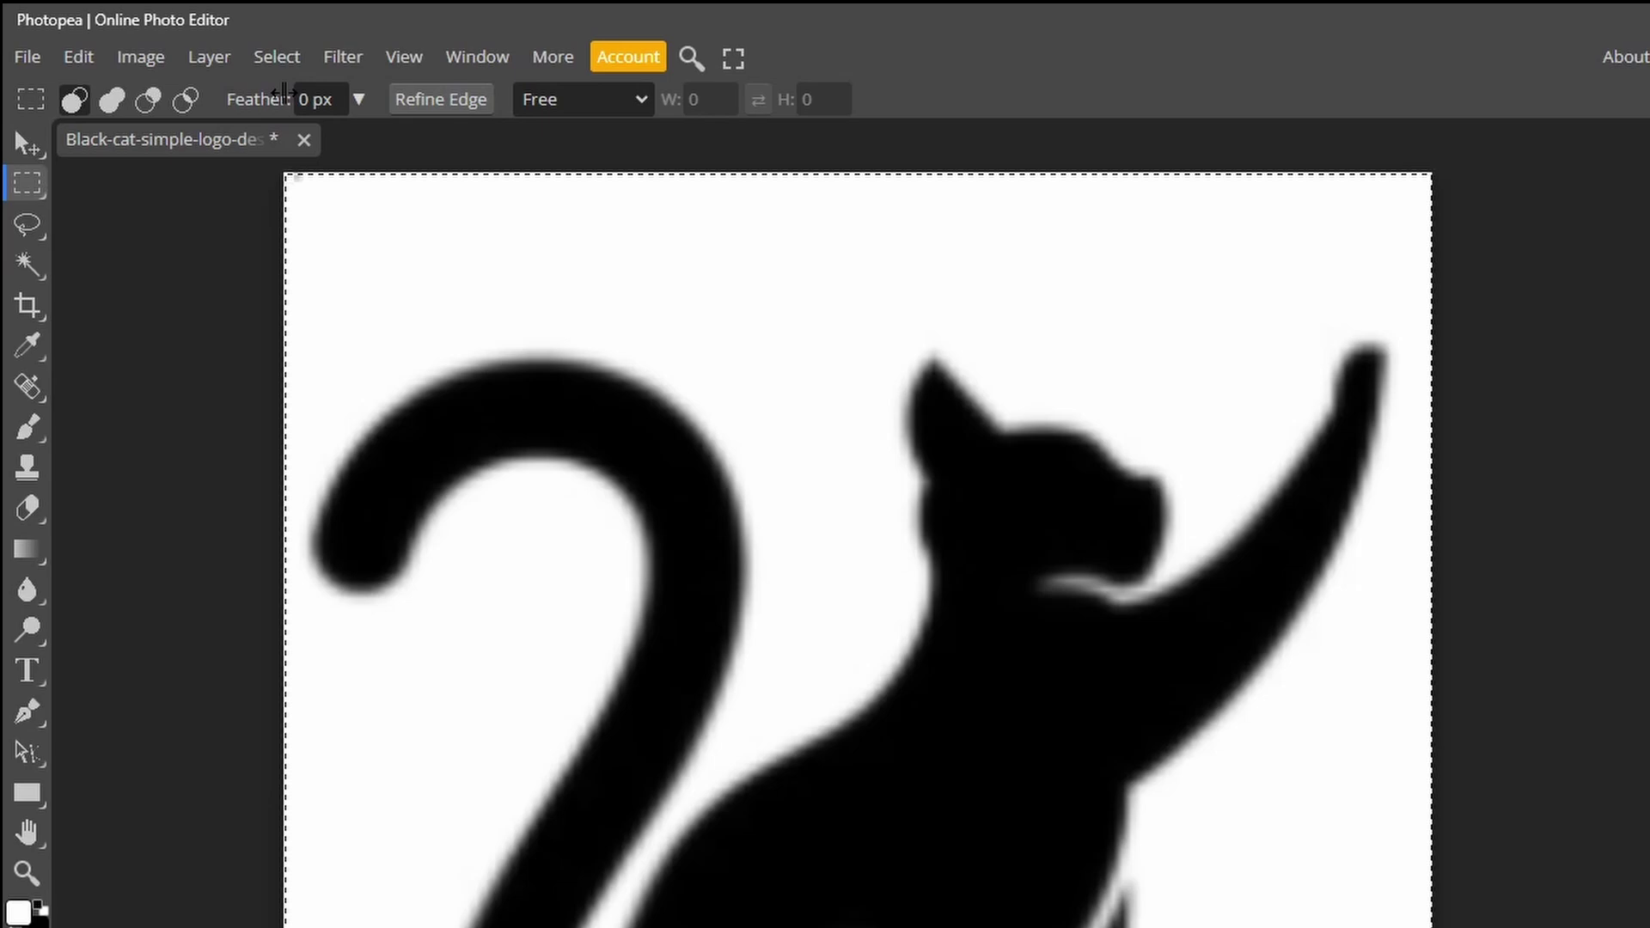
{"action": "left_click", "coordinate": [76, 57]}
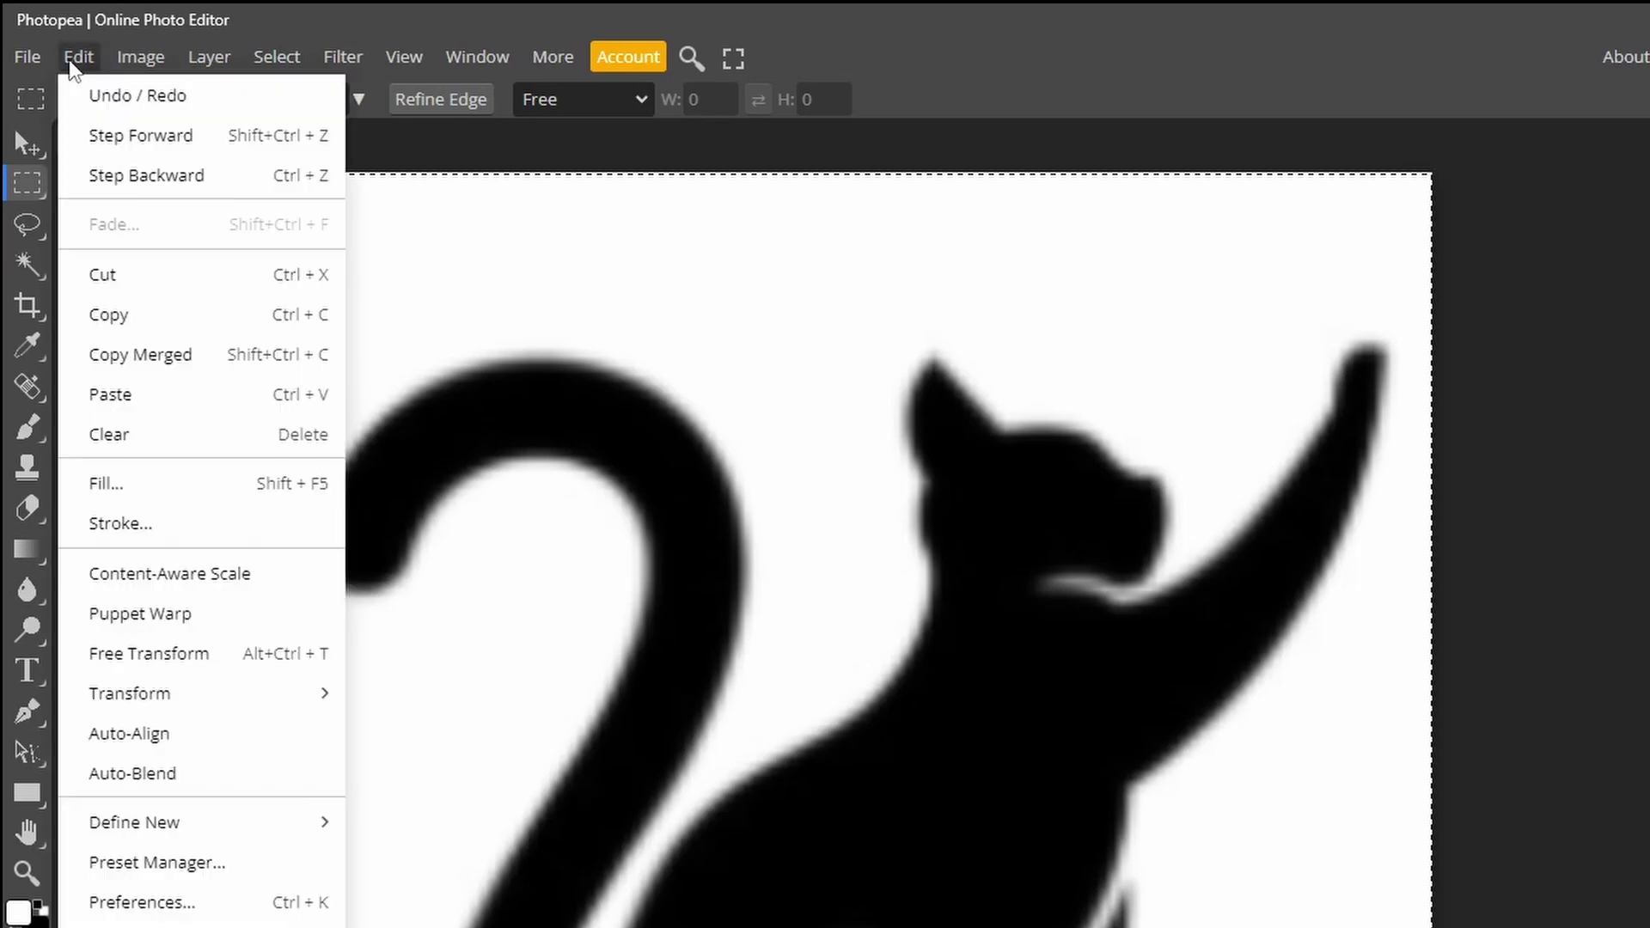
{"action": "left_click", "coordinate": [92, 317]}
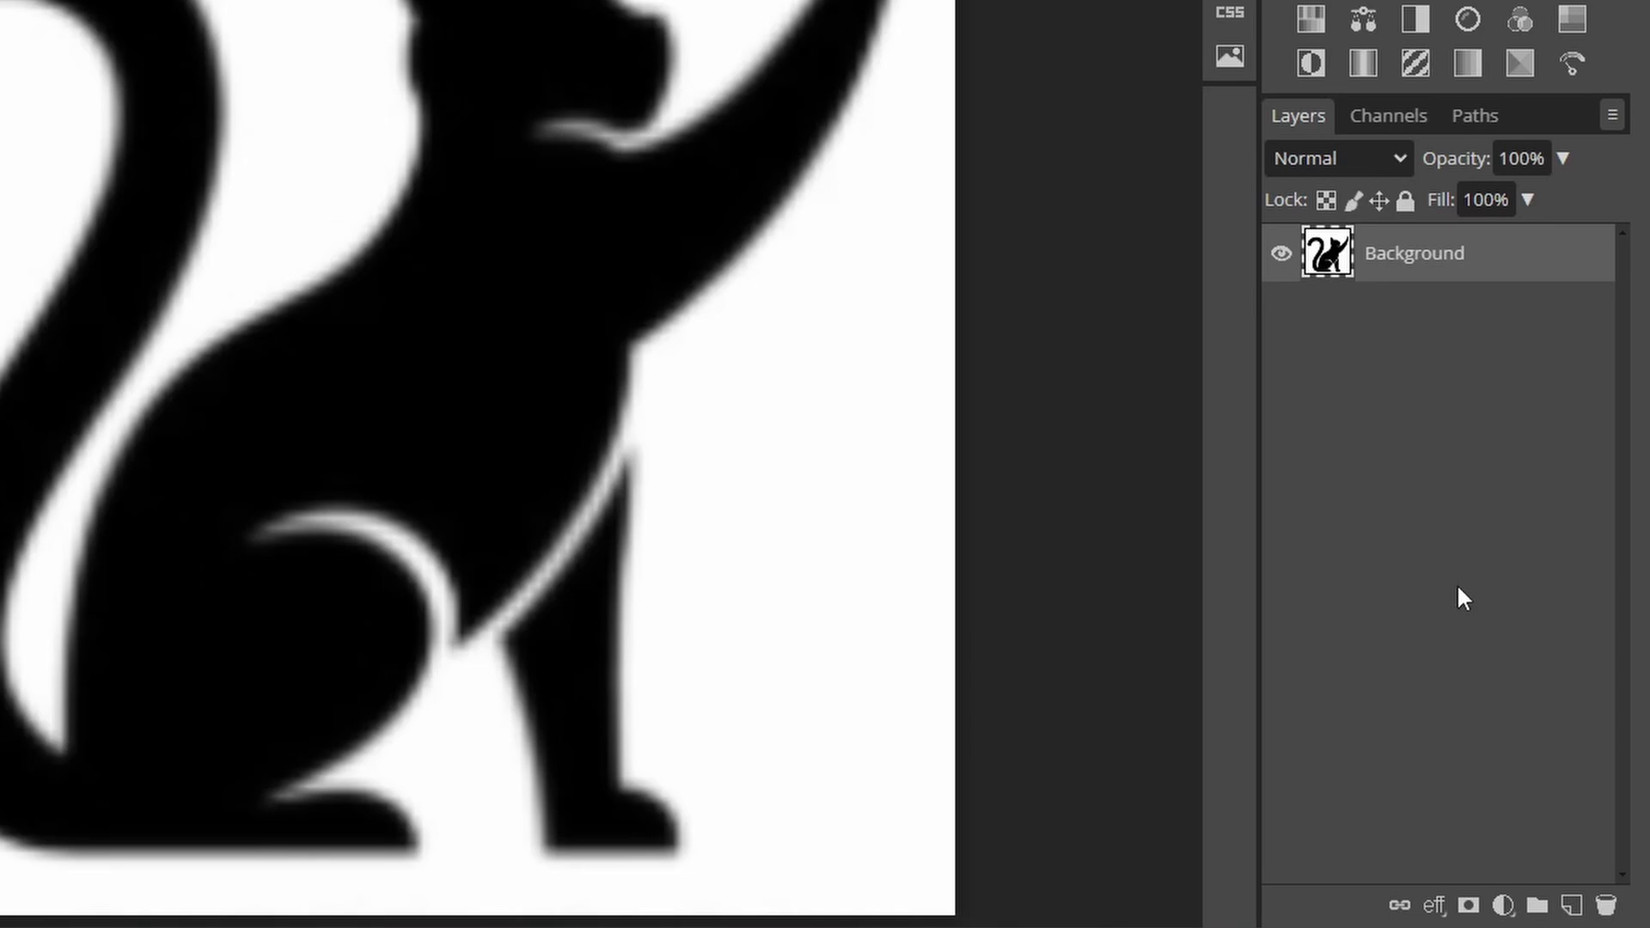
Add a mask to the Background layer, paste the cat into it, and invert it.
{"action": "left_click", "coordinate": [1469, 905]}
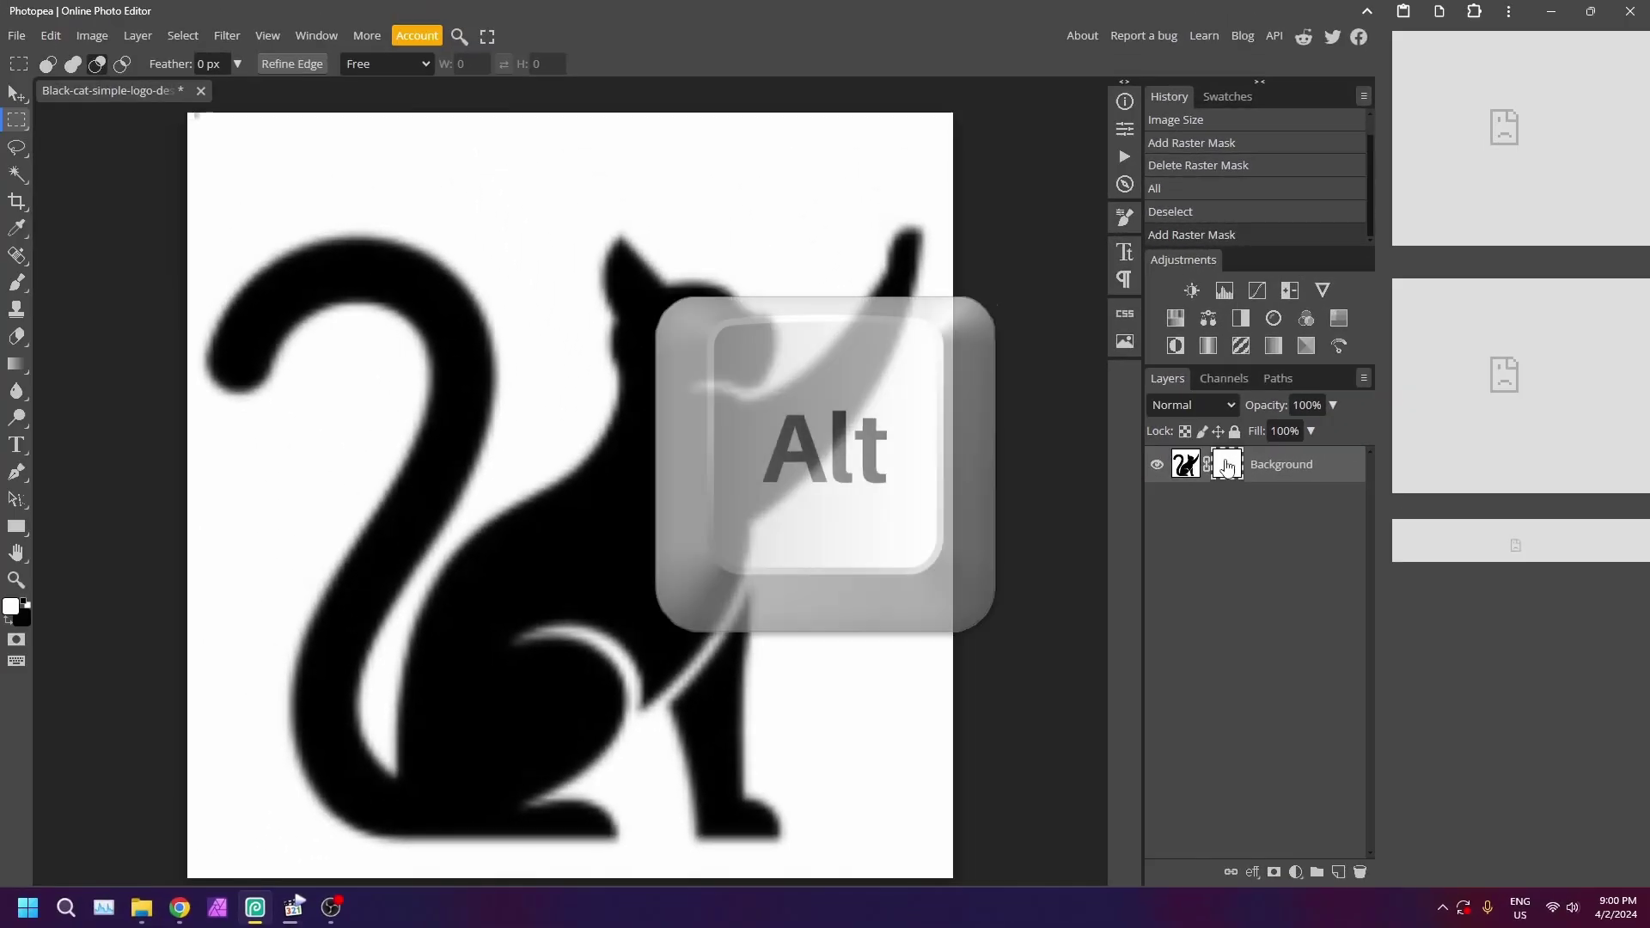
{"action": "left_click", "coordinate": [1393, 255], "text": "alt"}
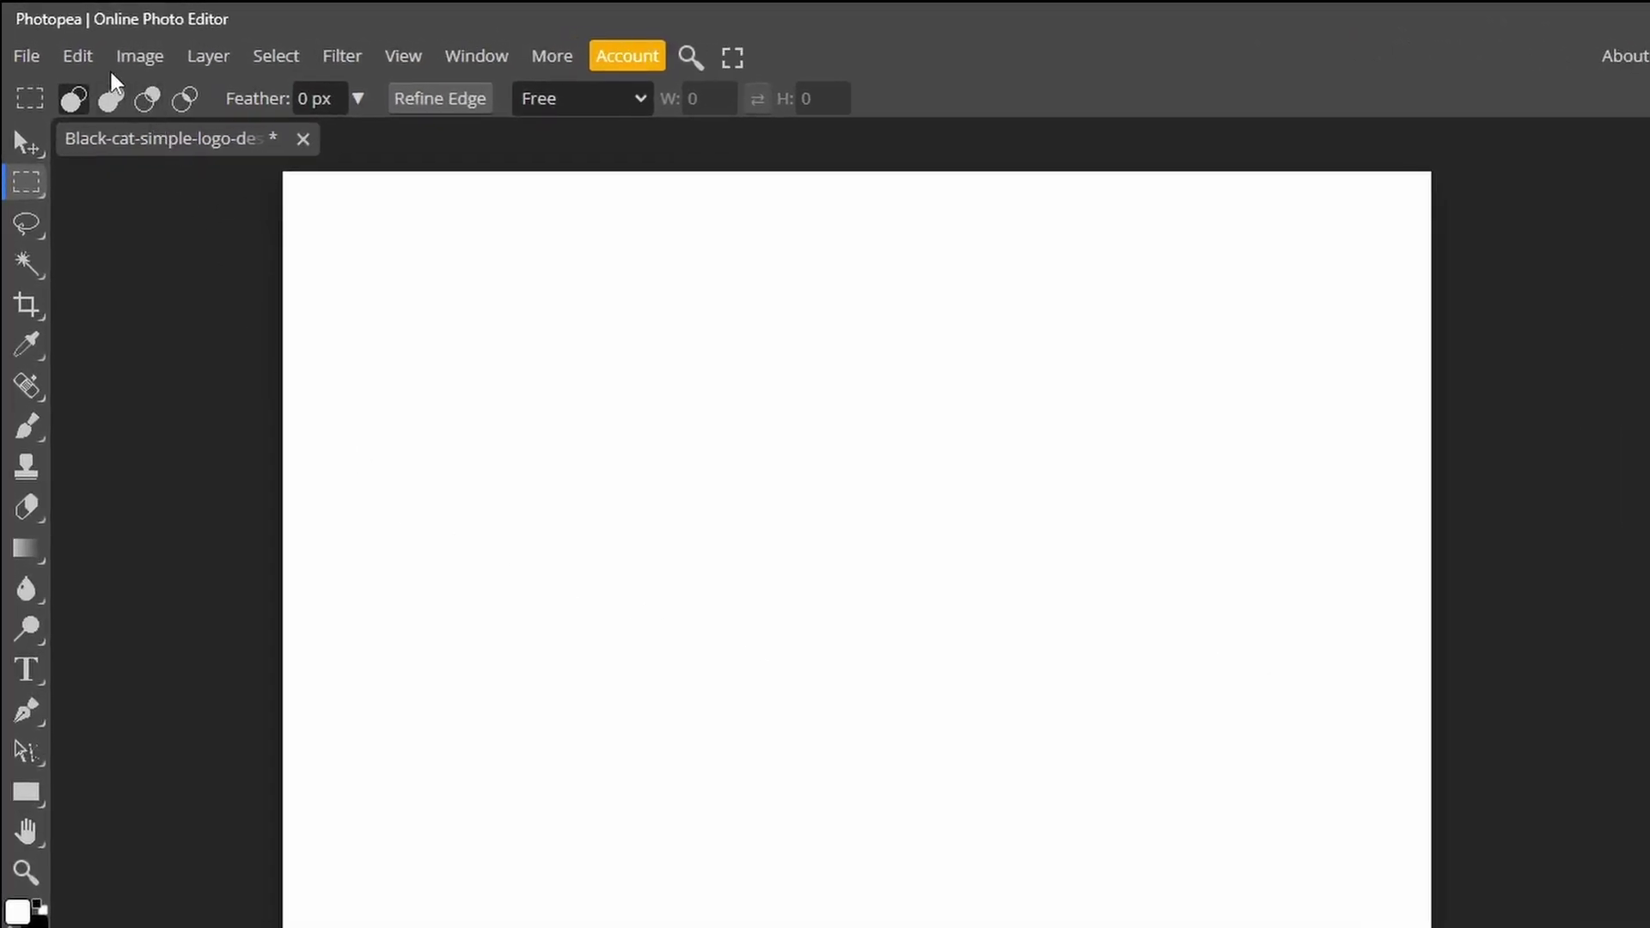
{"action": "left_click", "coordinate": [56, 40]}
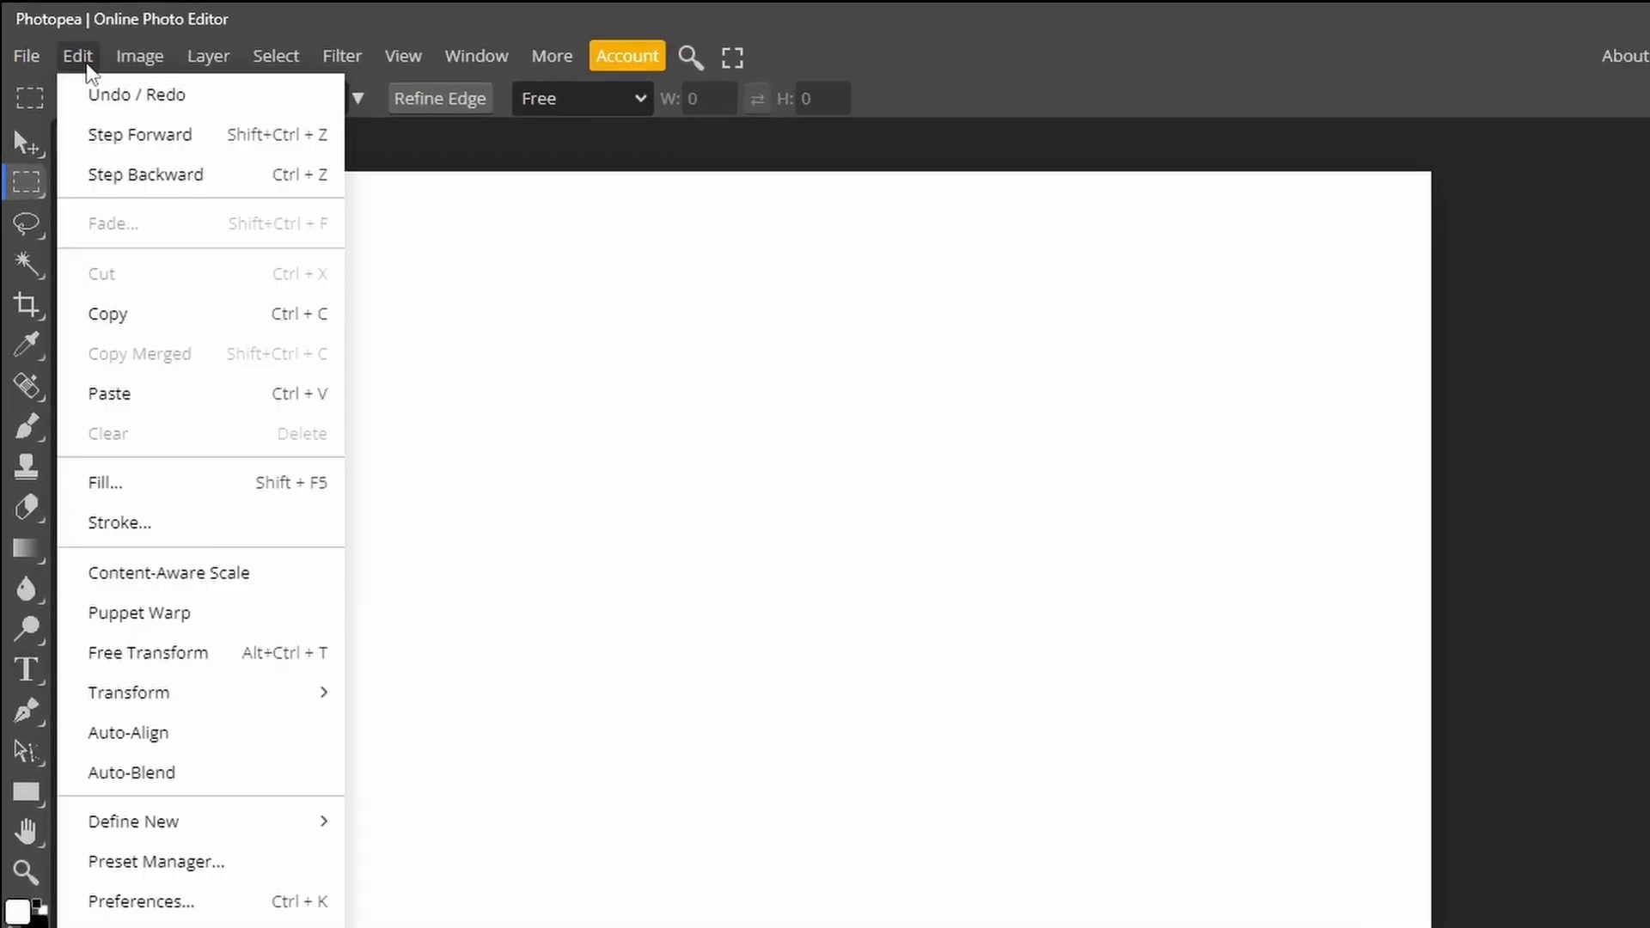
{"action": "left_click", "coordinate": [122, 394]}
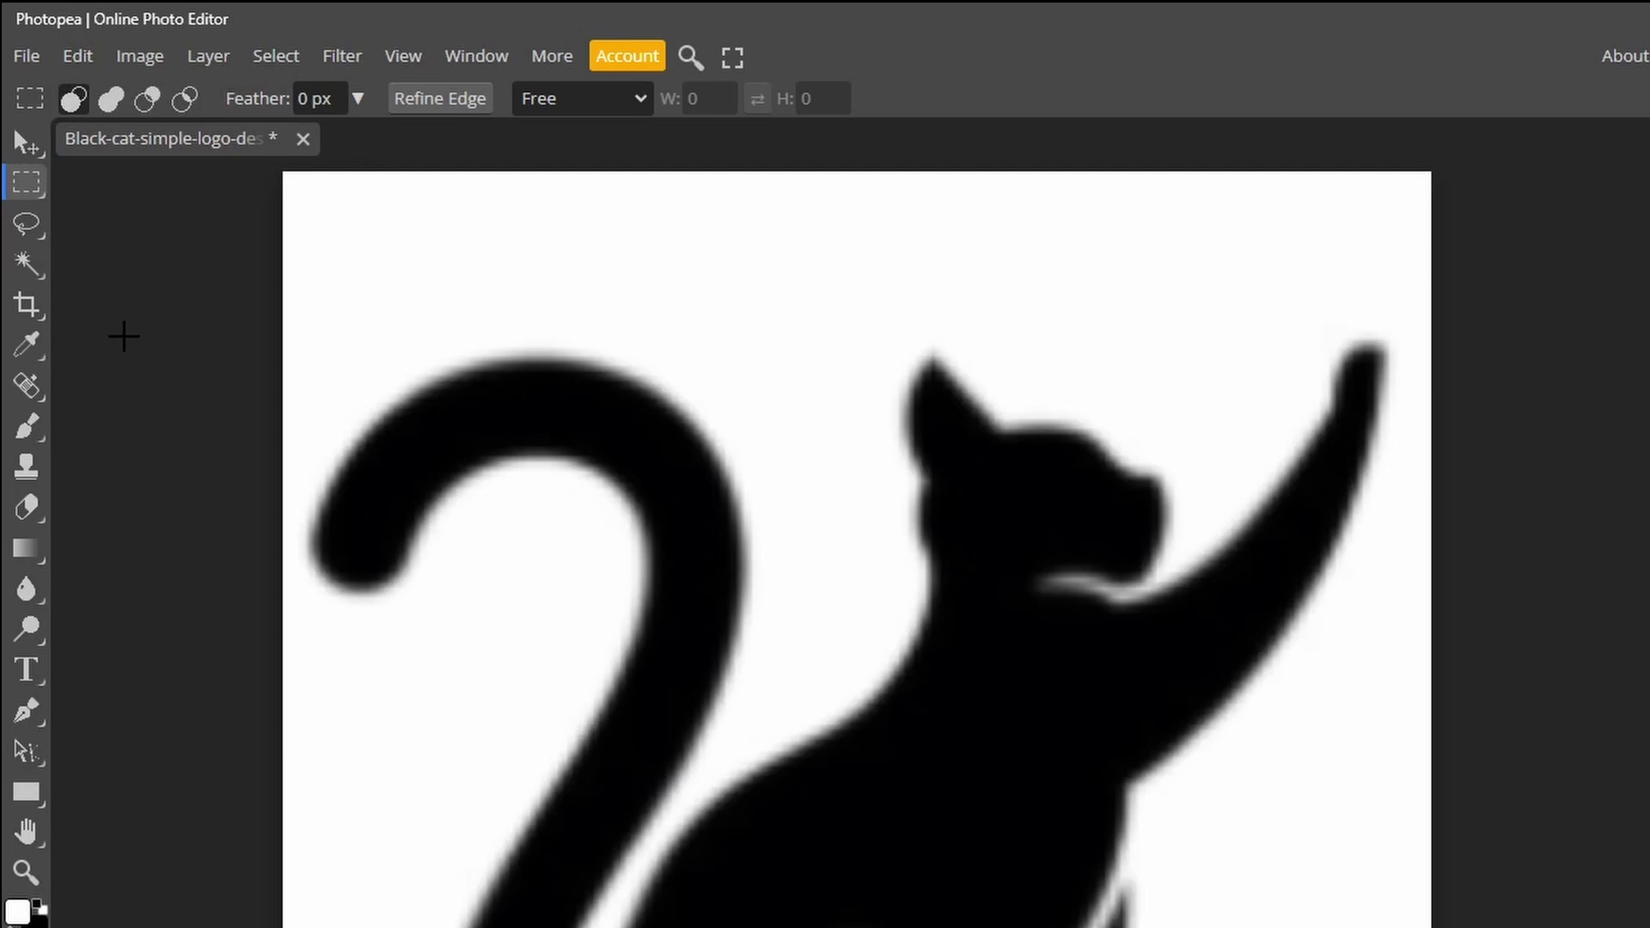
{"action": "left_click", "coordinate": [139, 56]}
{"action": "mouse_move", "coordinate": [150, 143]}
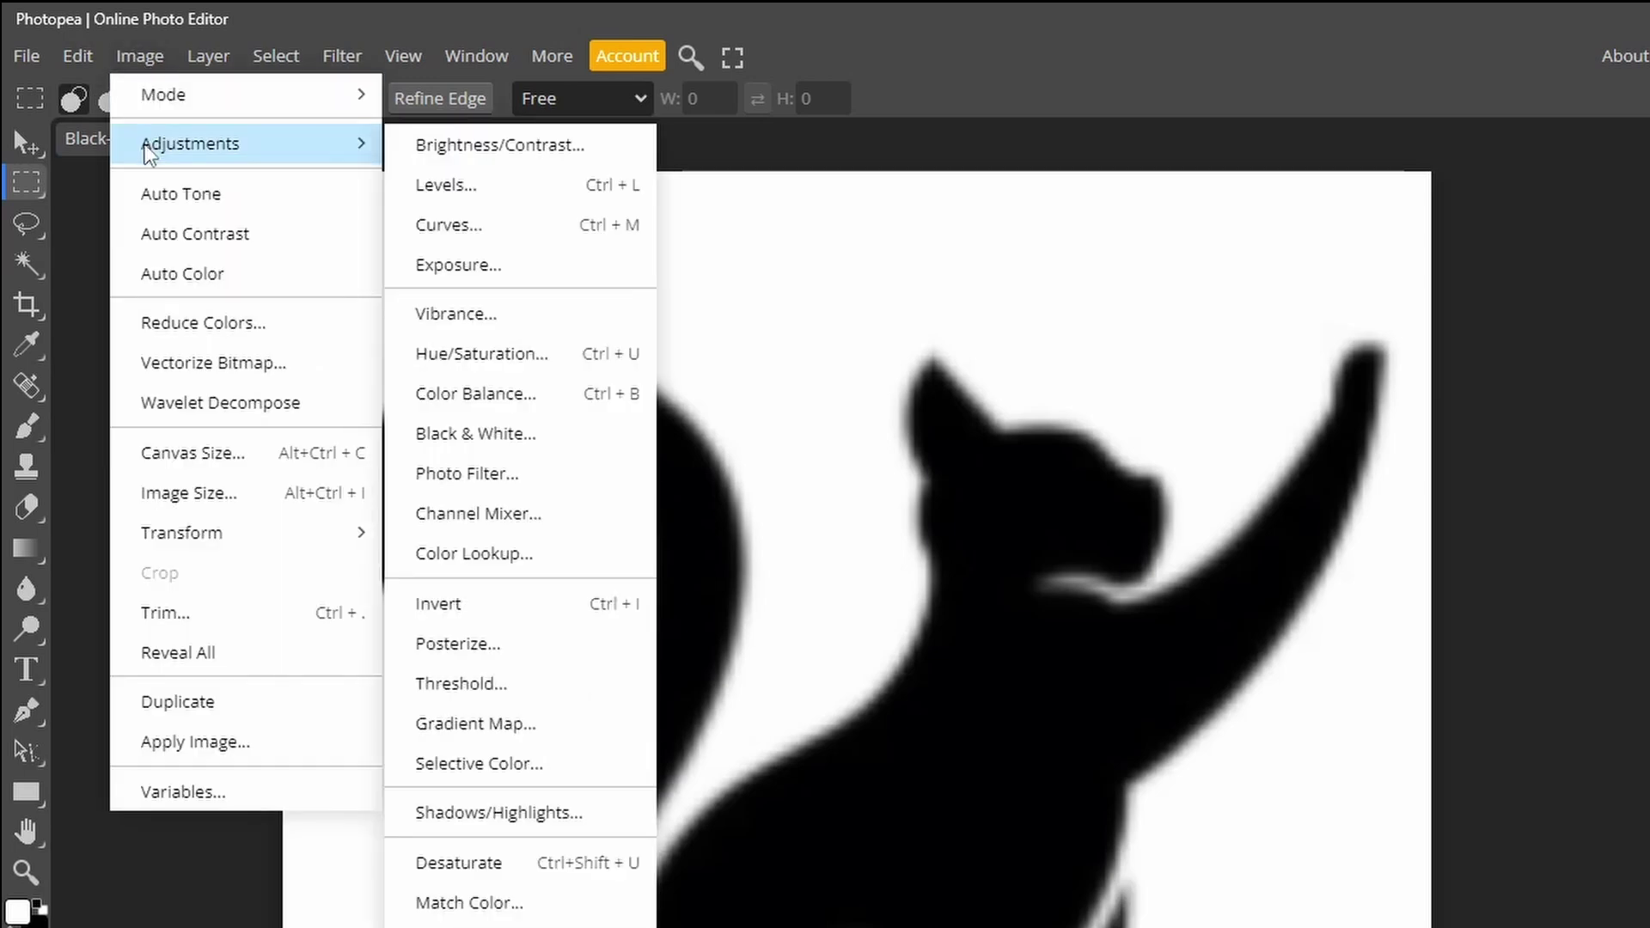
{"action": "left_click", "coordinate": [509, 610]}
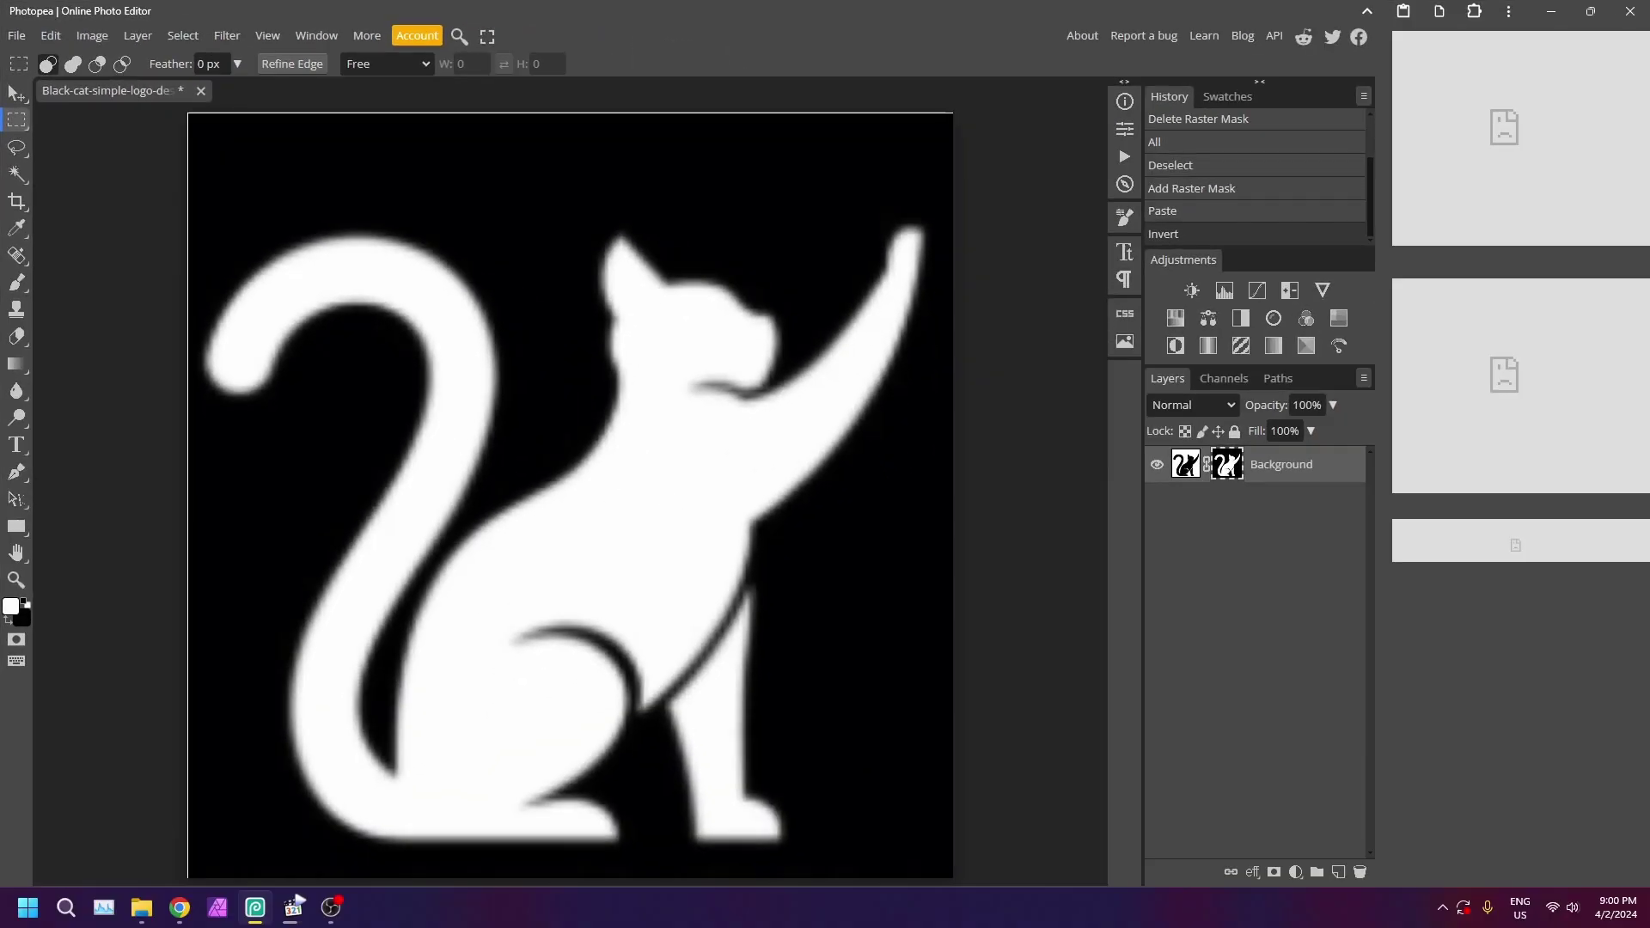
Convert the masked Background cat layer into a smart object.
{"action": "left_click", "coordinate": [1189, 469]}
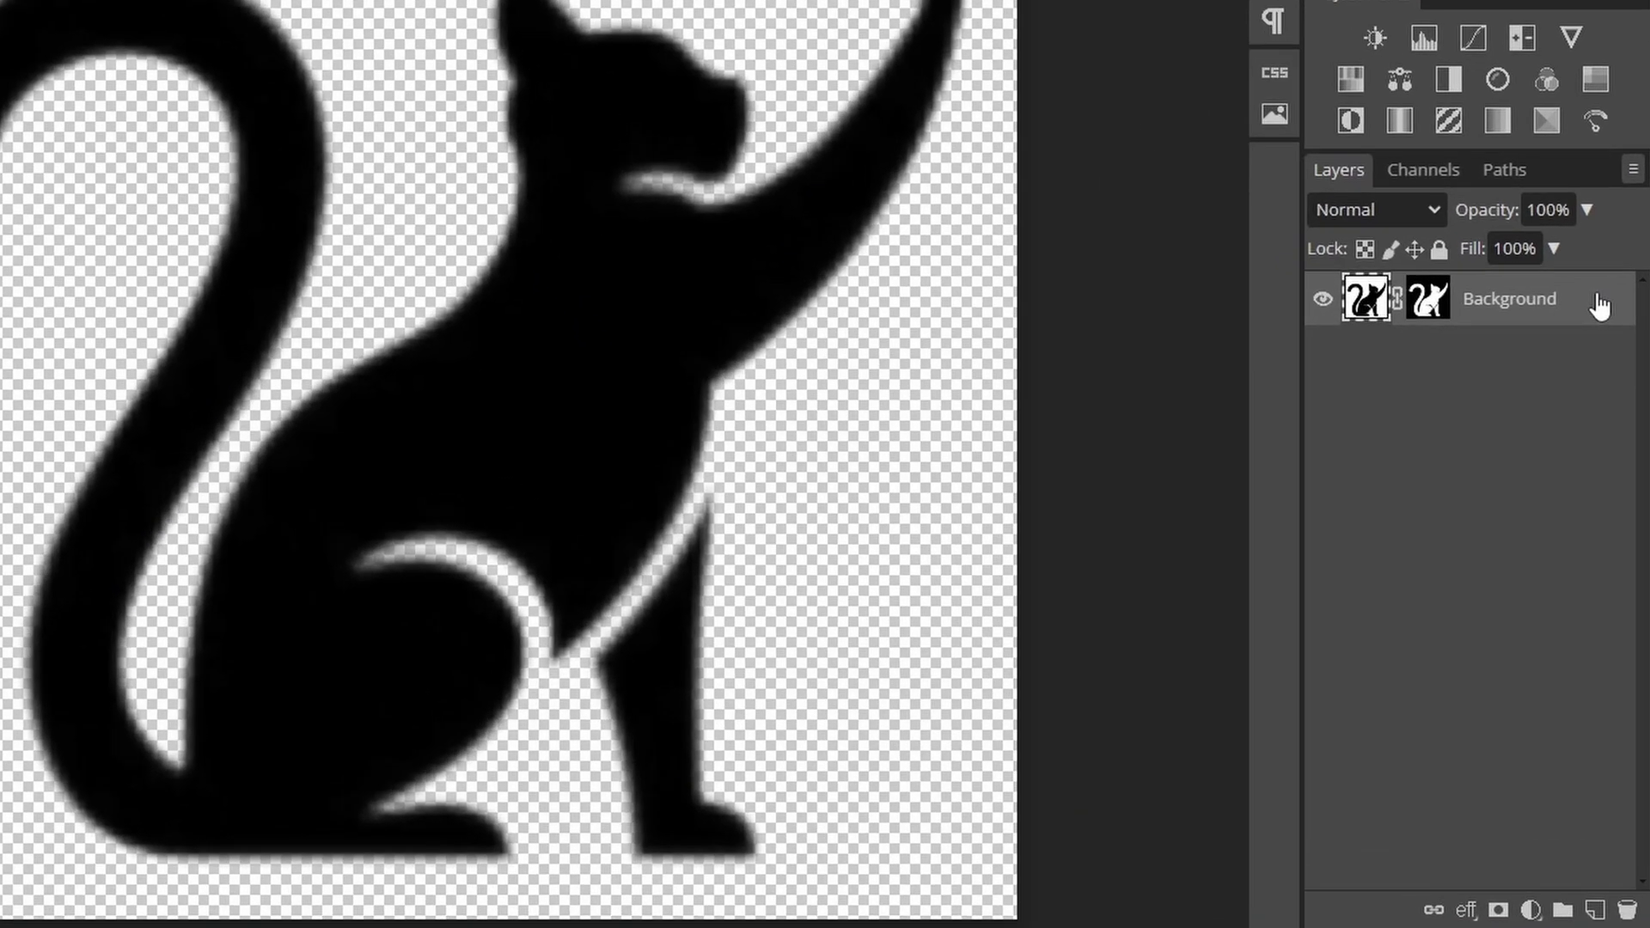
{"action": "right_click", "coordinate": [1339, 468]}
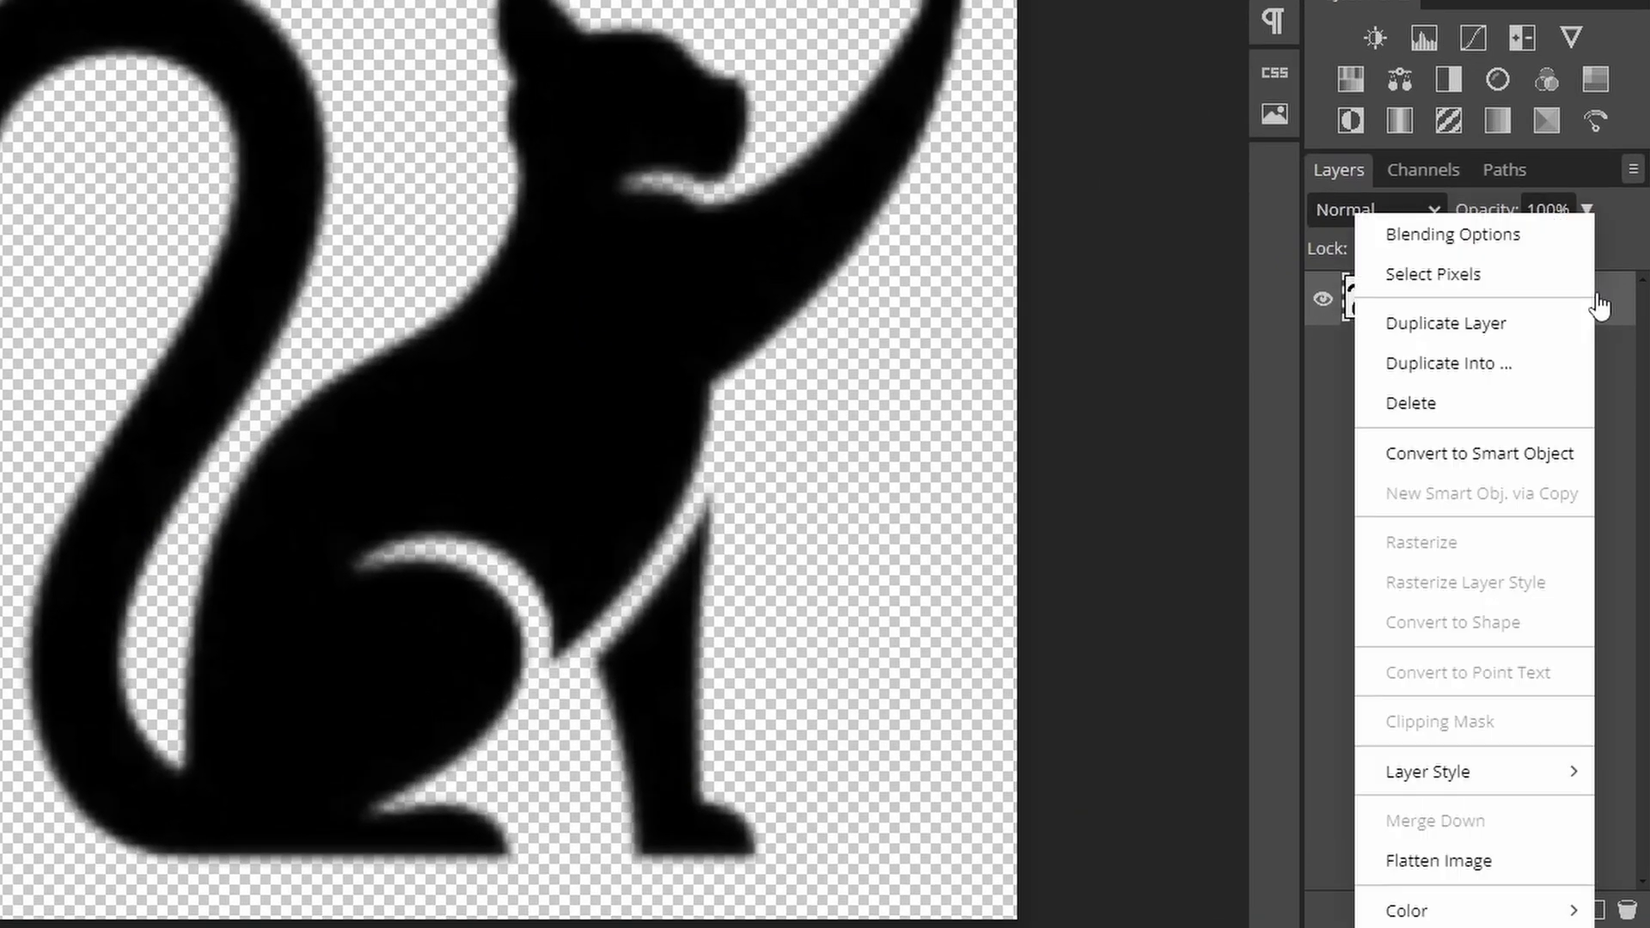
{"action": "left_click", "coordinate": [1550, 461]}
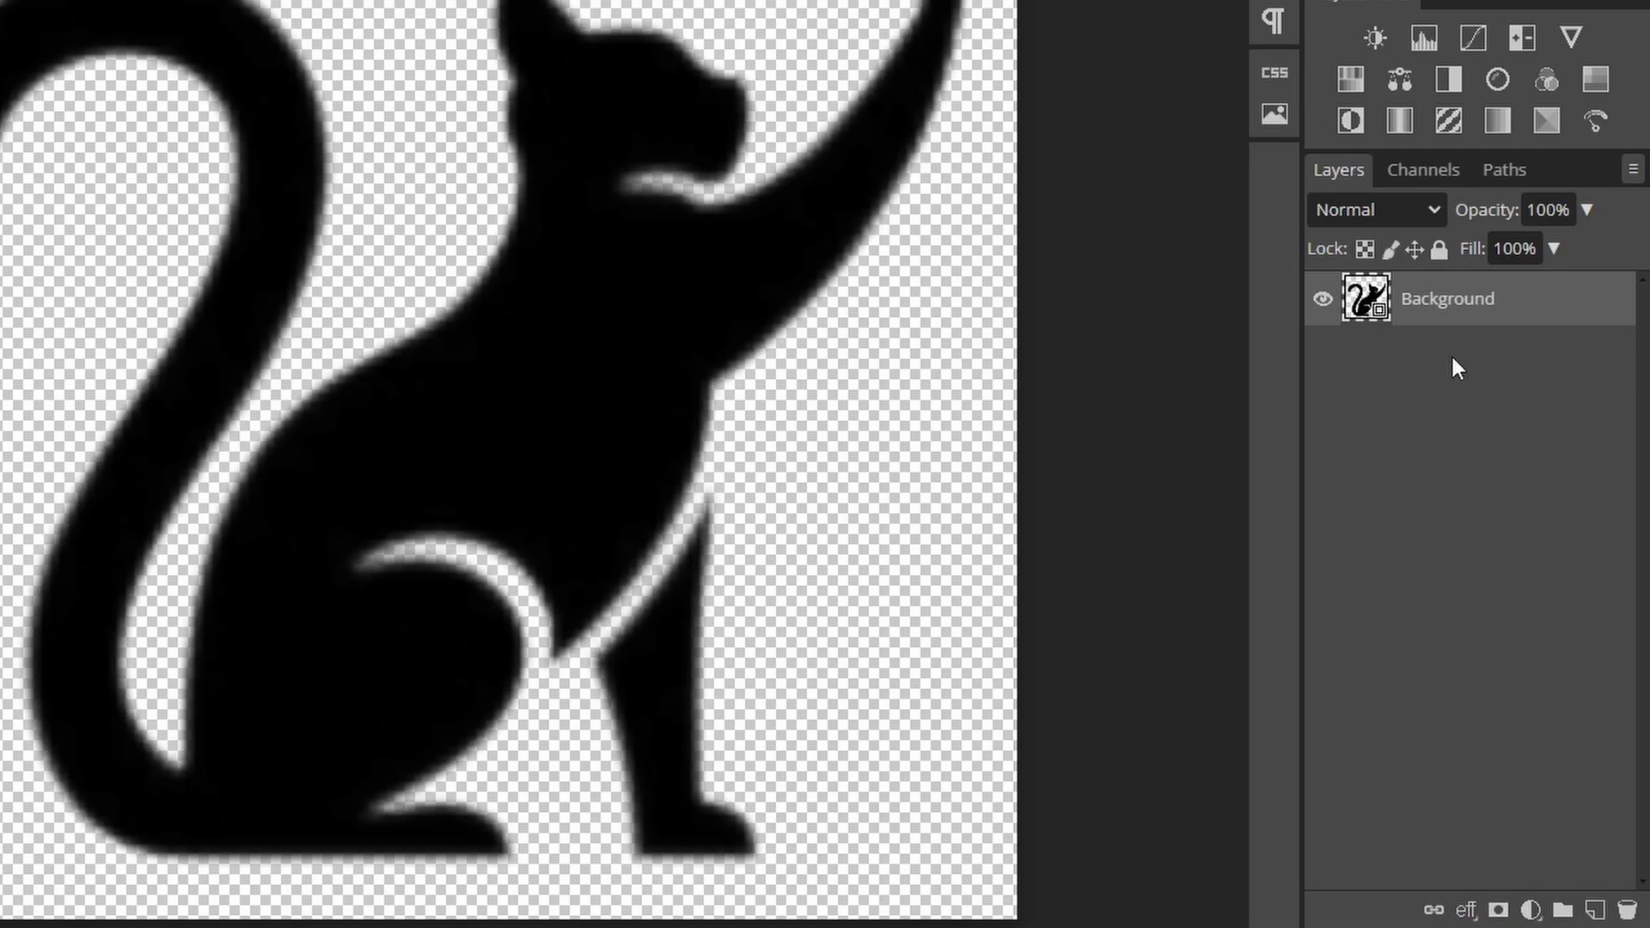
Apply a black Color Overlay layer style to the cat smart object.
{"action": "left_click", "coordinate": [1466, 911]}
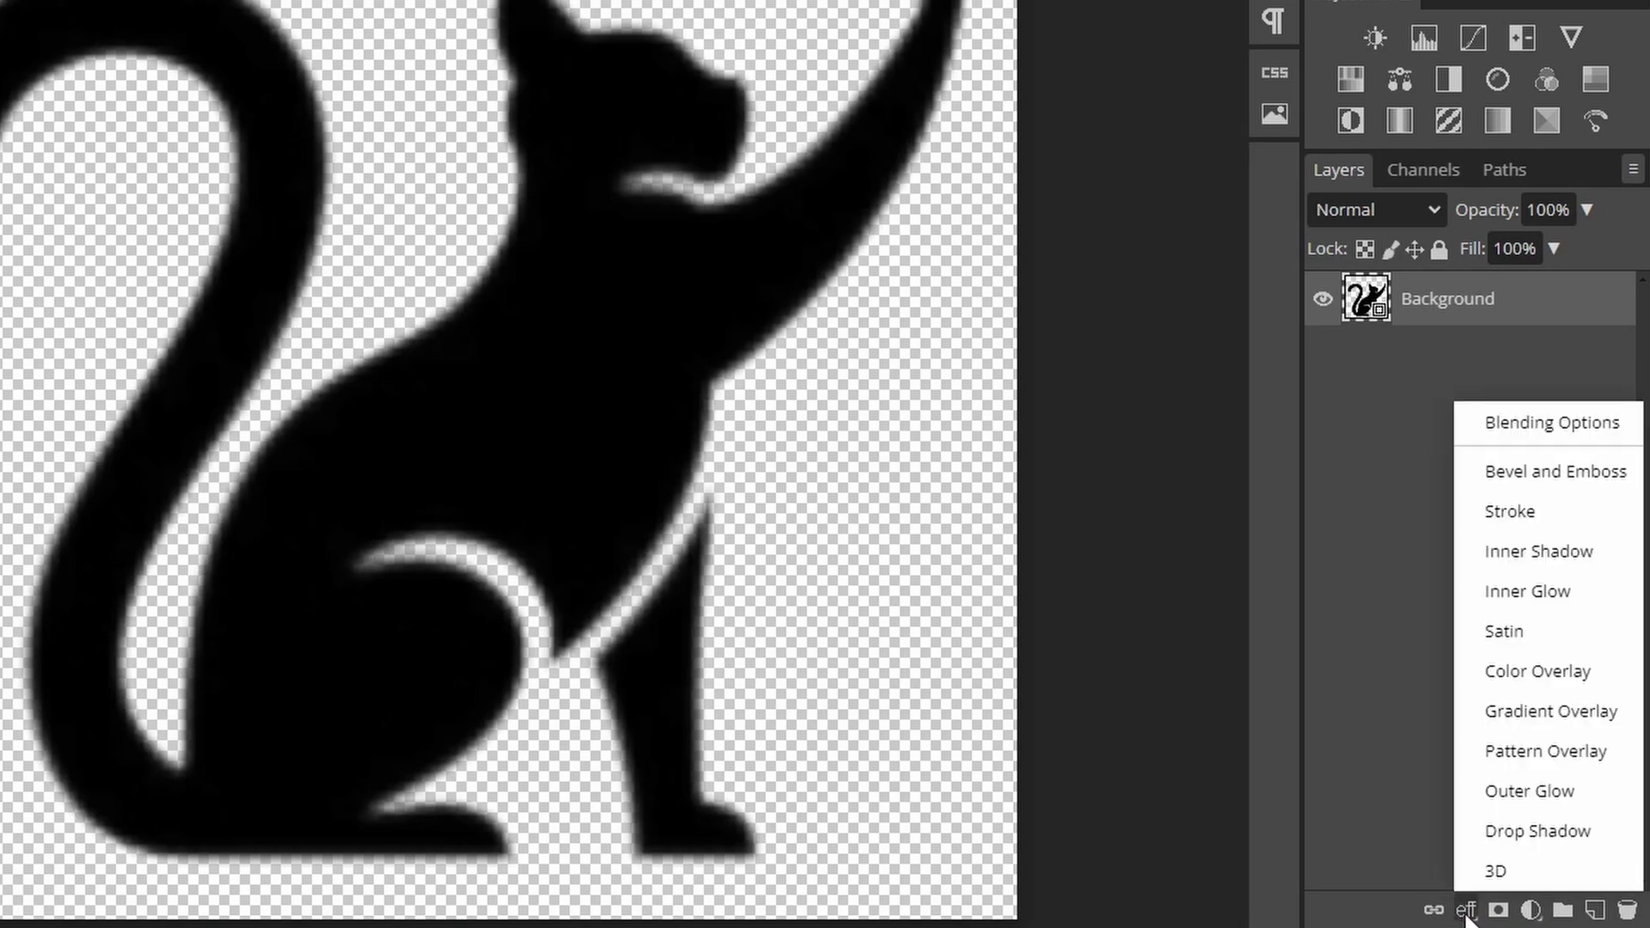
{"action": "left_click", "coordinate": [1530, 669]}
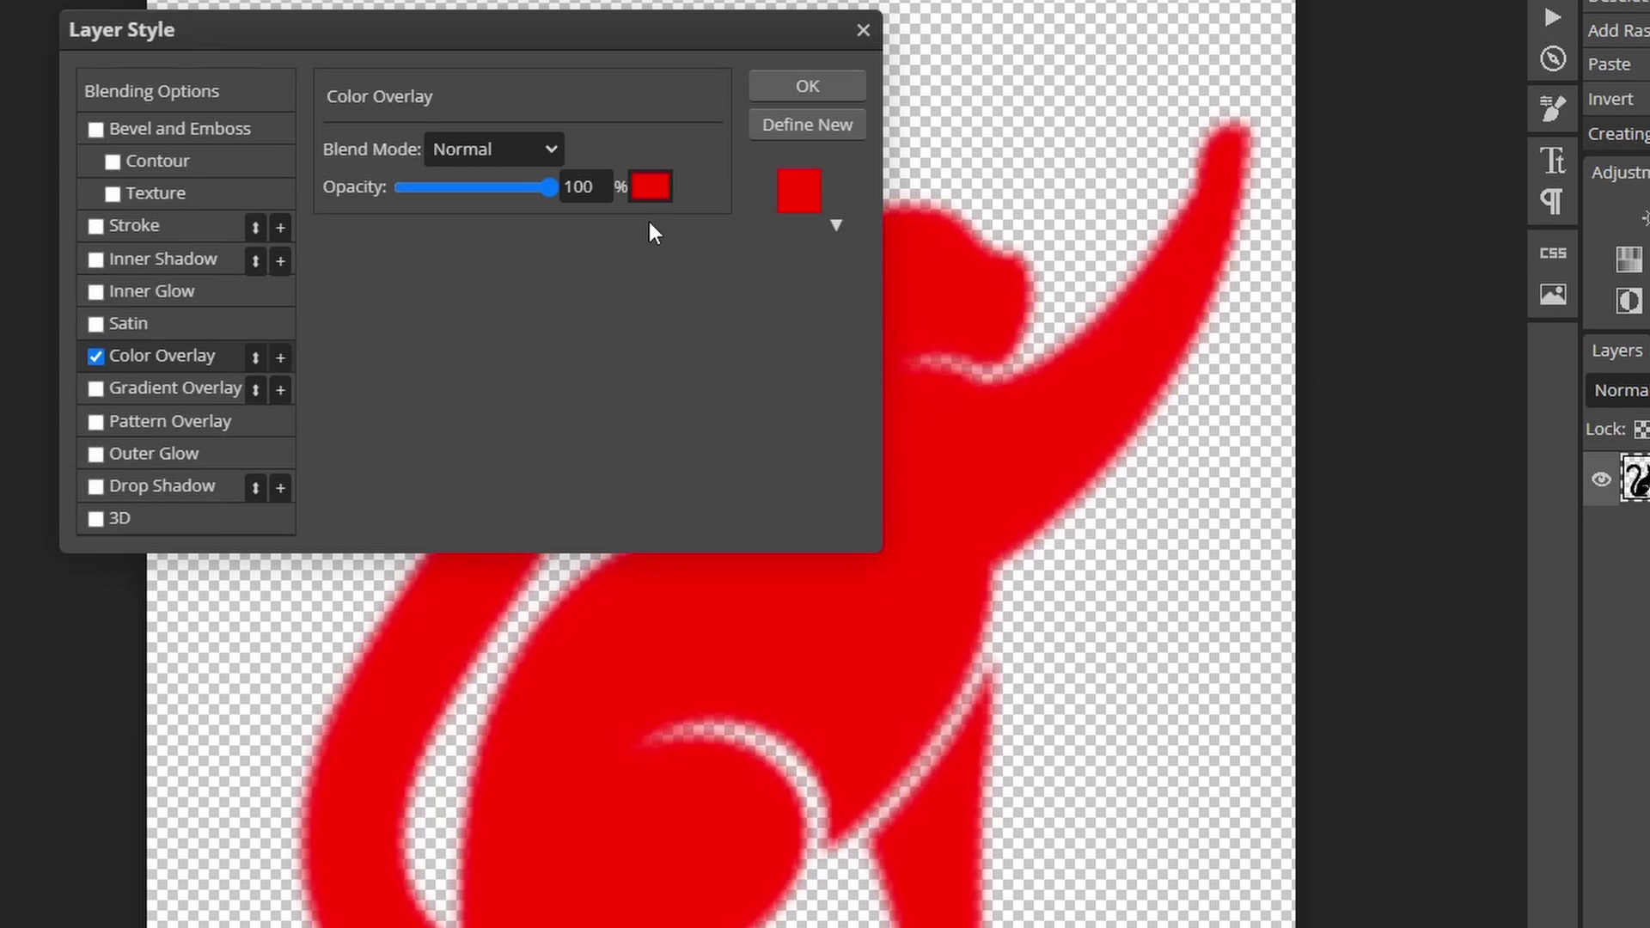
{"action": "left_click", "coordinate": [513, 101]}
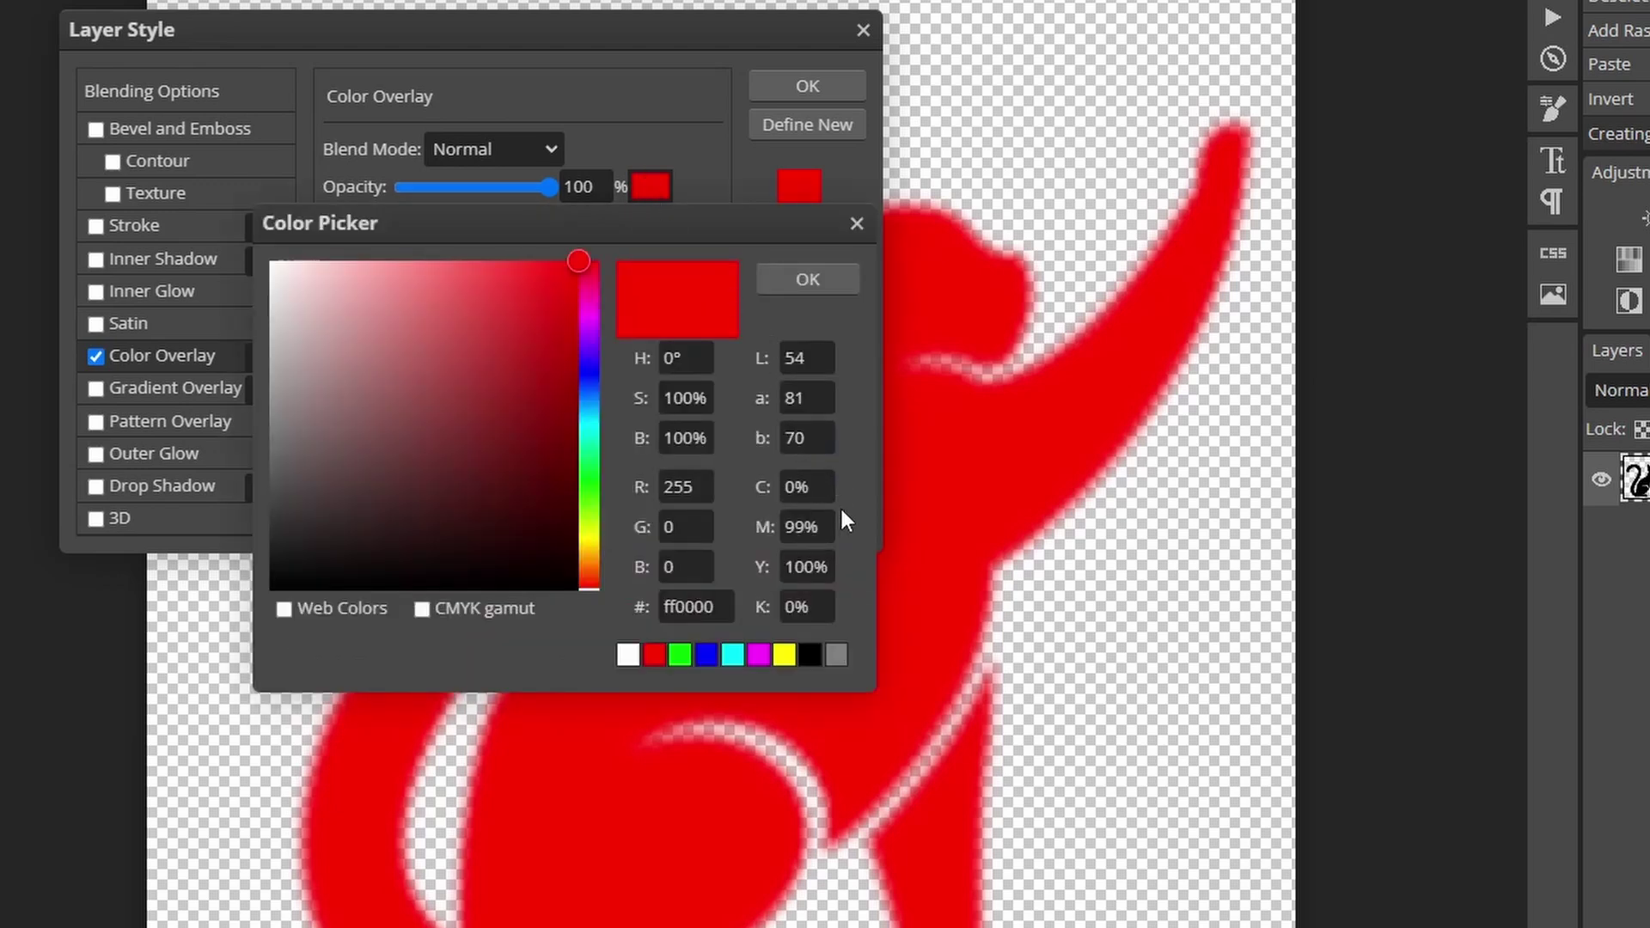
{"action": "left_click", "coordinate": [810, 658]}
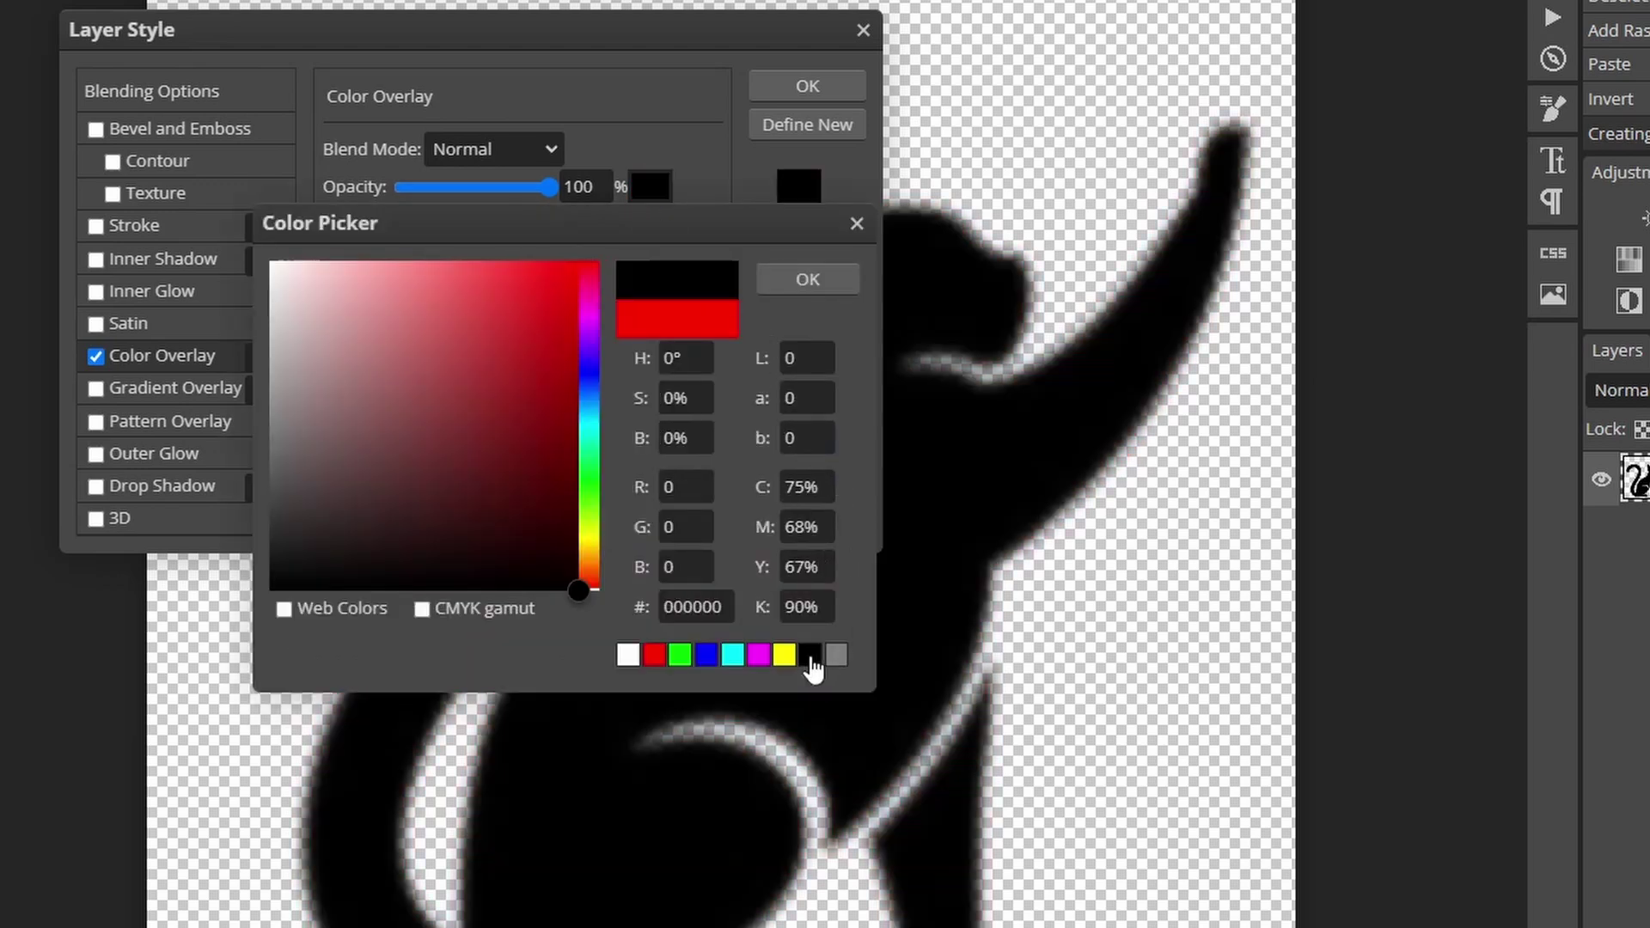
{"action": "left_click", "coordinate": [832, 284]}
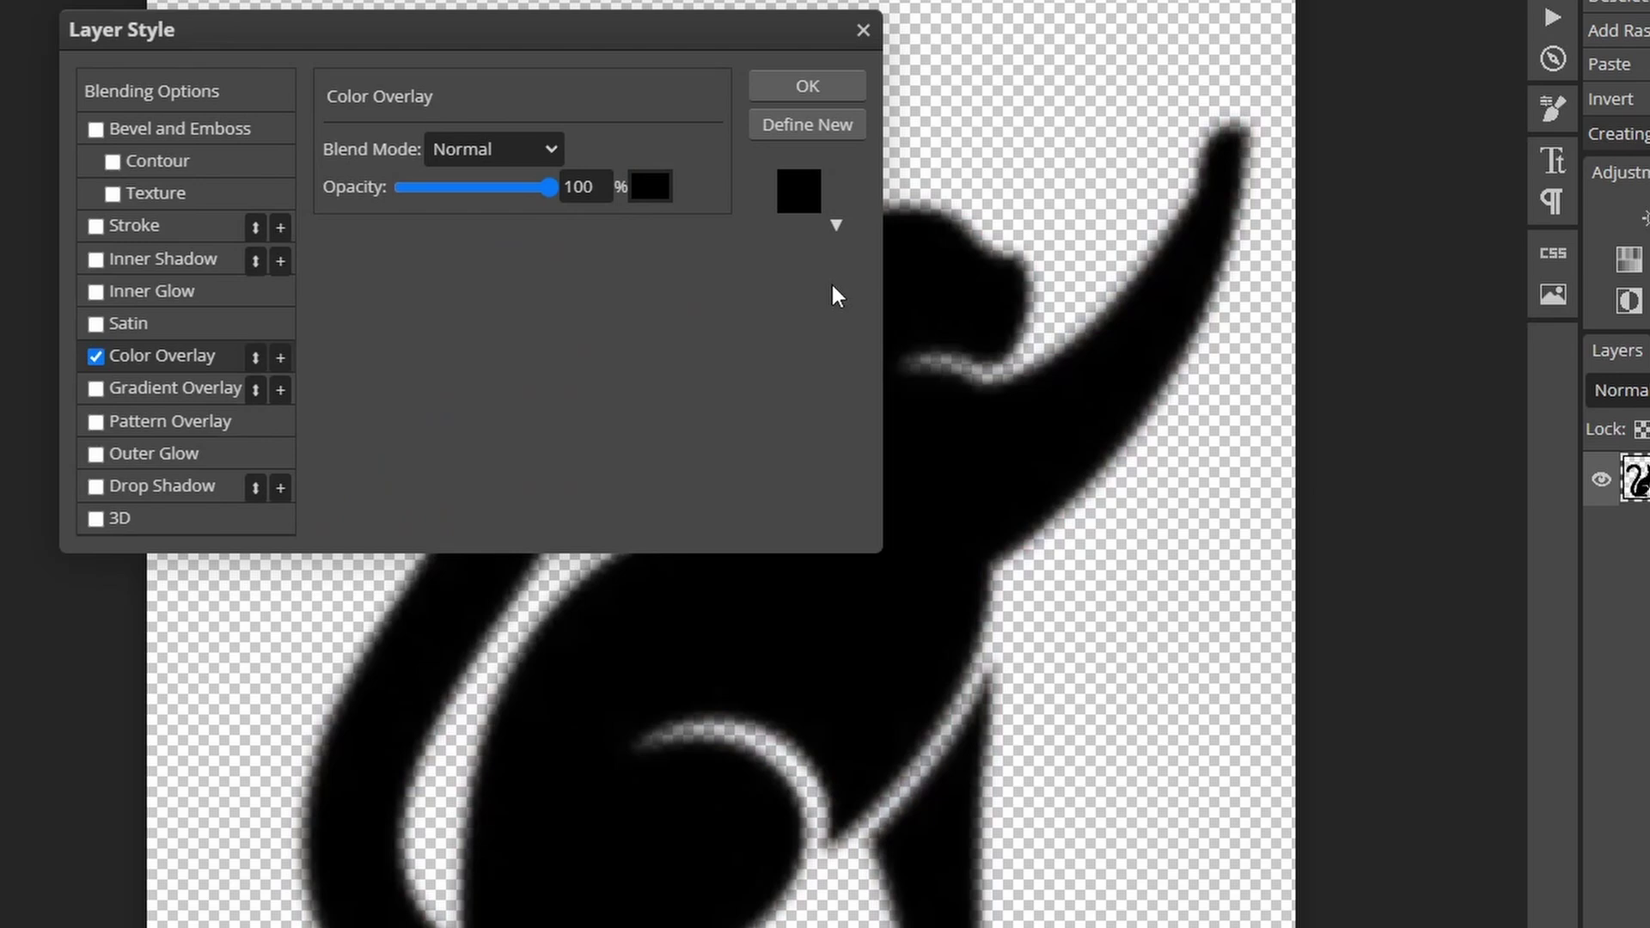
{"action": "left_click", "coordinate": [852, 83]}
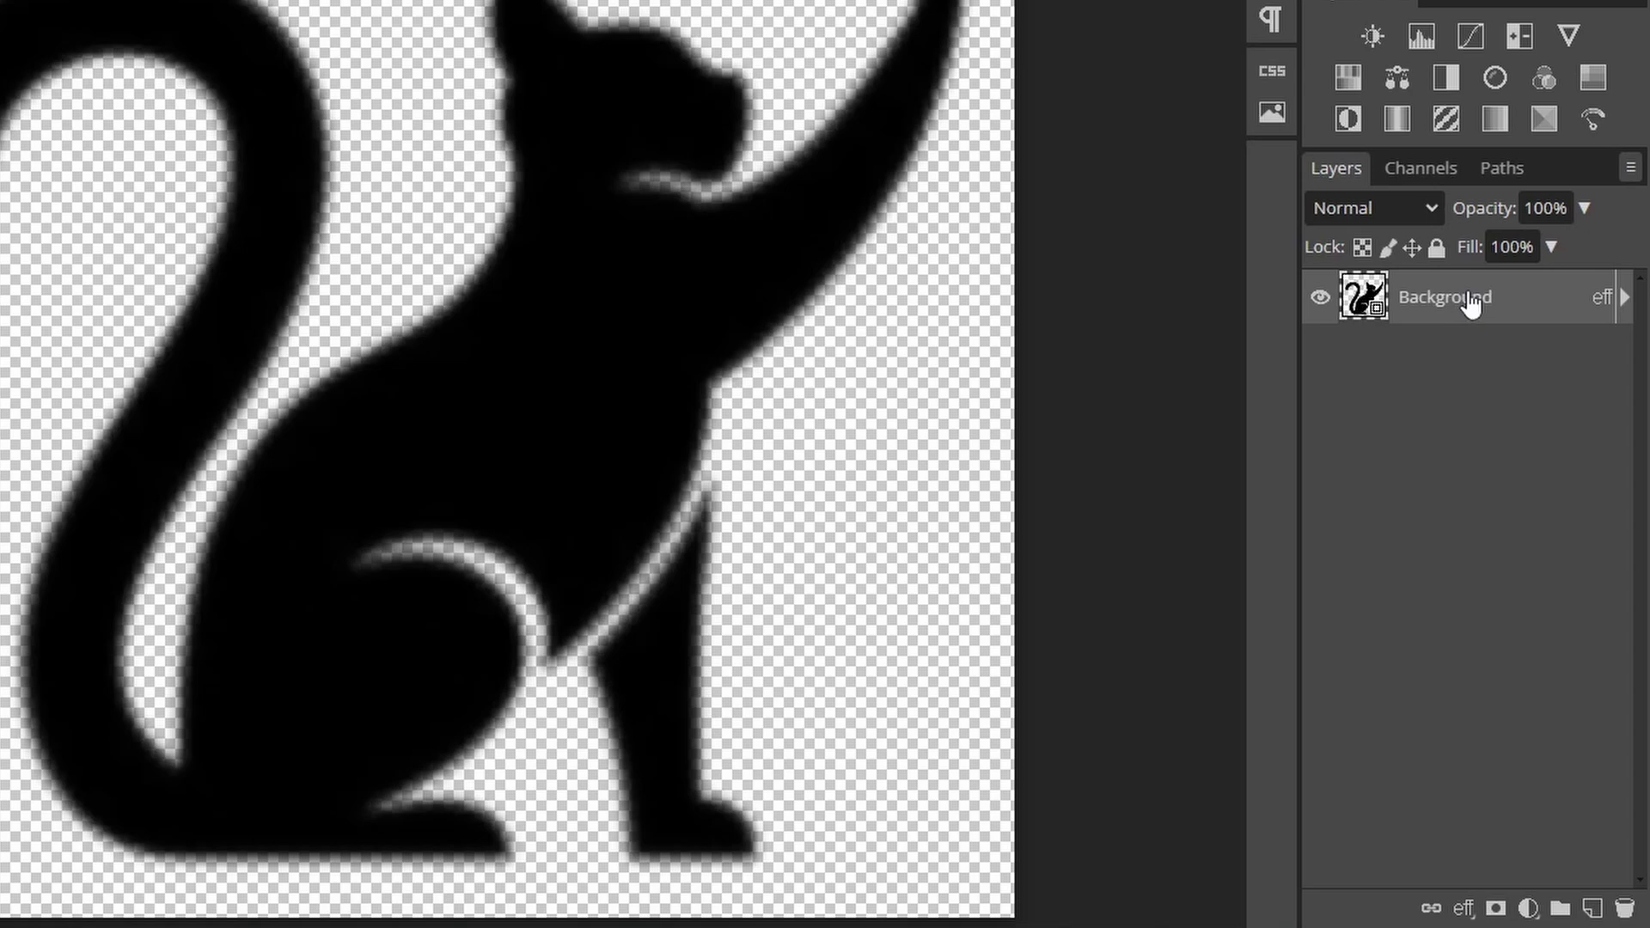
Add Layer 1 beneath the cat layer and fill it with white.
{"action": "left_click", "coordinate": [1593, 909]}
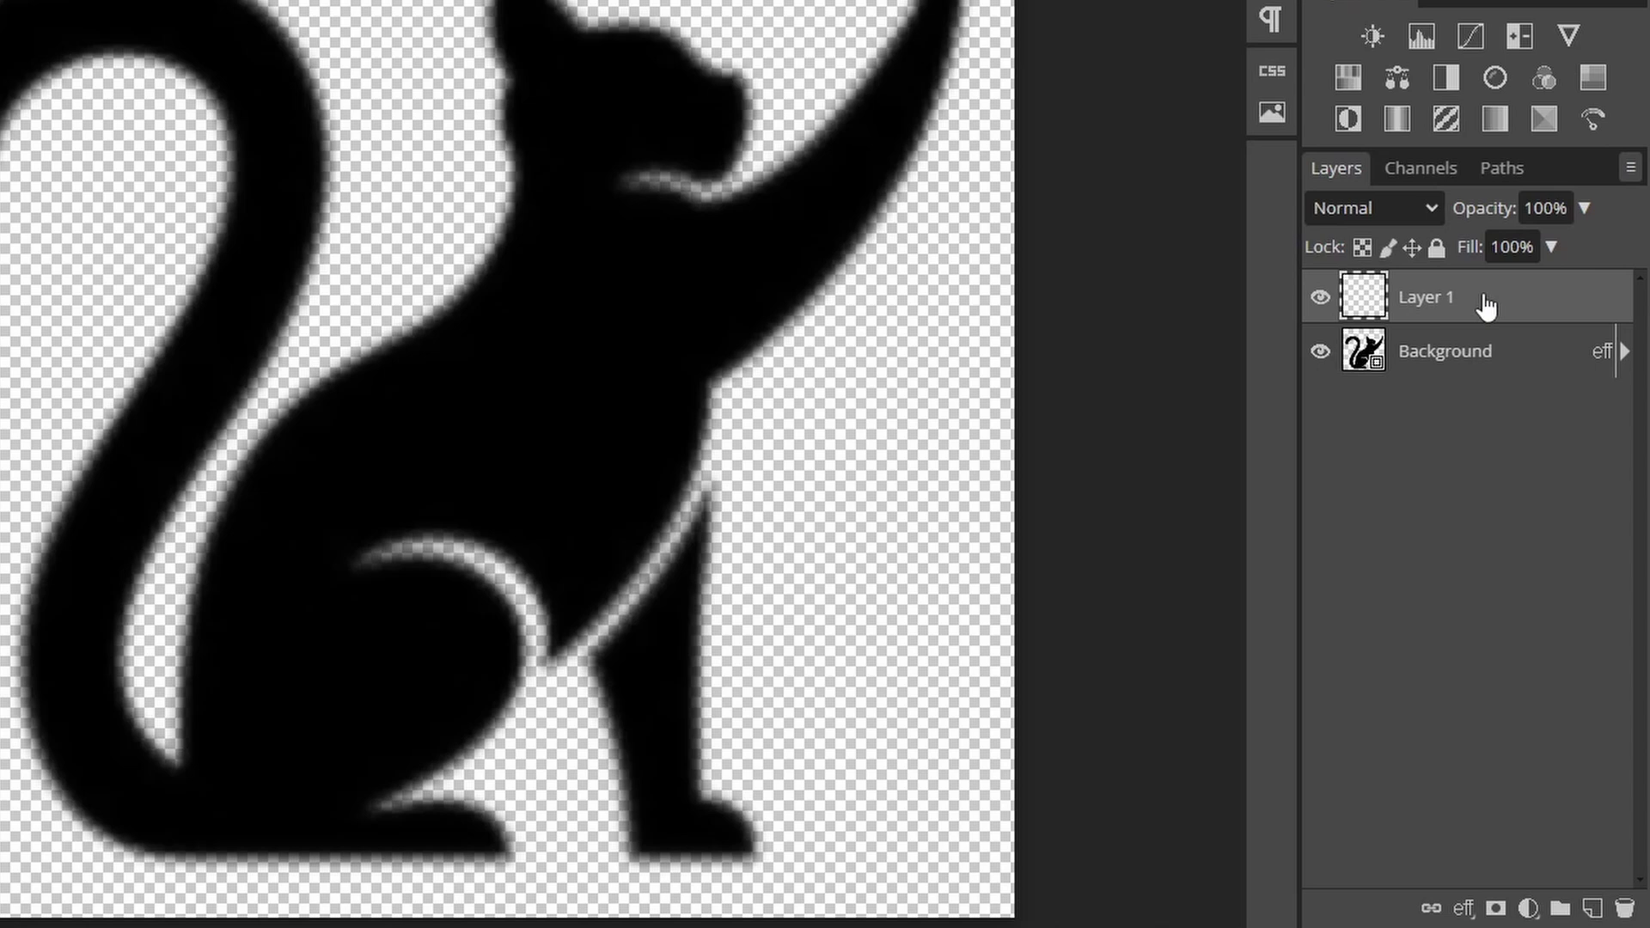
{"action": "left_click_drag", "start_coordinate": [1485, 306], "coordinate": [1484, 408]}
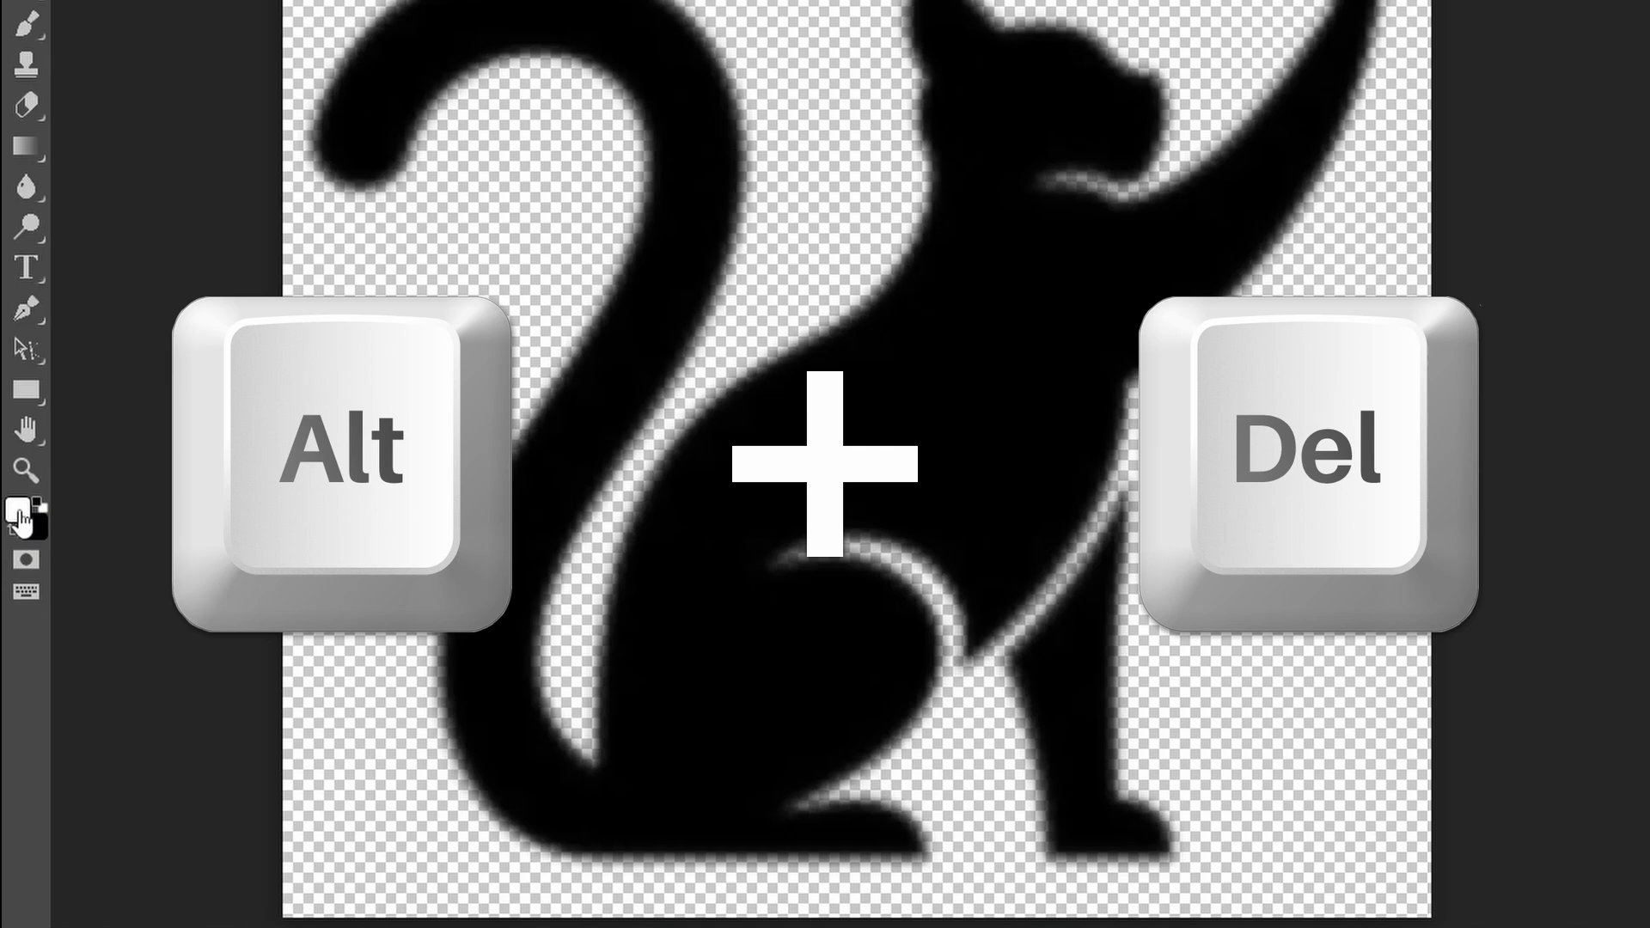
{"action": "key", "text": "alt+Delete"}
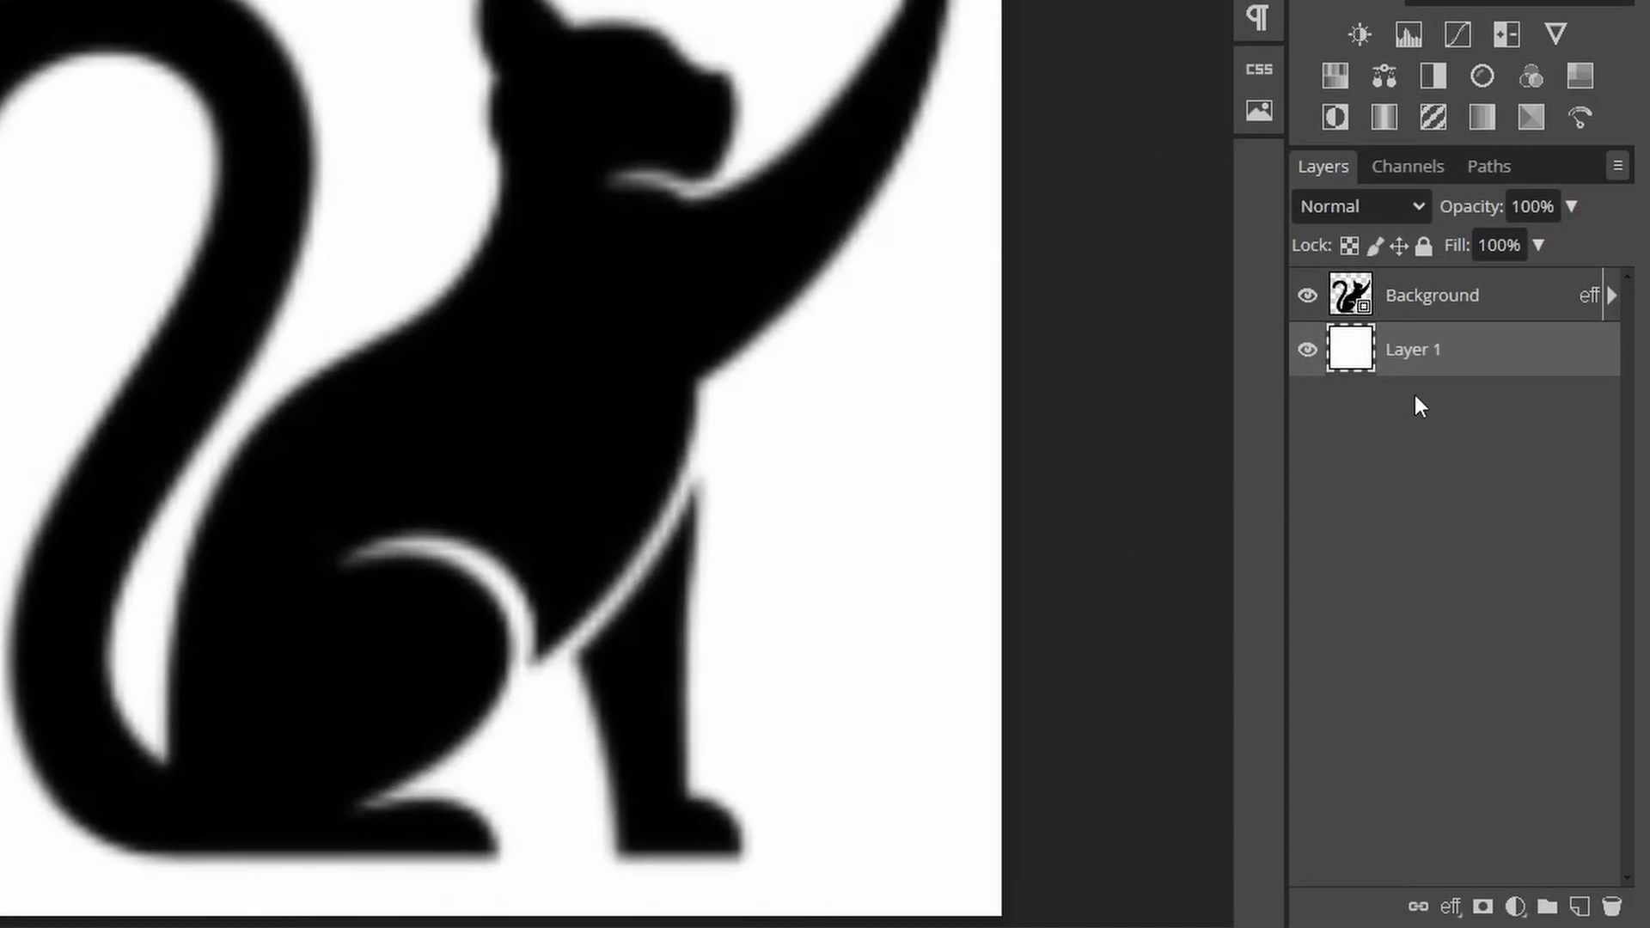
Select the cat layer and open the Gaussian Blur filter.
{"action": "left_click", "coordinate": [1424, 302]}
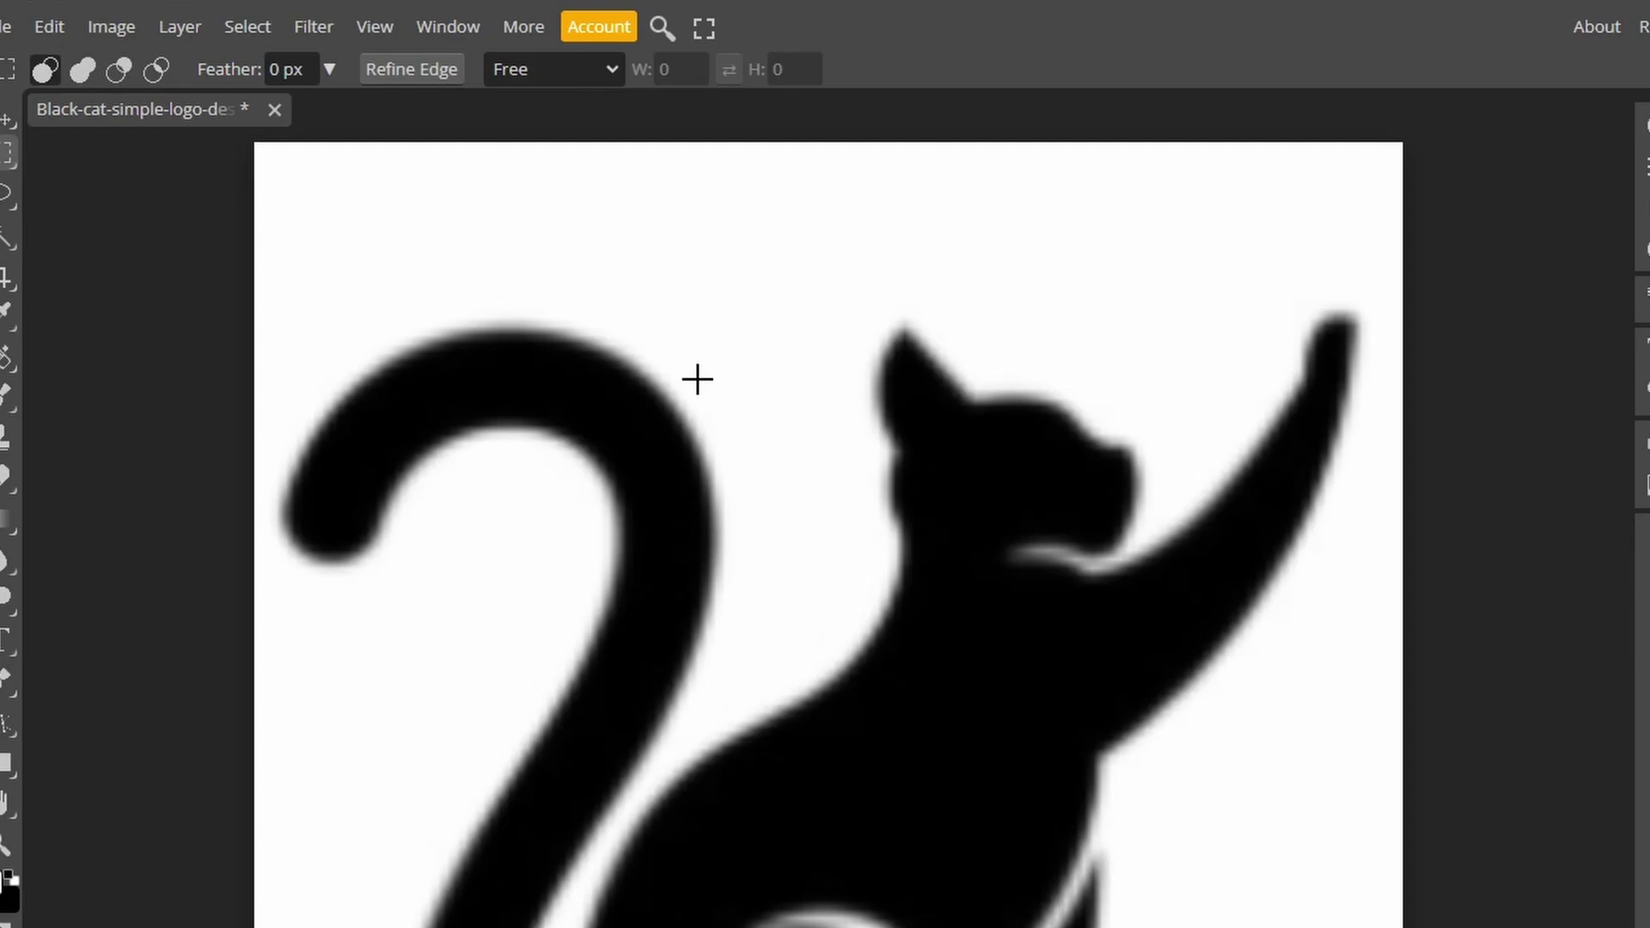
{"action": "left_click", "coordinate": [359, 58]}
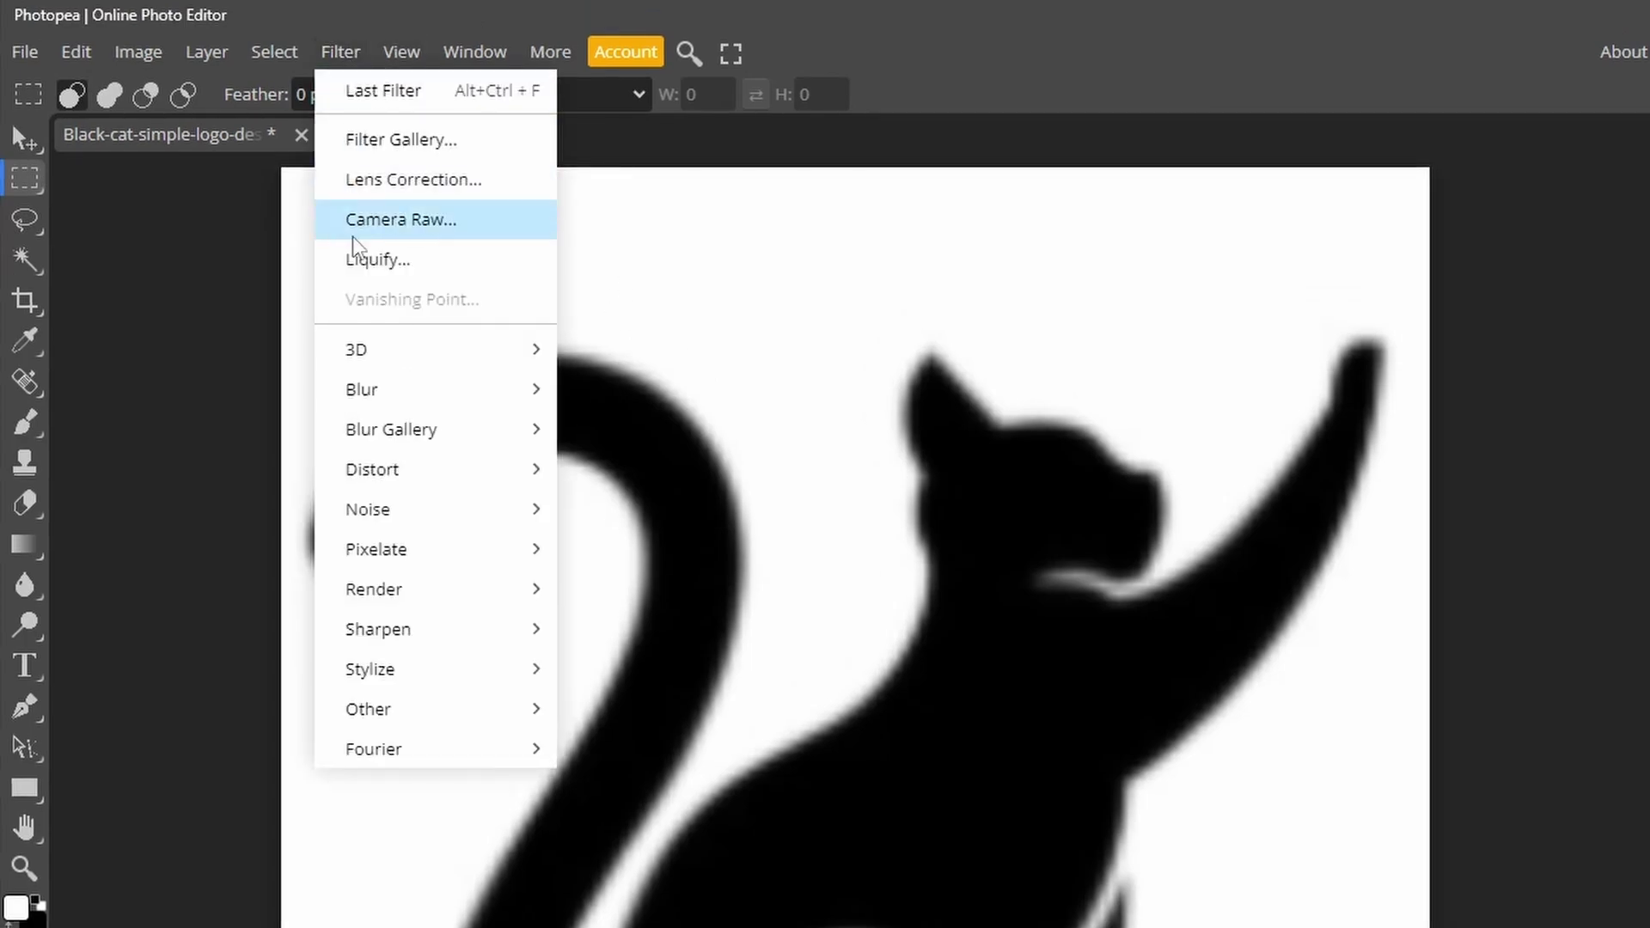
{"action": "mouse_move", "coordinate": [375, 388]}
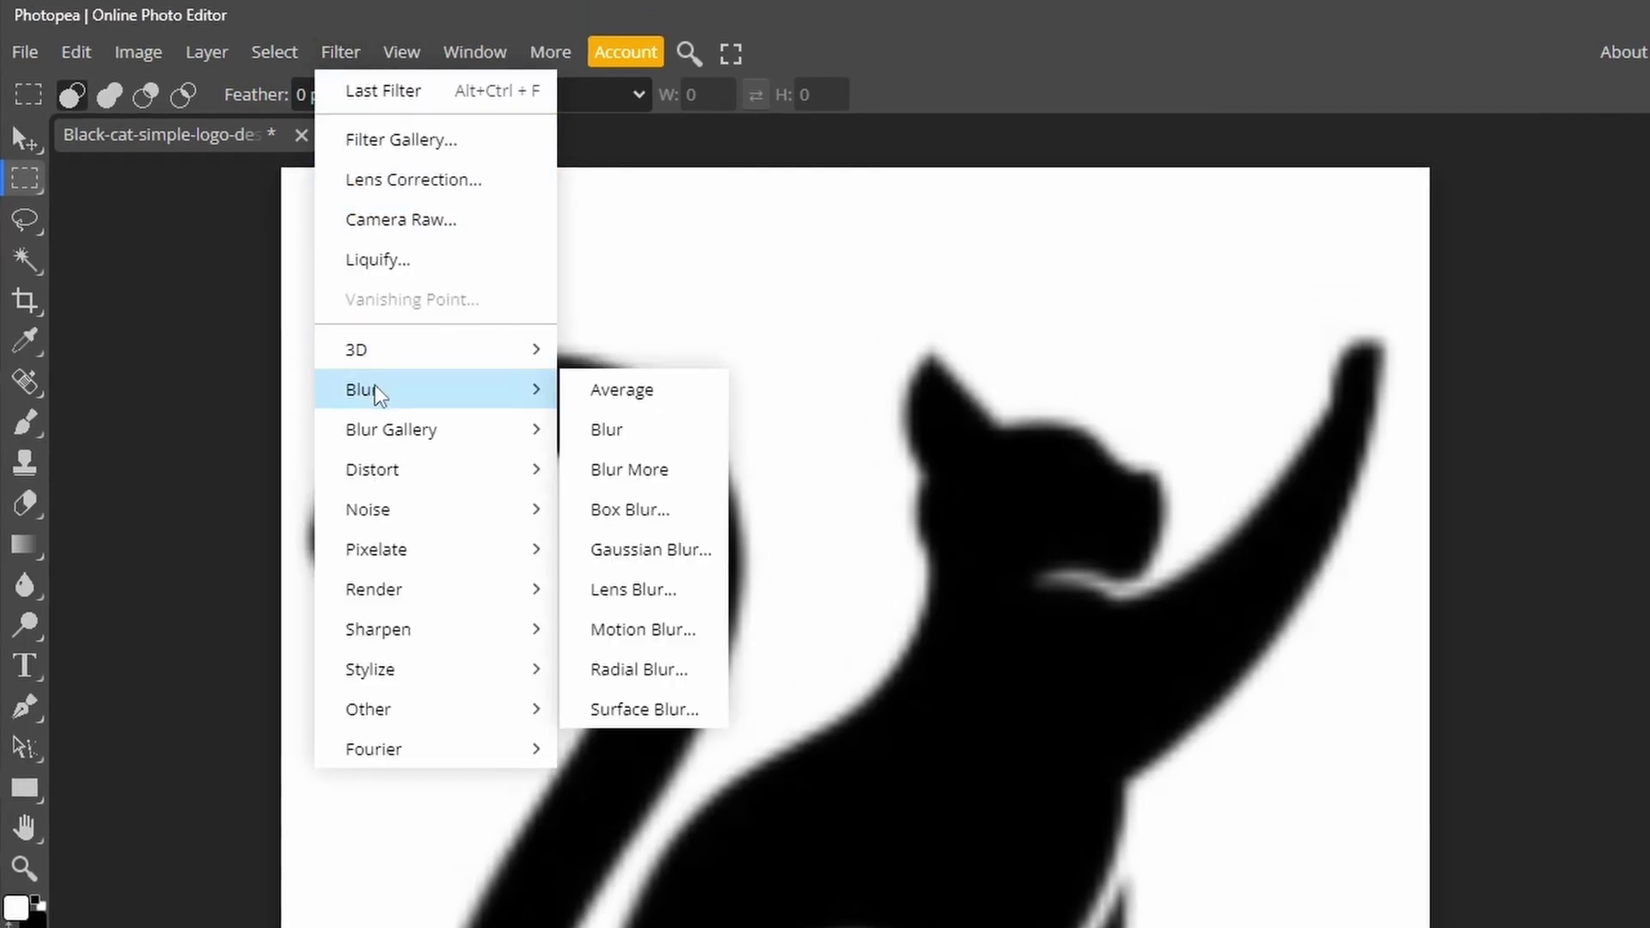
{"action": "left_click", "coordinate": [656, 555]}
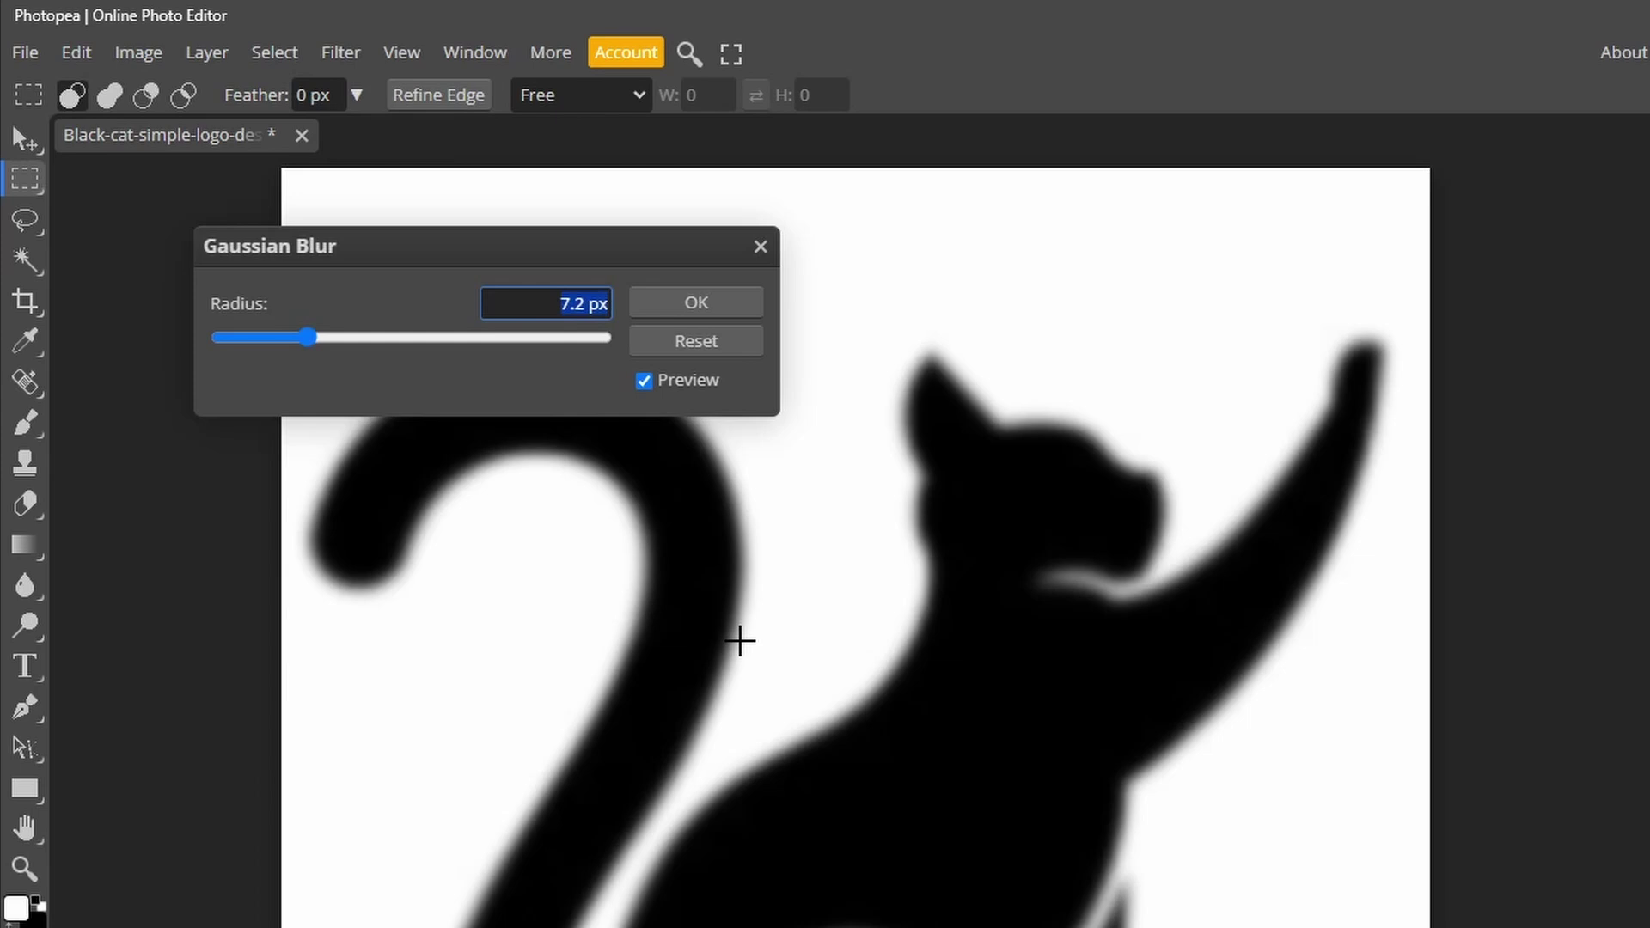
Set the Gaussian Blur radius to 10 px and apply it to the cat.
{"action": "scroll", "coordinate": [1001, 698], "scroll_direction": "up", "scroll_amount": 5}
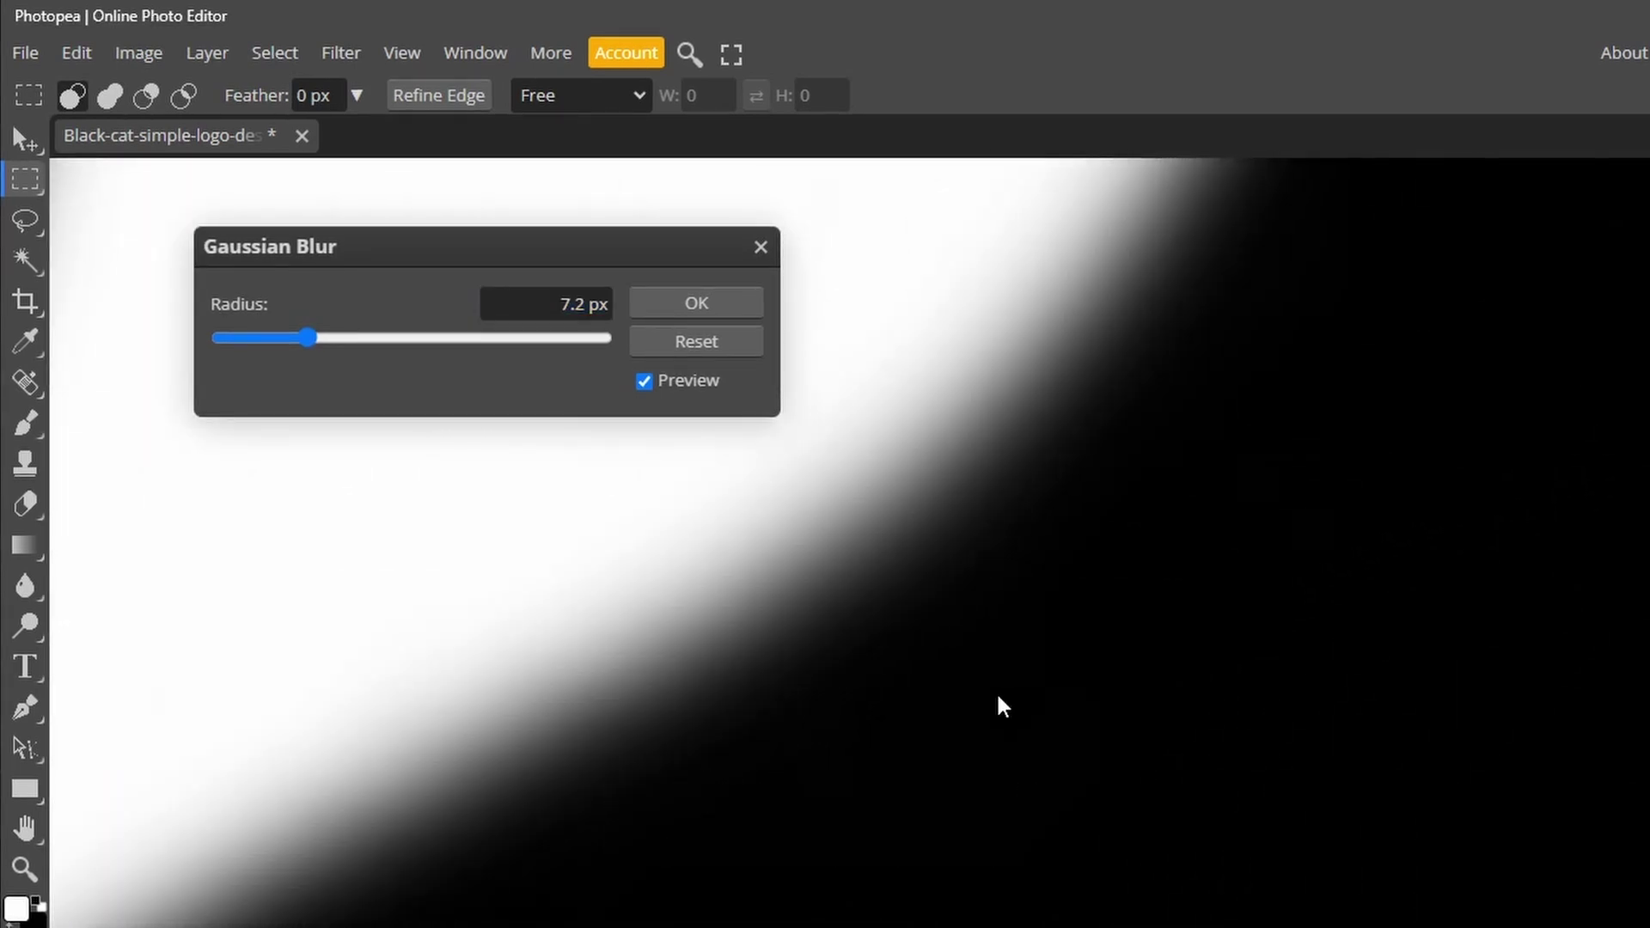
{"action": "left_click", "coordinate": [571, 306]}
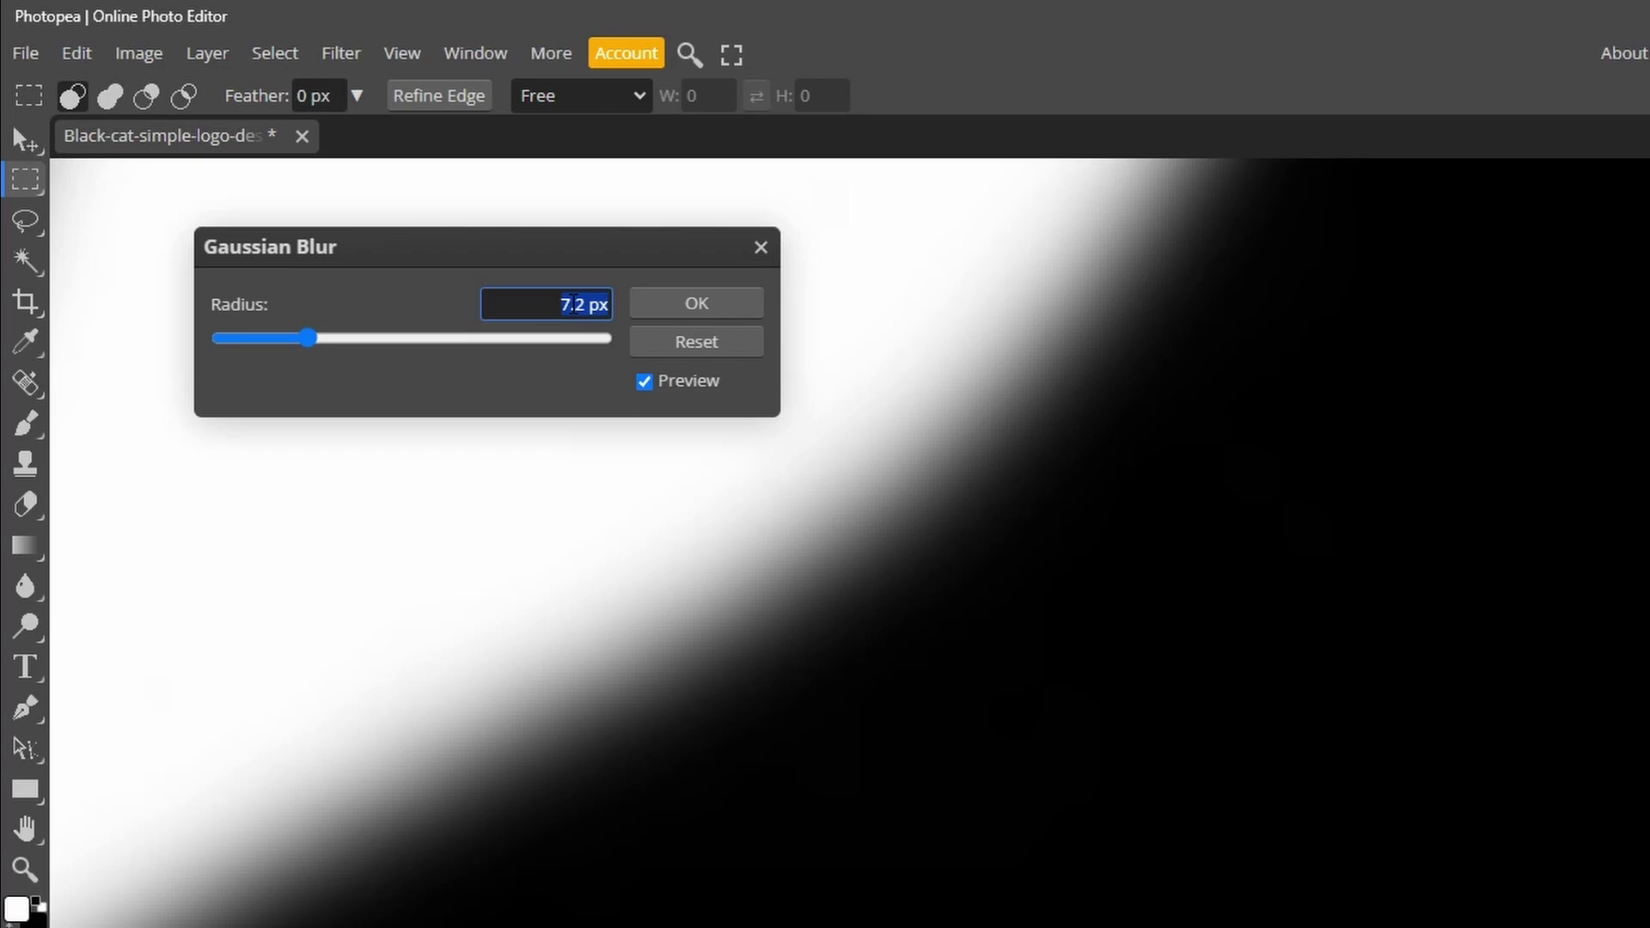
{"action": "left_click", "coordinate": [571, 306]}
{"action": "type", "text": "10"}
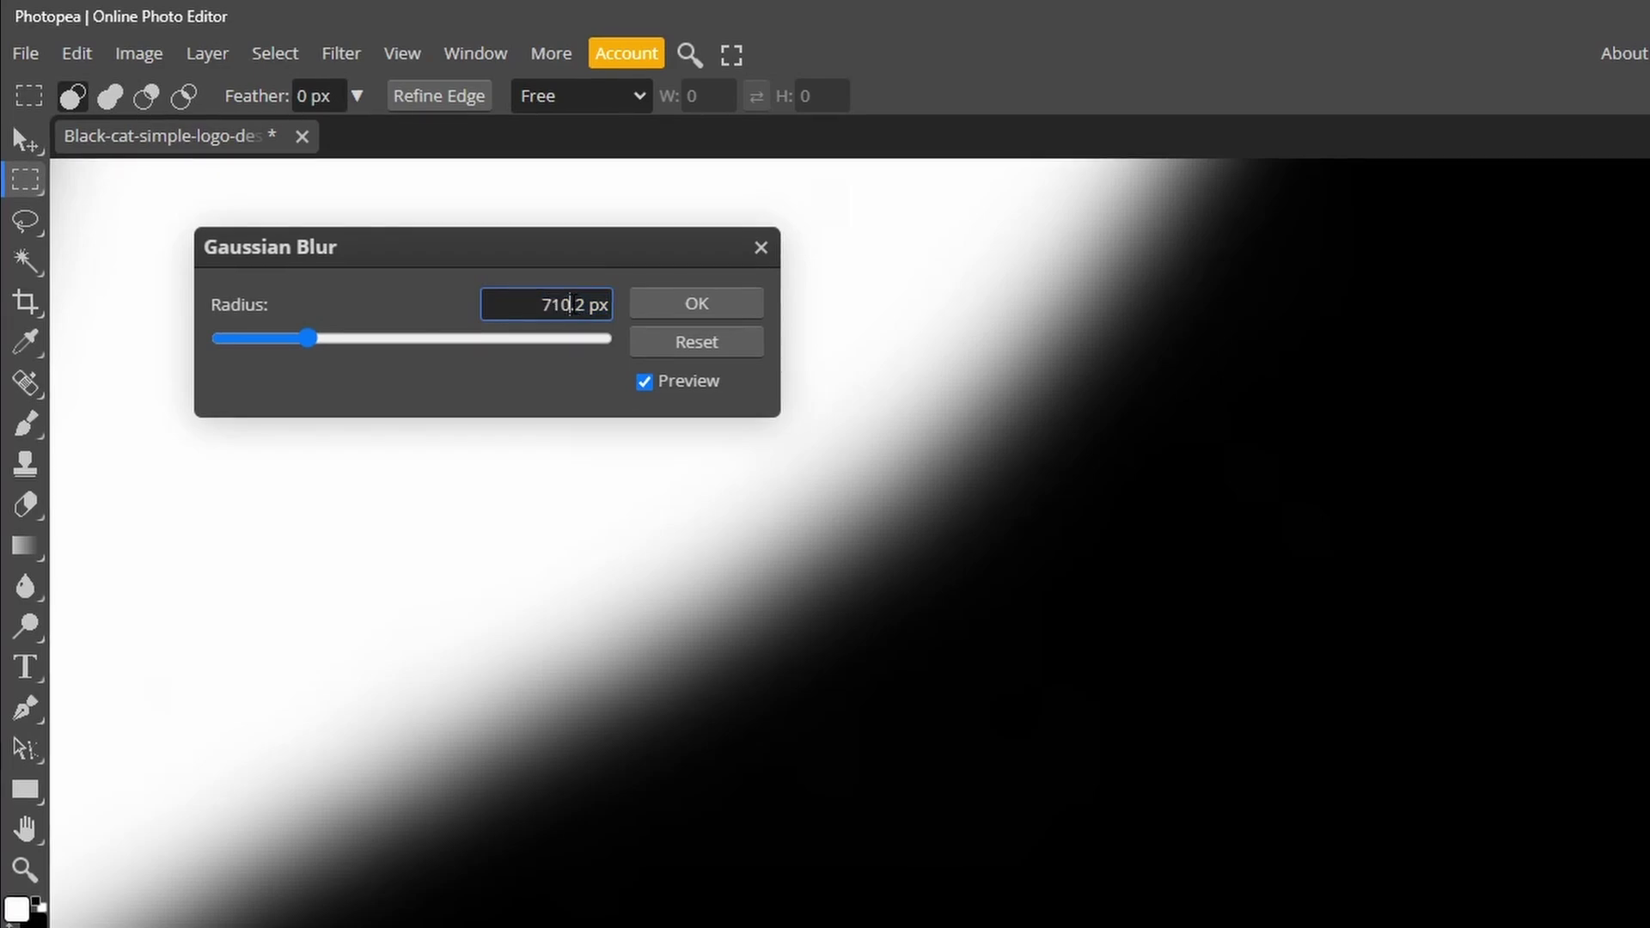
{"action": "key", "text": "Return"}
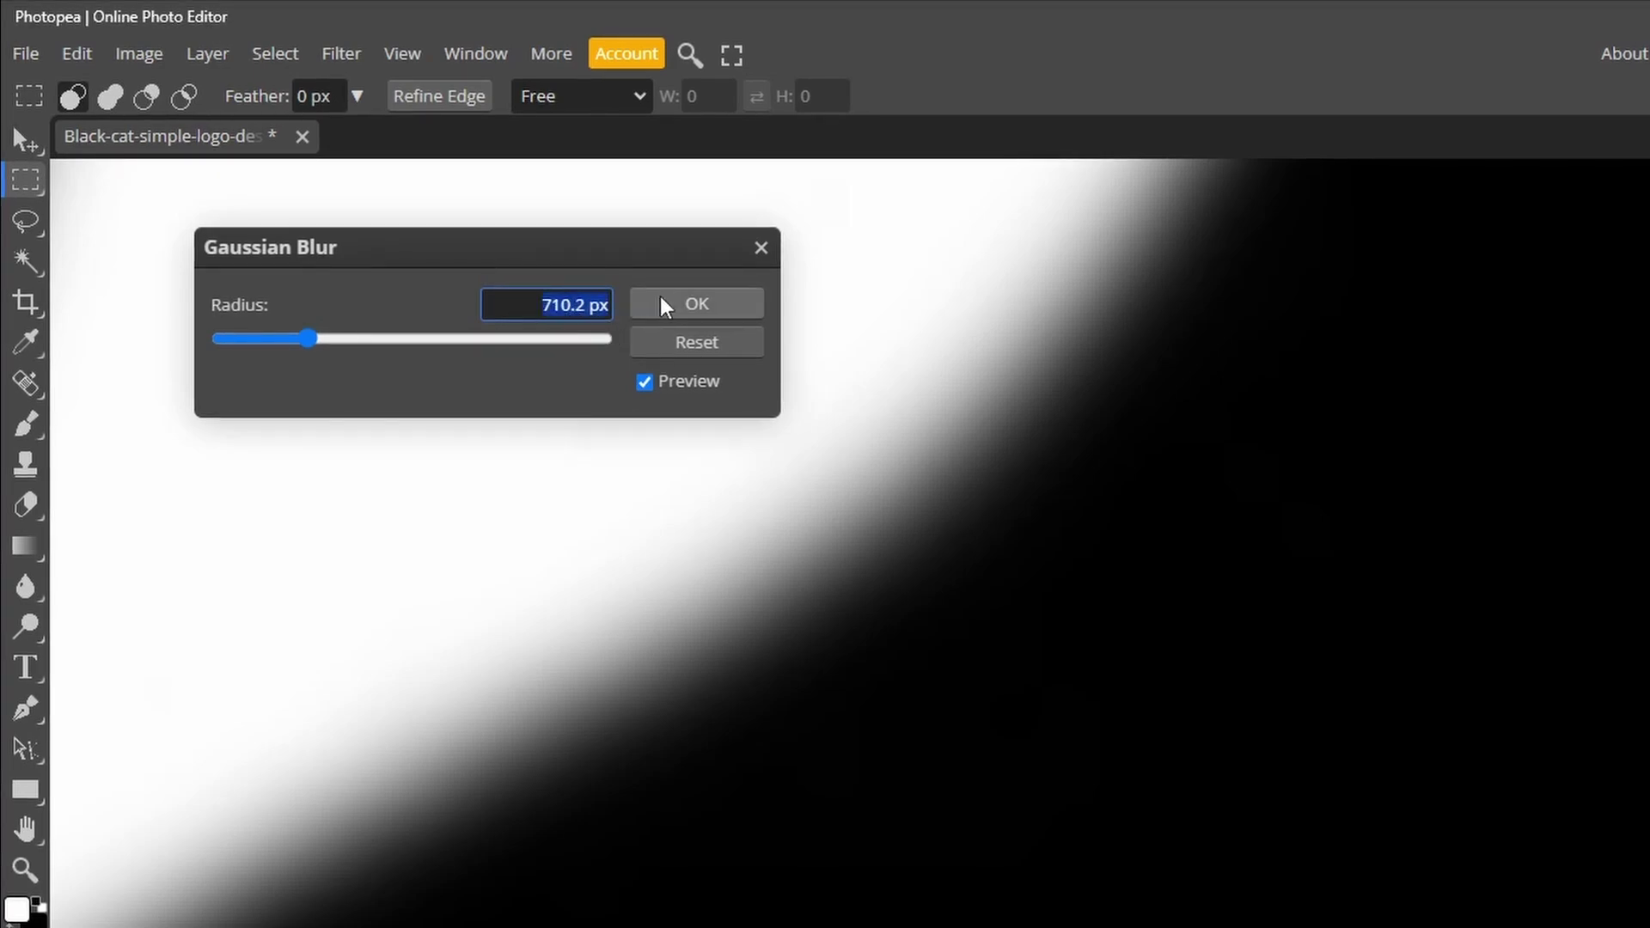
{"action": "type", "text": "10"}
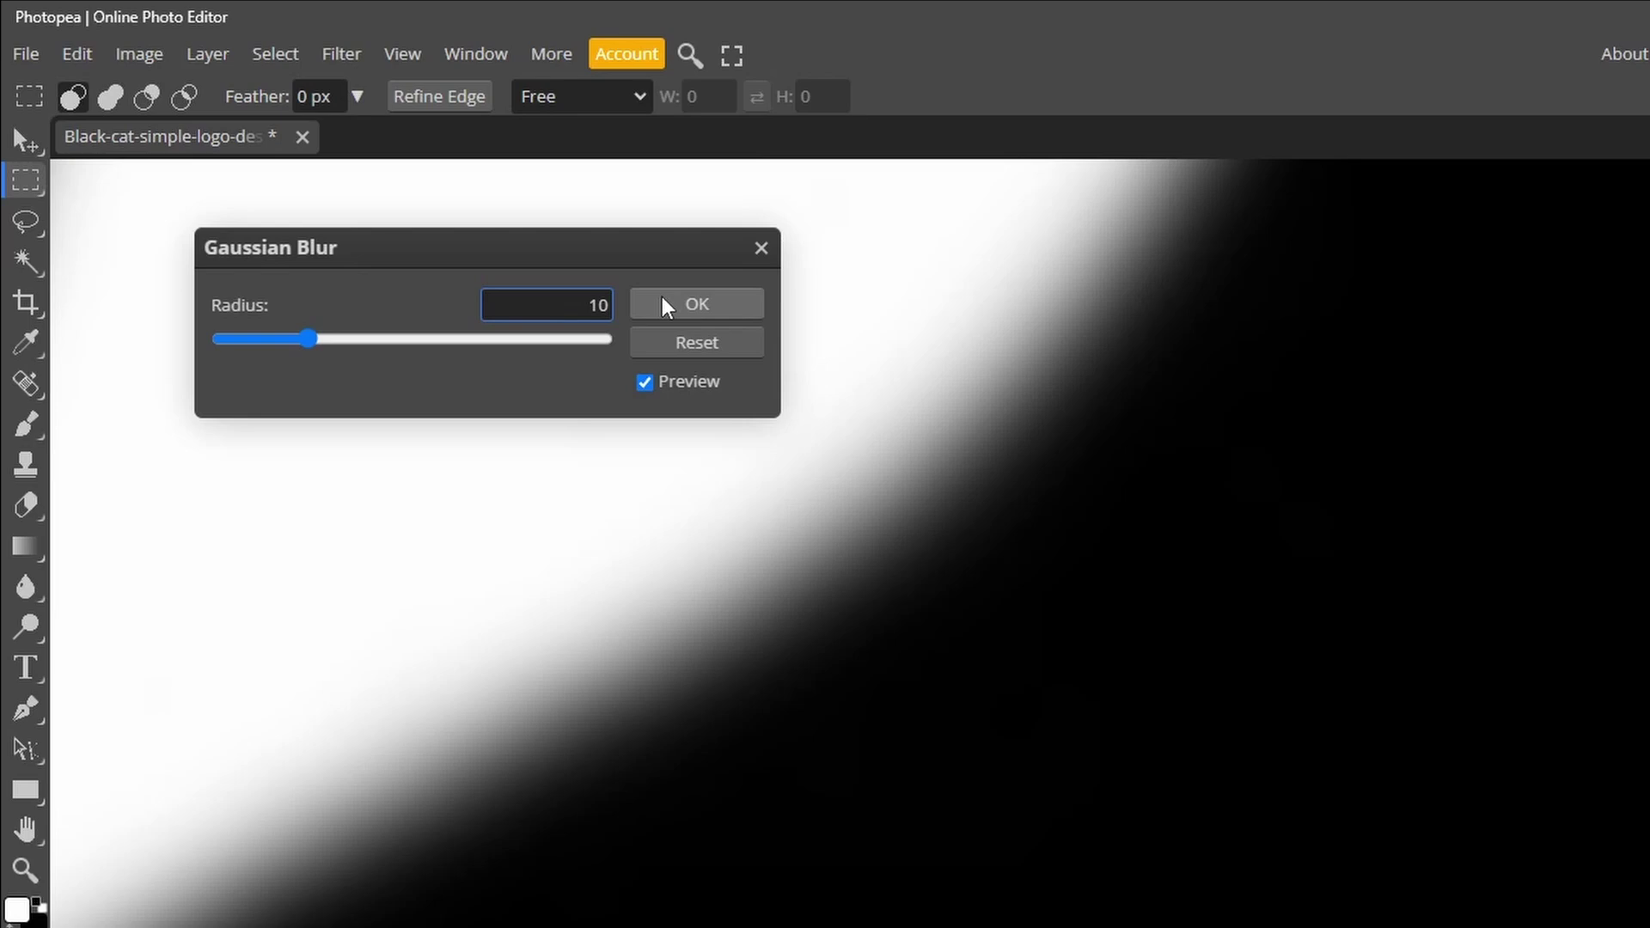
{"action": "key", "text": "Return"}
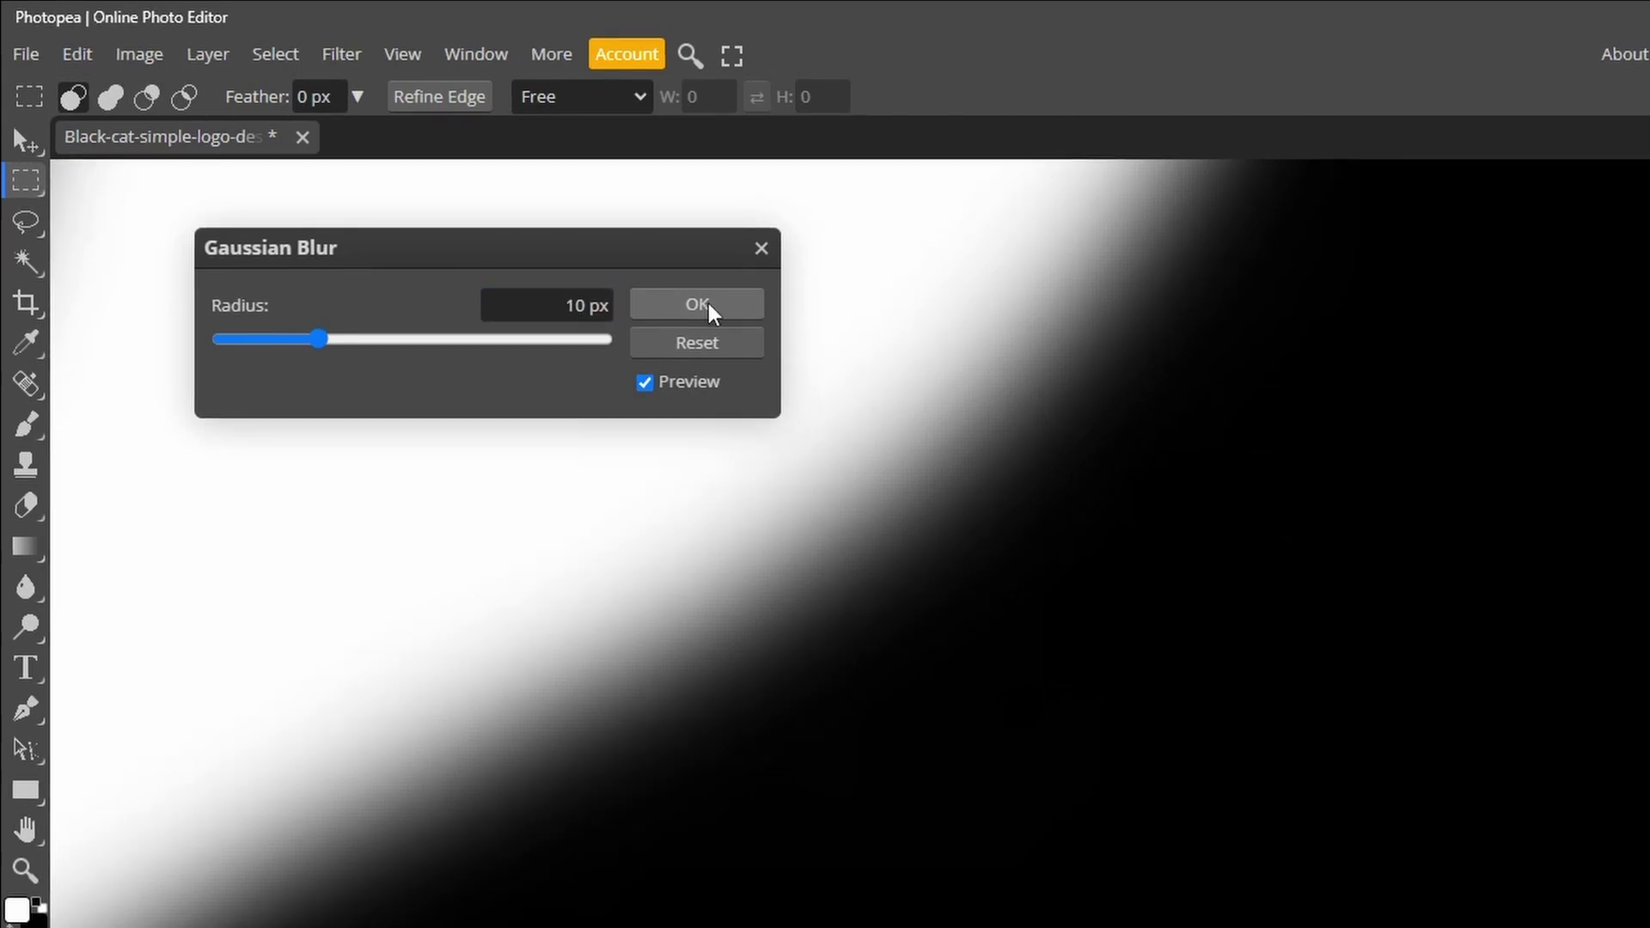
{"action": "left_click", "coordinate": [705, 303]}
{"action": "key", "text": "ctrl+0"}
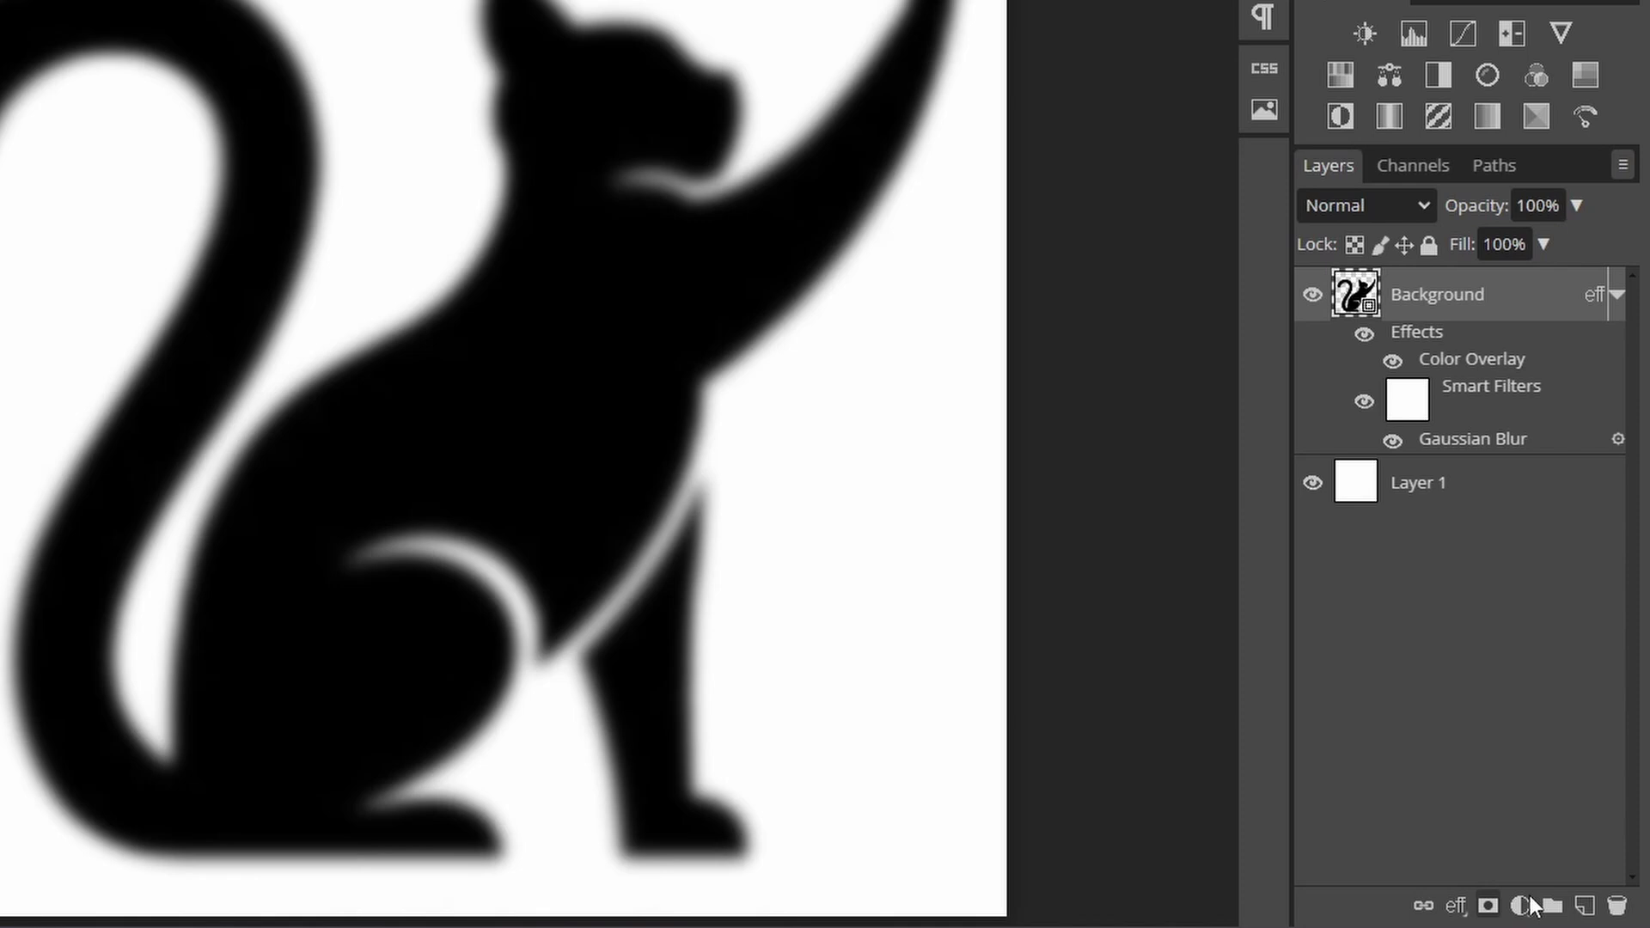
Add a Levels adjustment layer with black input 125 and white input 127.
{"action": "left_click", "coordinate": [1520, 905]}
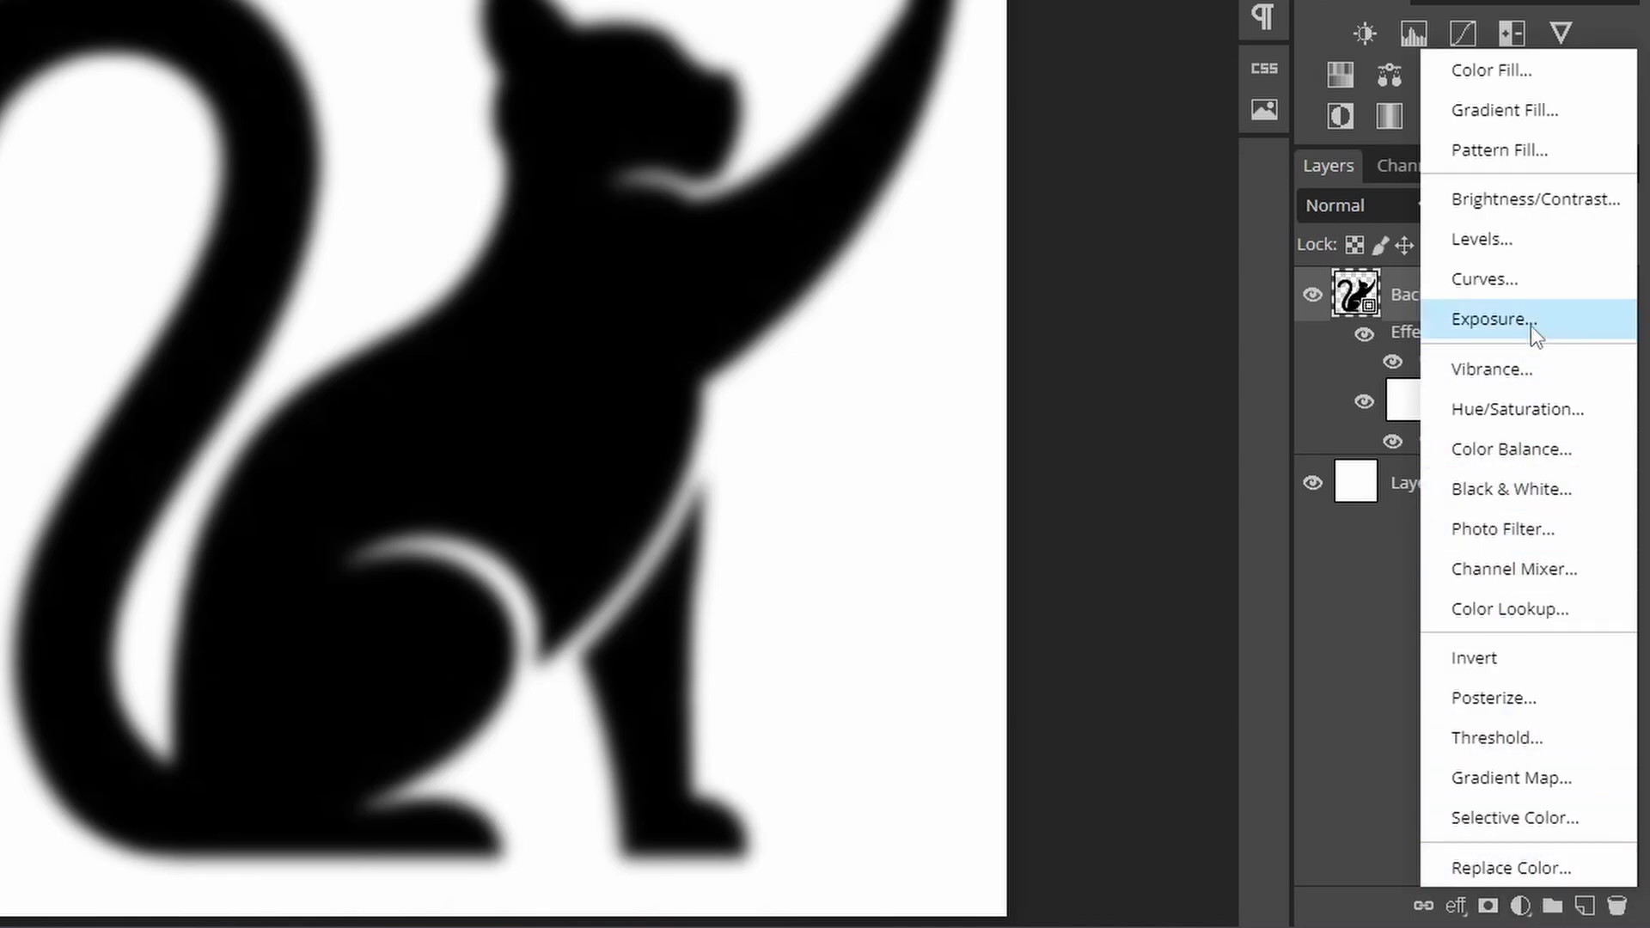
{"action": "left_click", "coordinate": [1528, 239]}
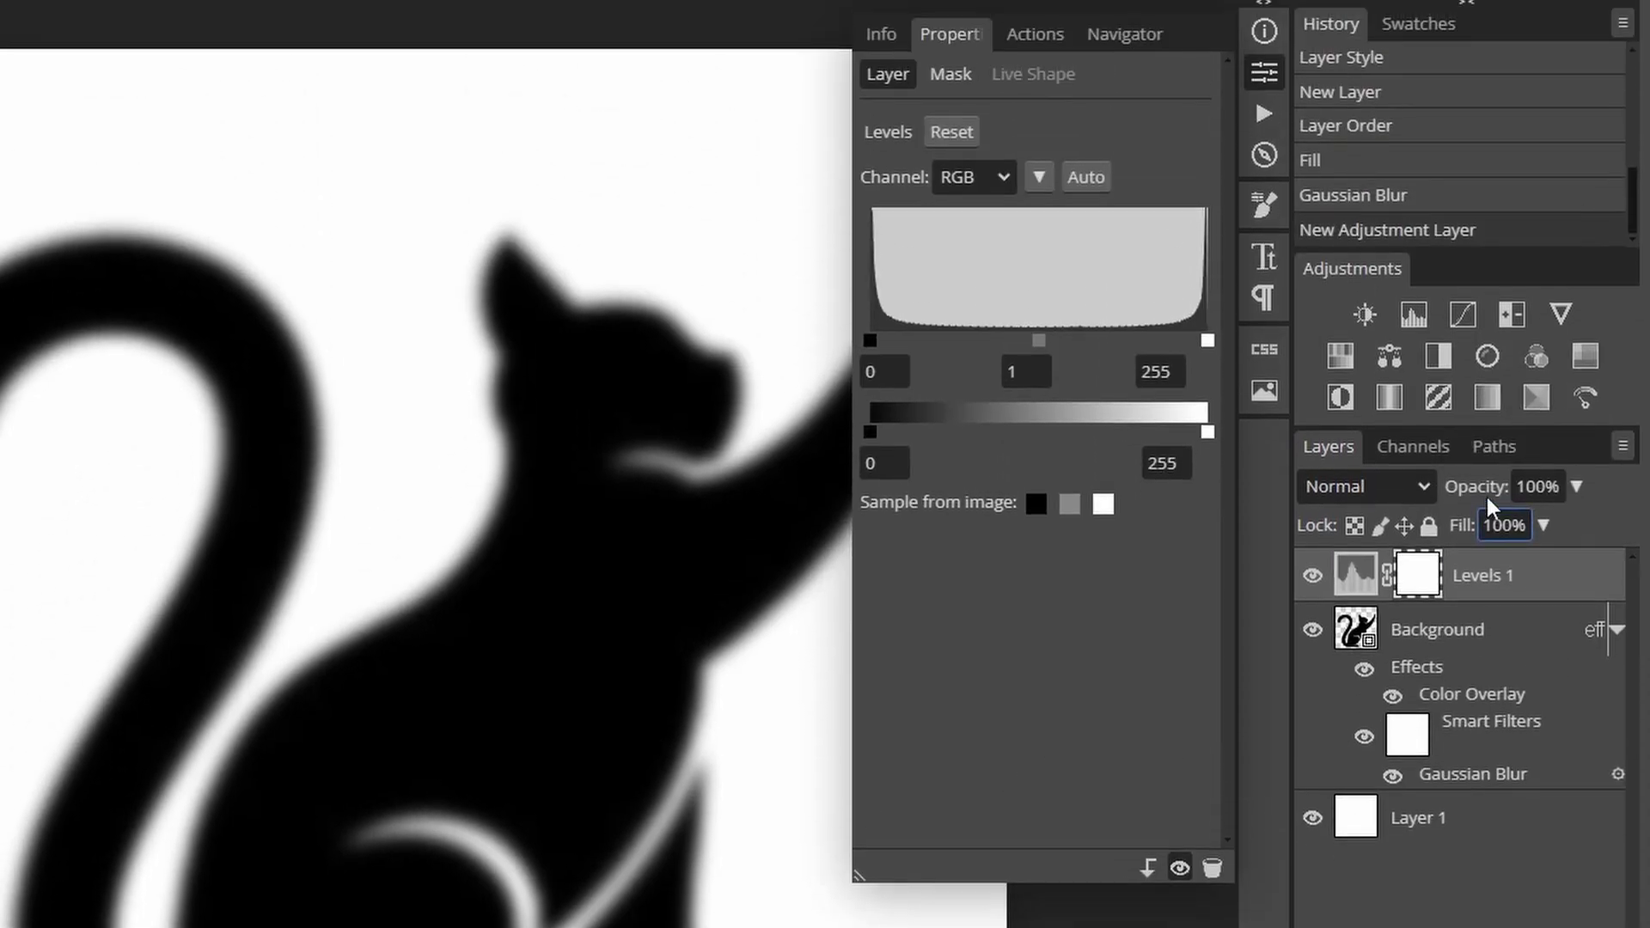
{"action": "left_click_drag", "start_coordinate": [1216, 347], "coordinate": [1047, 353]}
{"action": "left_click_drag", "start_coordinate": [883, 343], "coordinate": [1038, 342]}
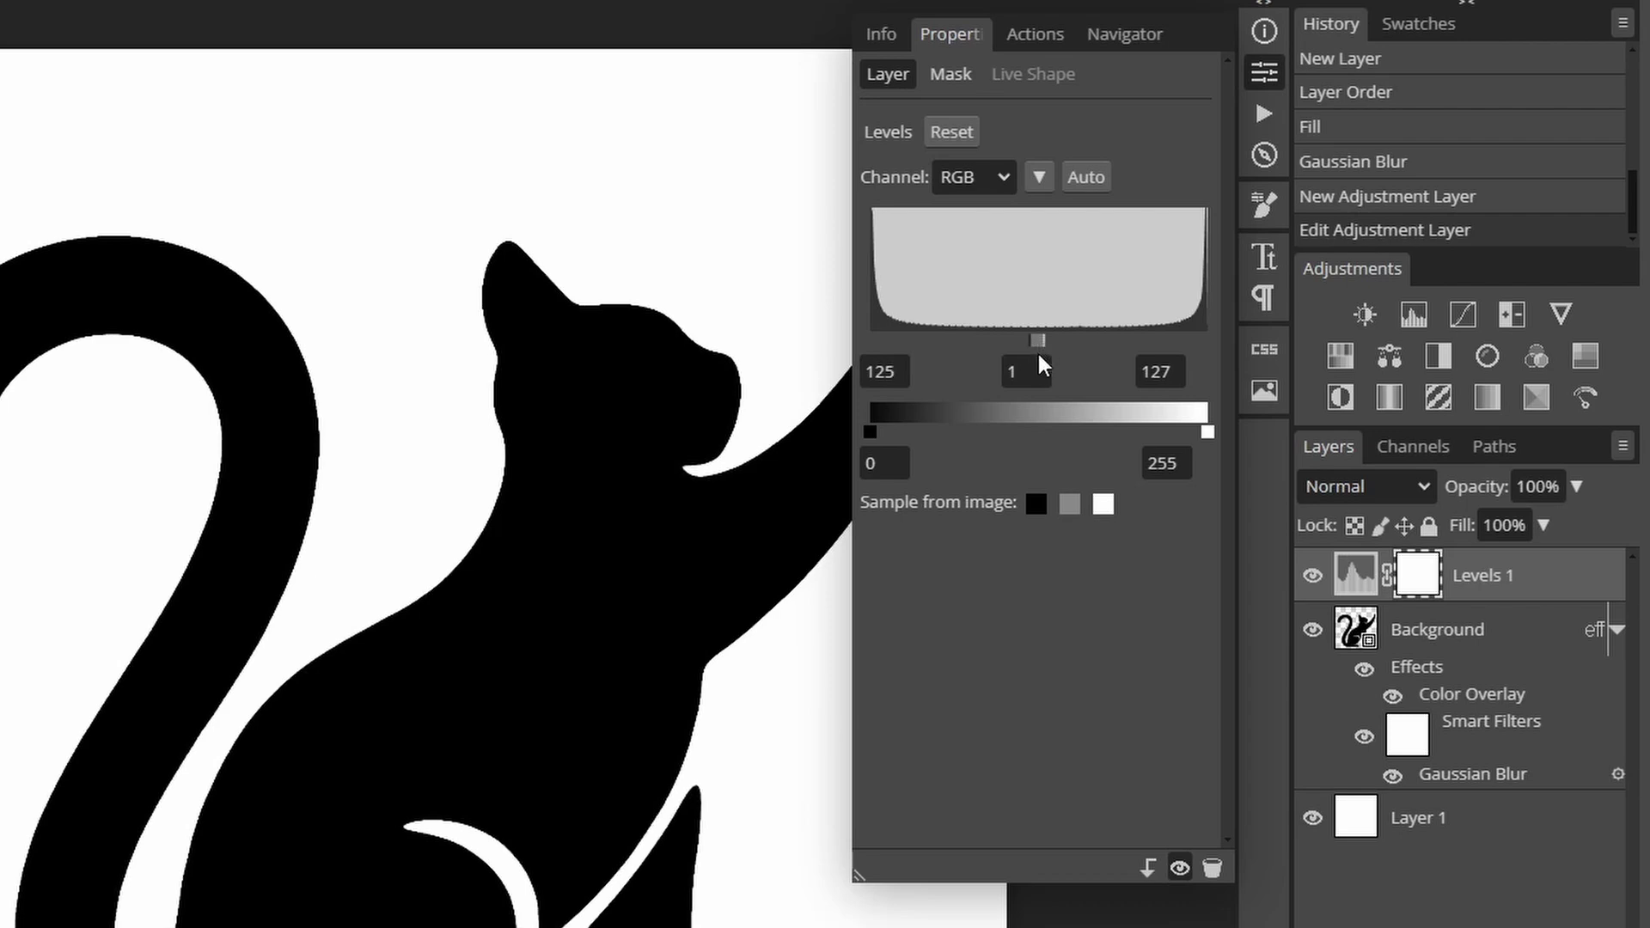
{"action": "left_click", "coordinate": [1040, 359]}
{"action": "left_click", "coordinate": [855, 685]}
Close the Levels settings, toggle Layer 1's visibility off and back on, then reselect Levels 1.
{"action": "left_click", "coordinate": [1265, 72]}
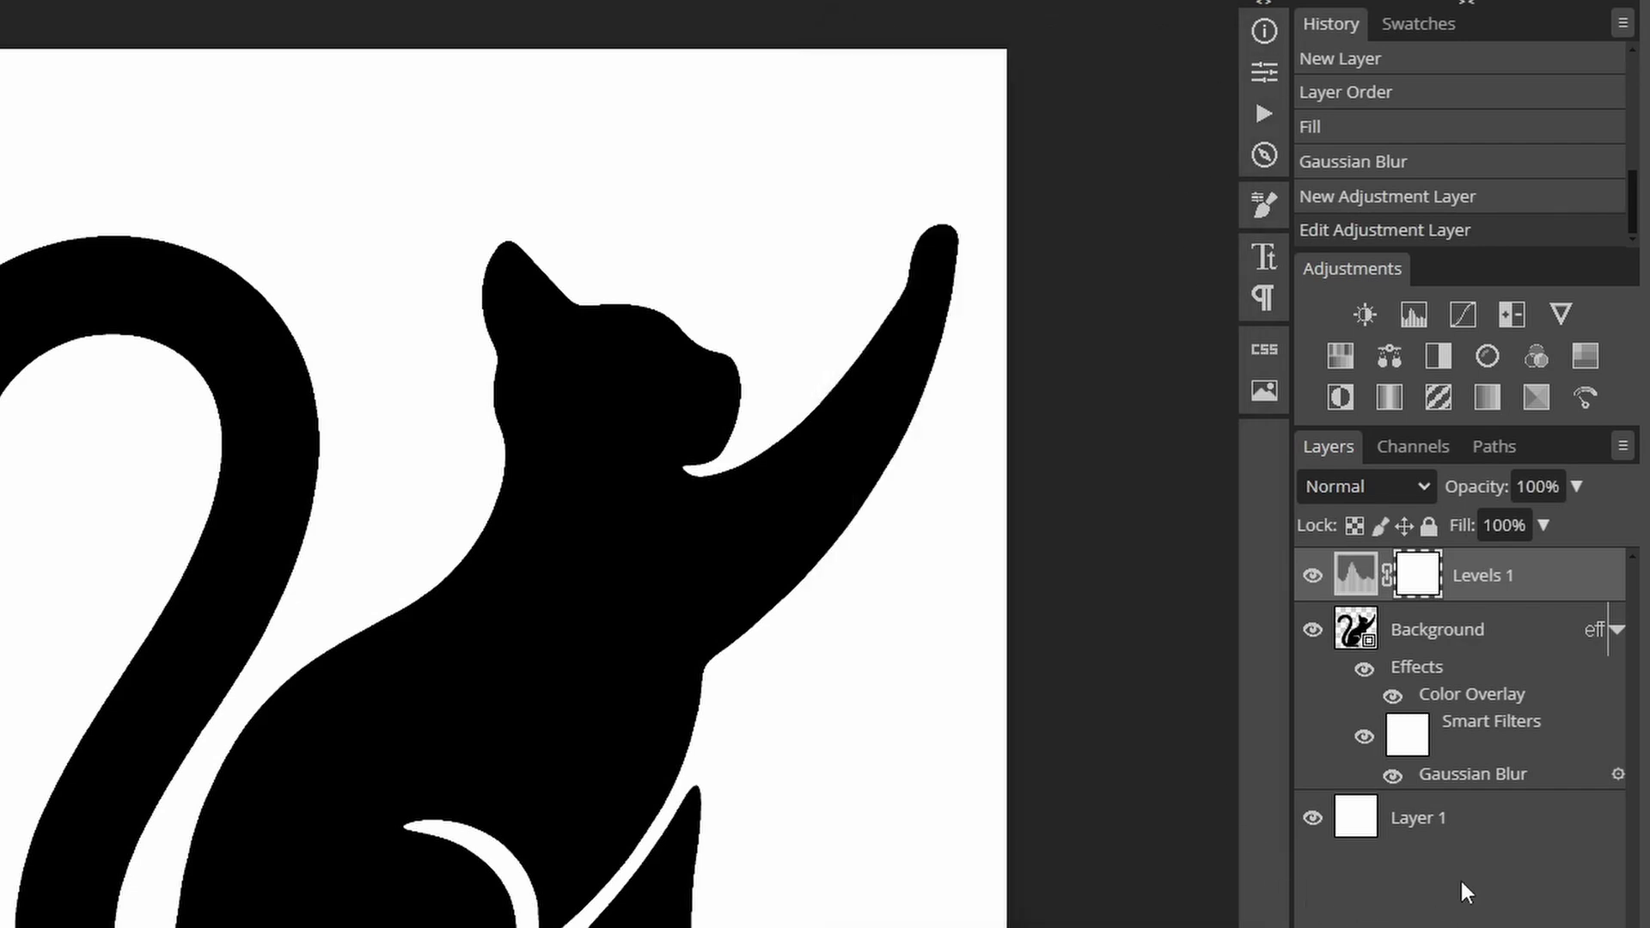
{"action": "left_click", "coordinate": [1312, 819]}
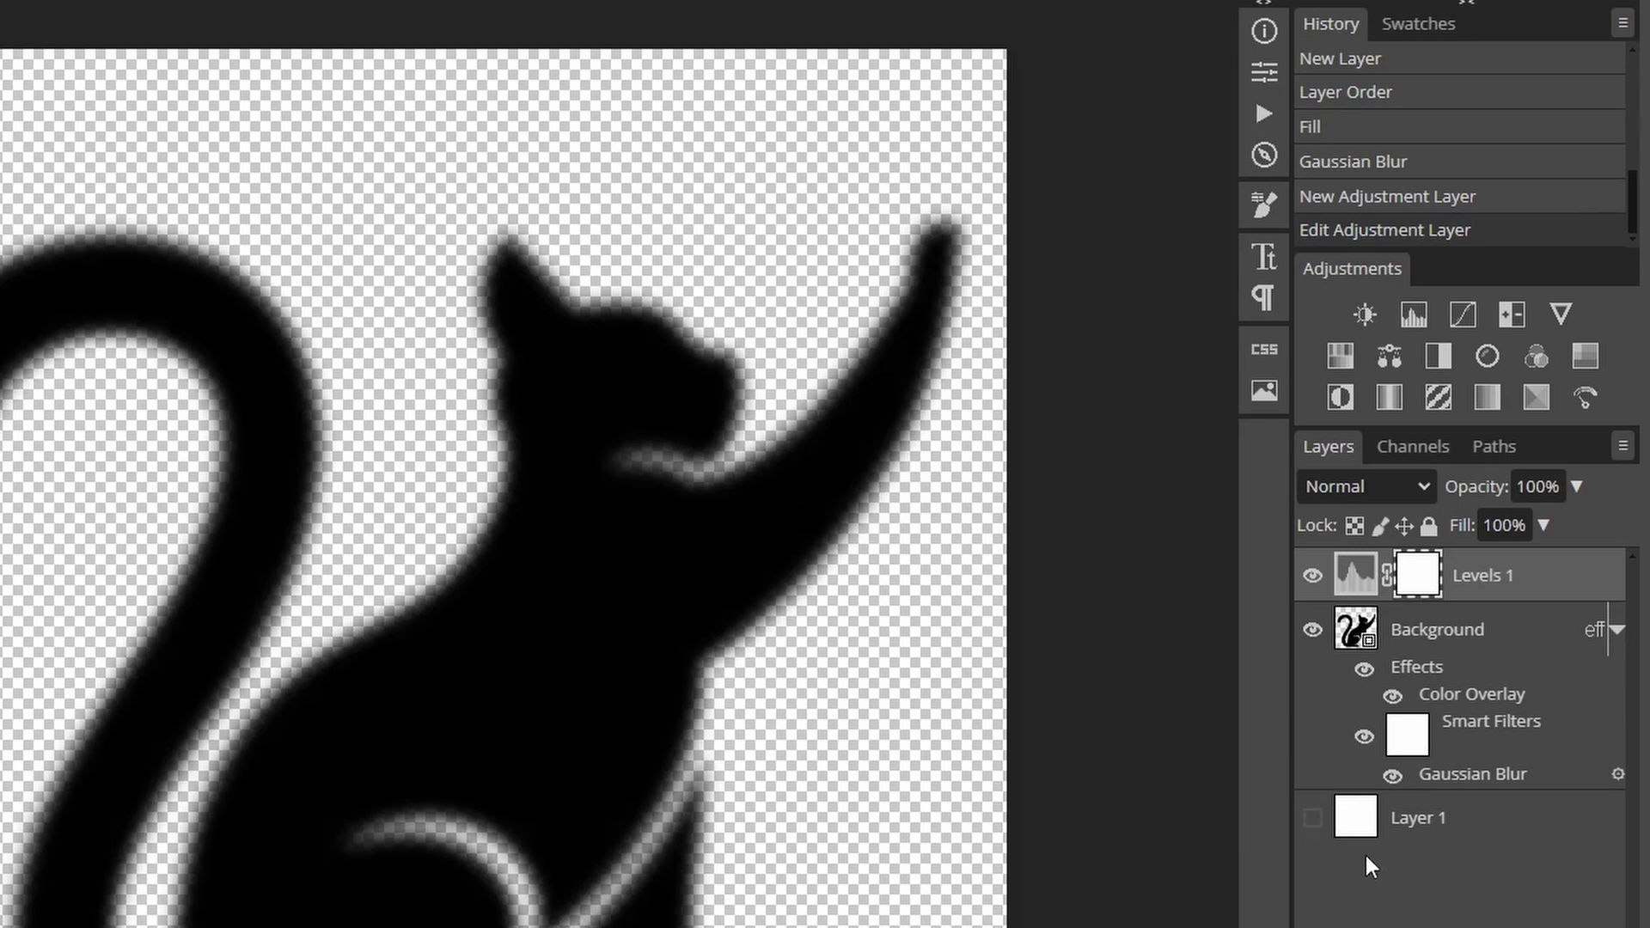
{"action": "left_click", "coordinate": [1312, 818]}
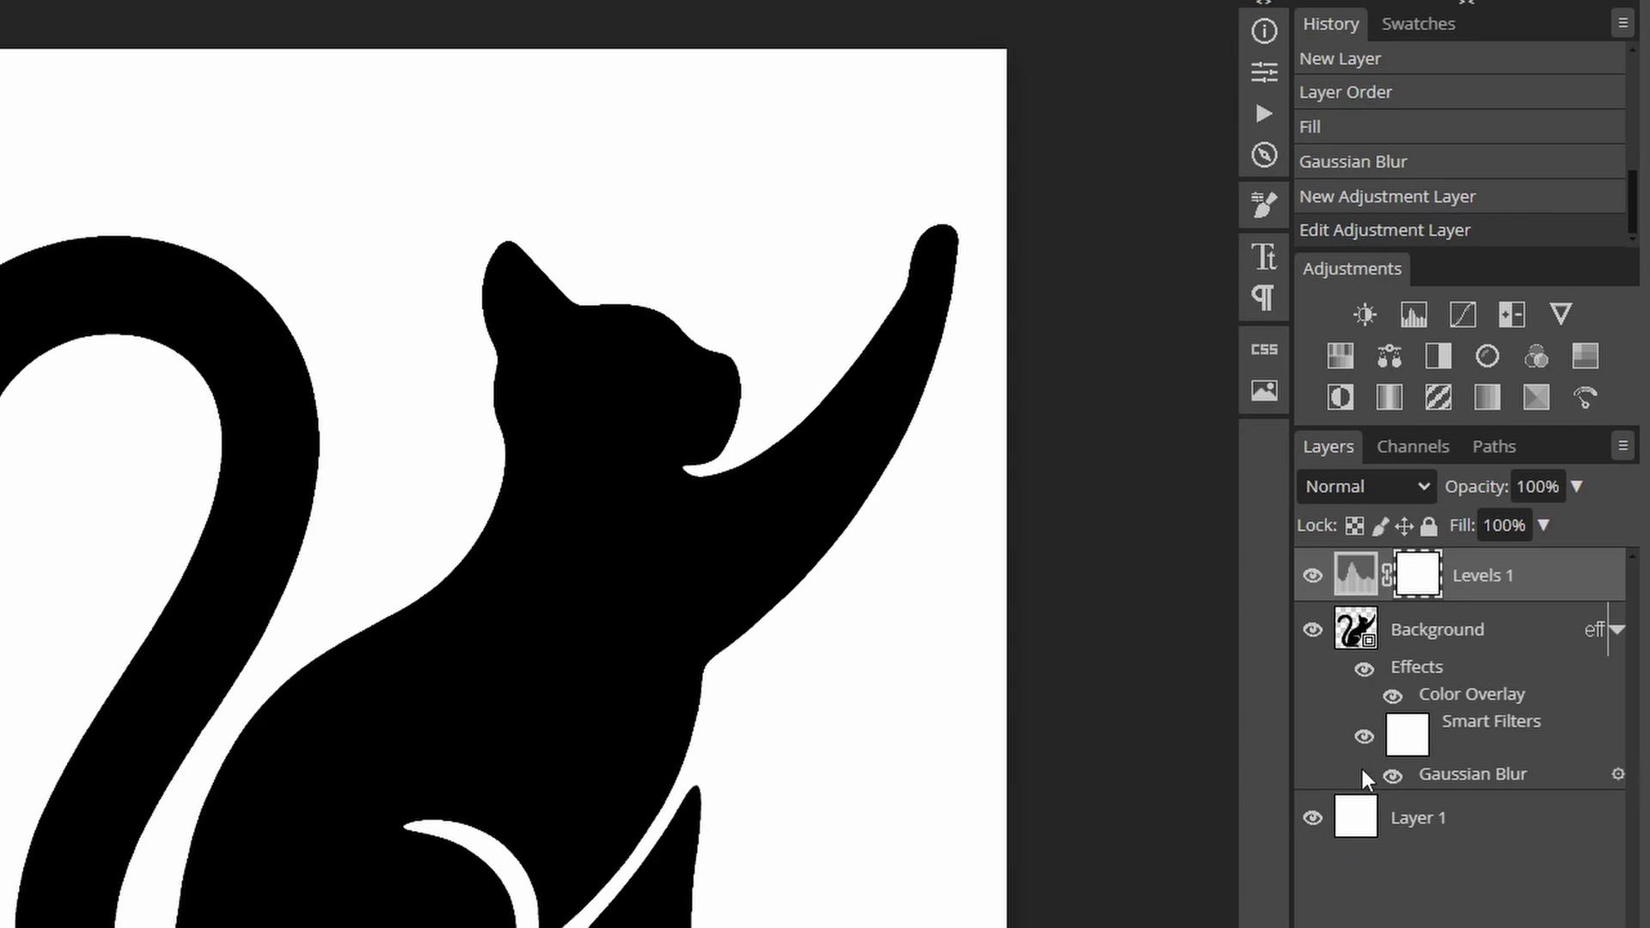
{"action": "left_click", "coordinate": [1355, 575]}
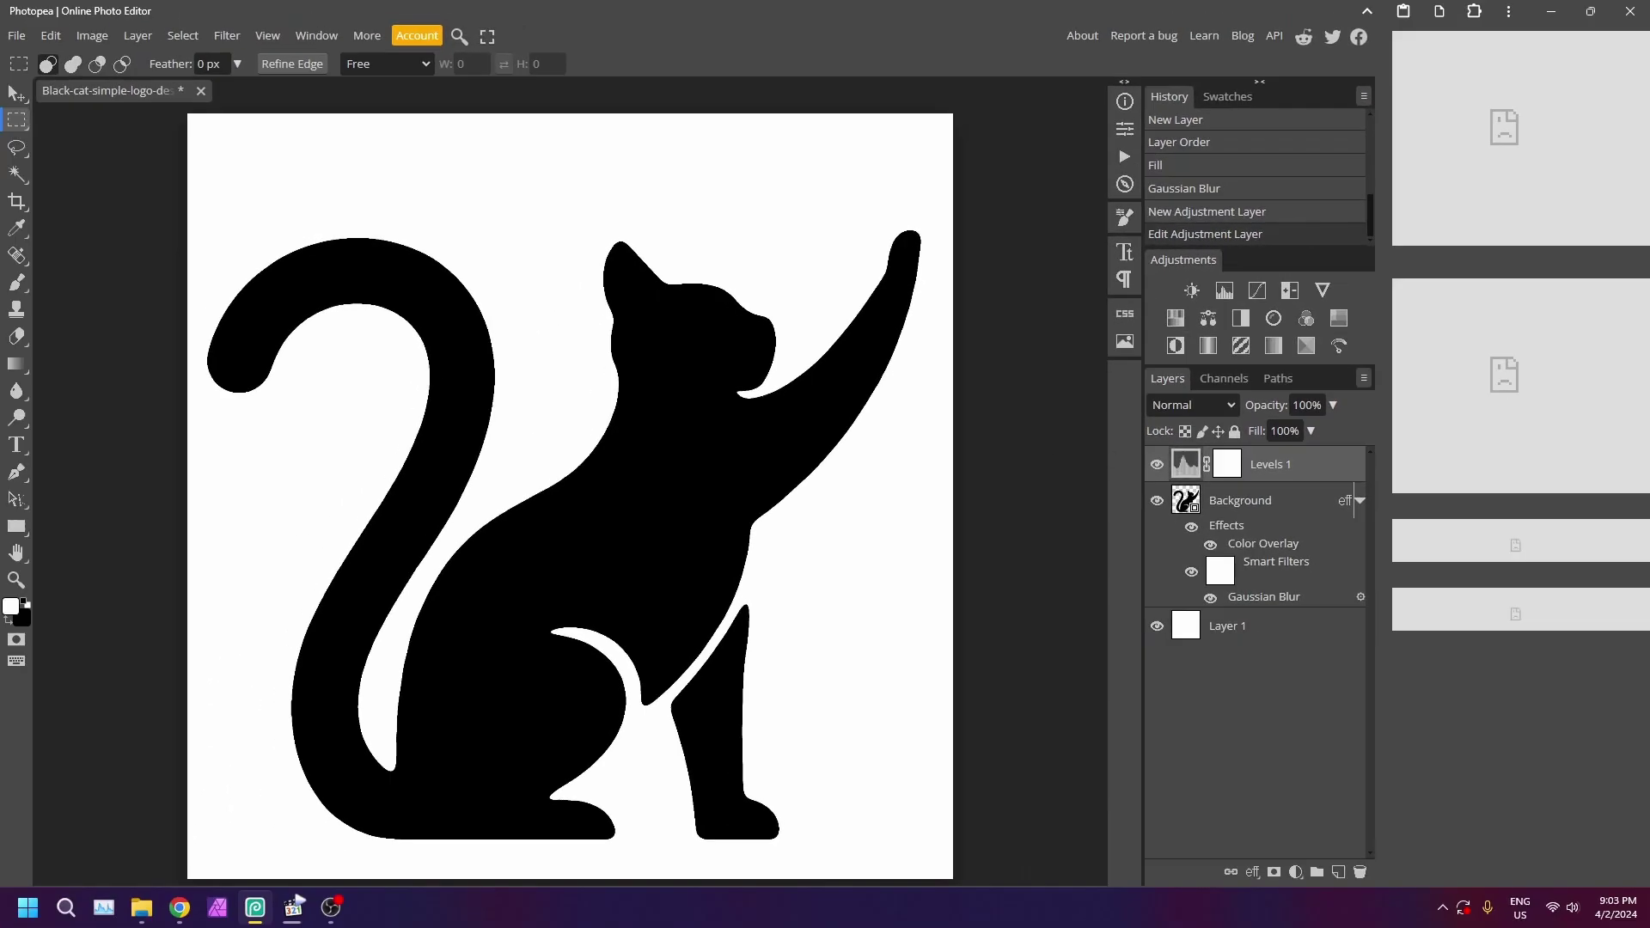
Copy the whole canvas merged and paste it as a new Layer 2 at the top.
{"action": "left_click", "coordinate": [183, 35]}
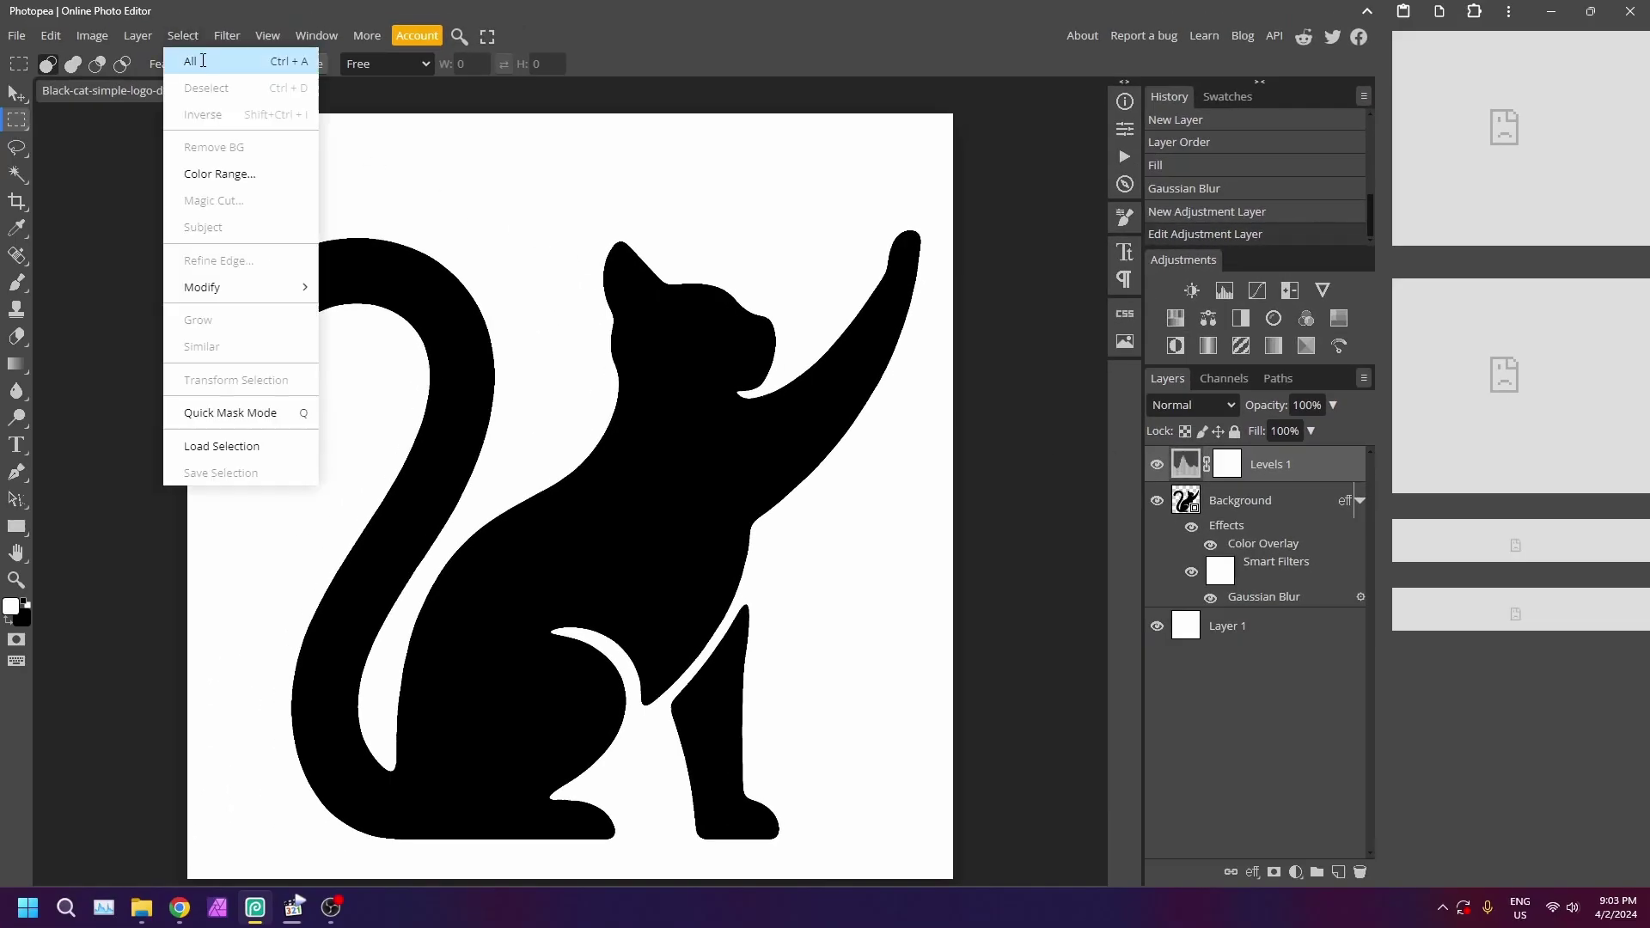
{"action": "left_click", "coordinate": [201, 62]}
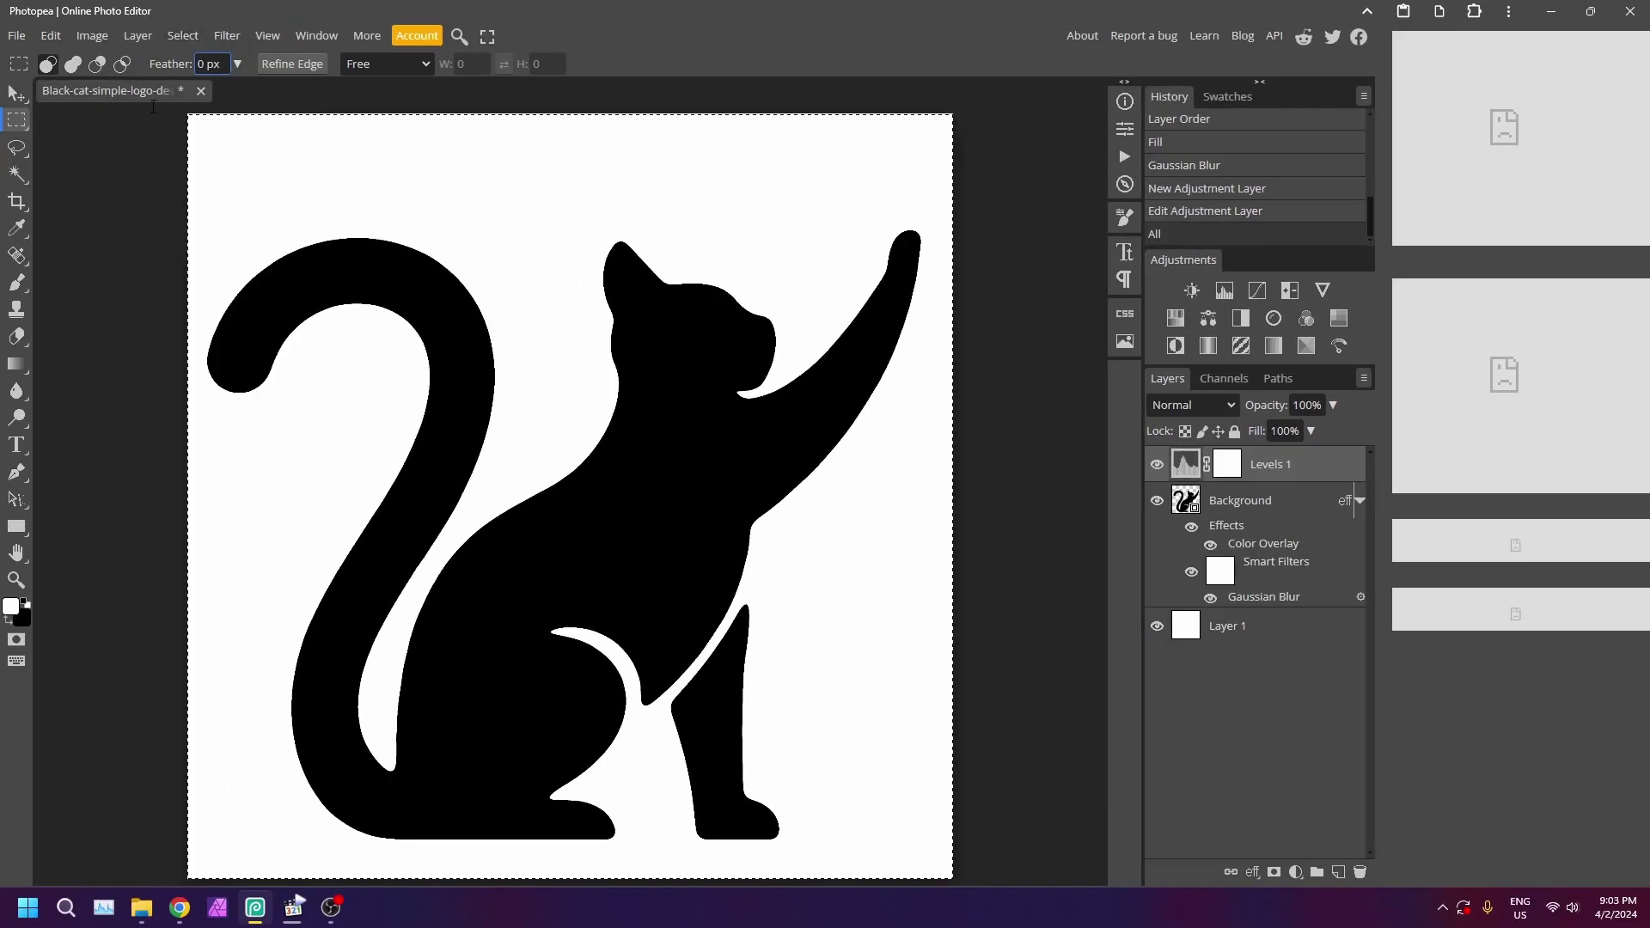
{"action": "left_click", "coordinate": [51, 38]}
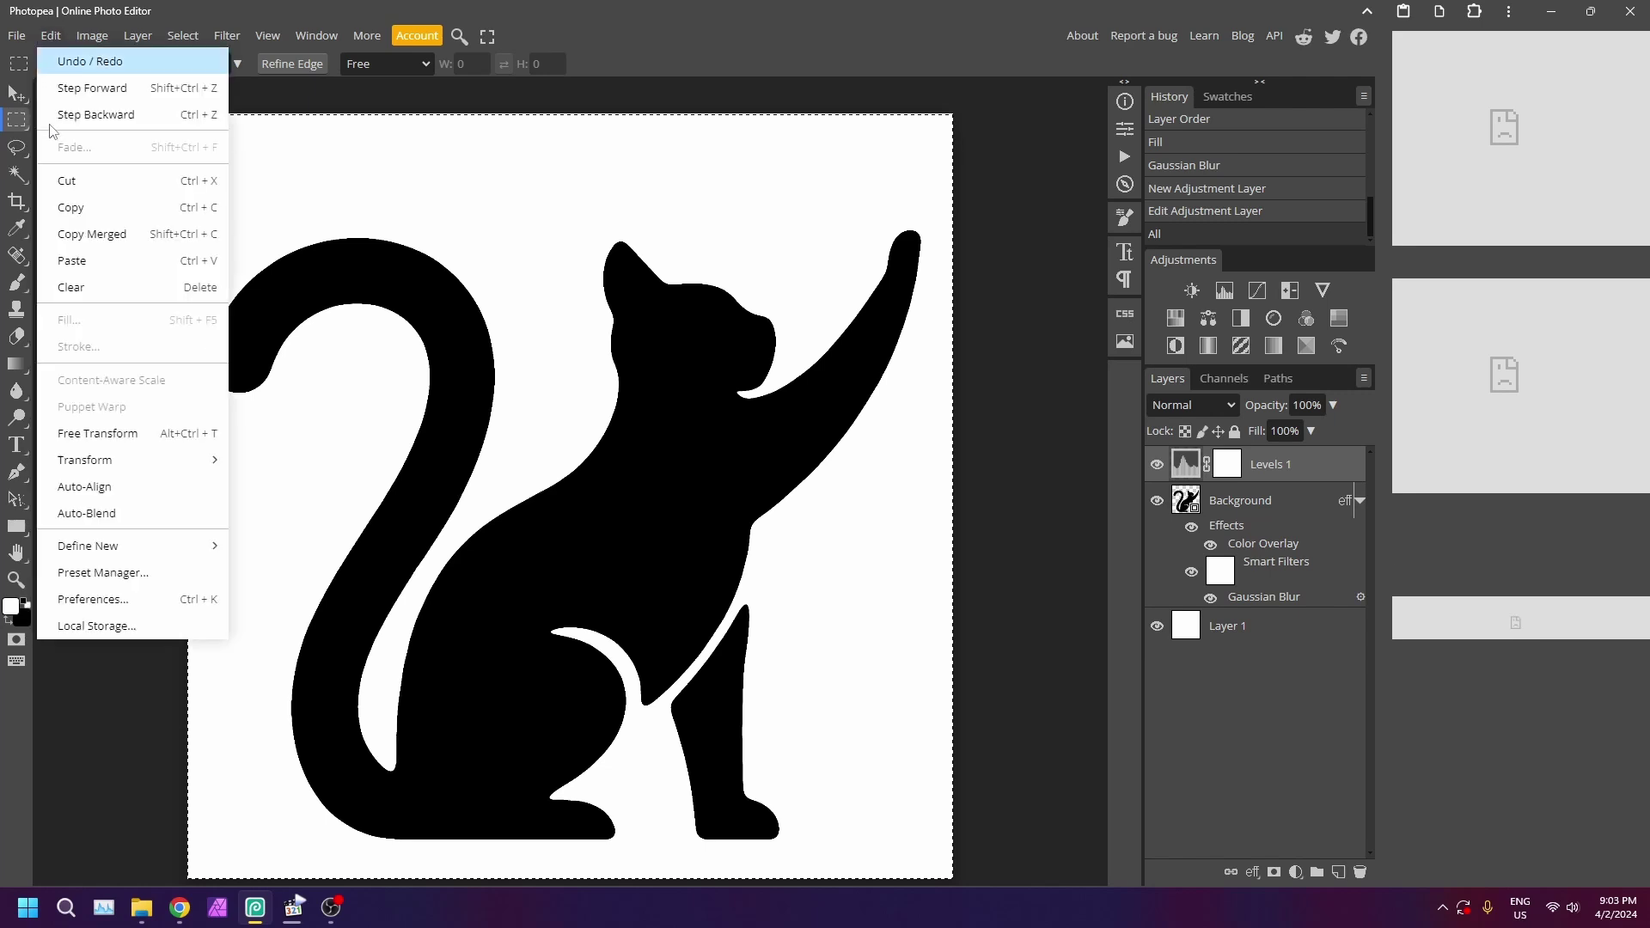
{"action": "left_click", "coordinate": [73, 234]}
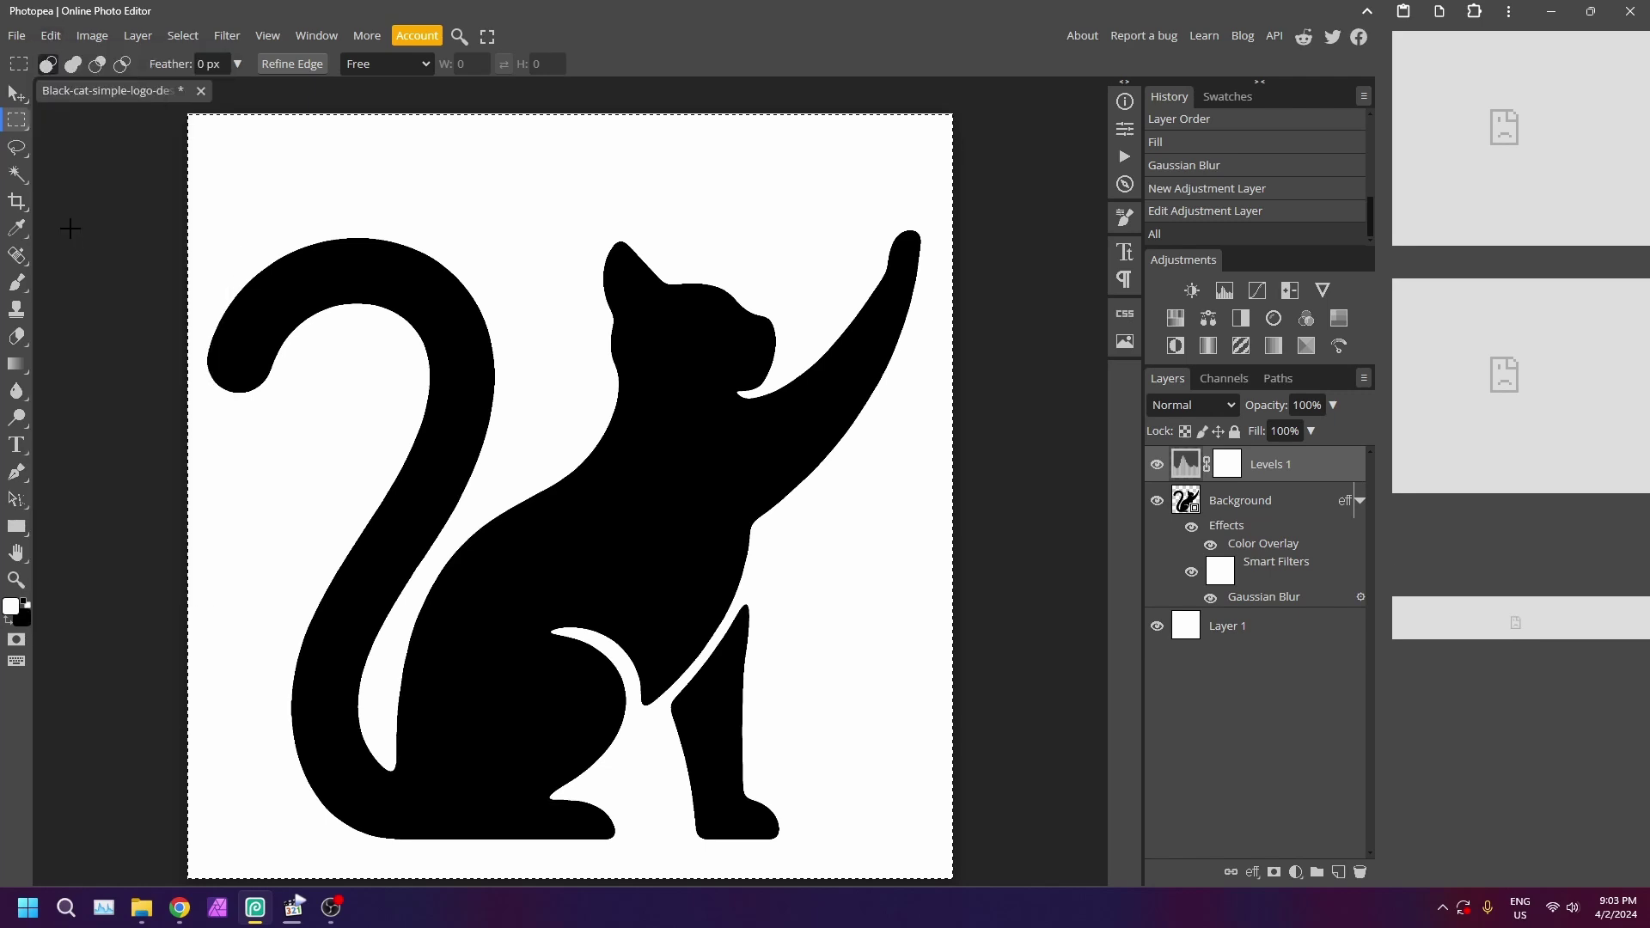
{"action": "left_click", "coordinate": [50, 36]}
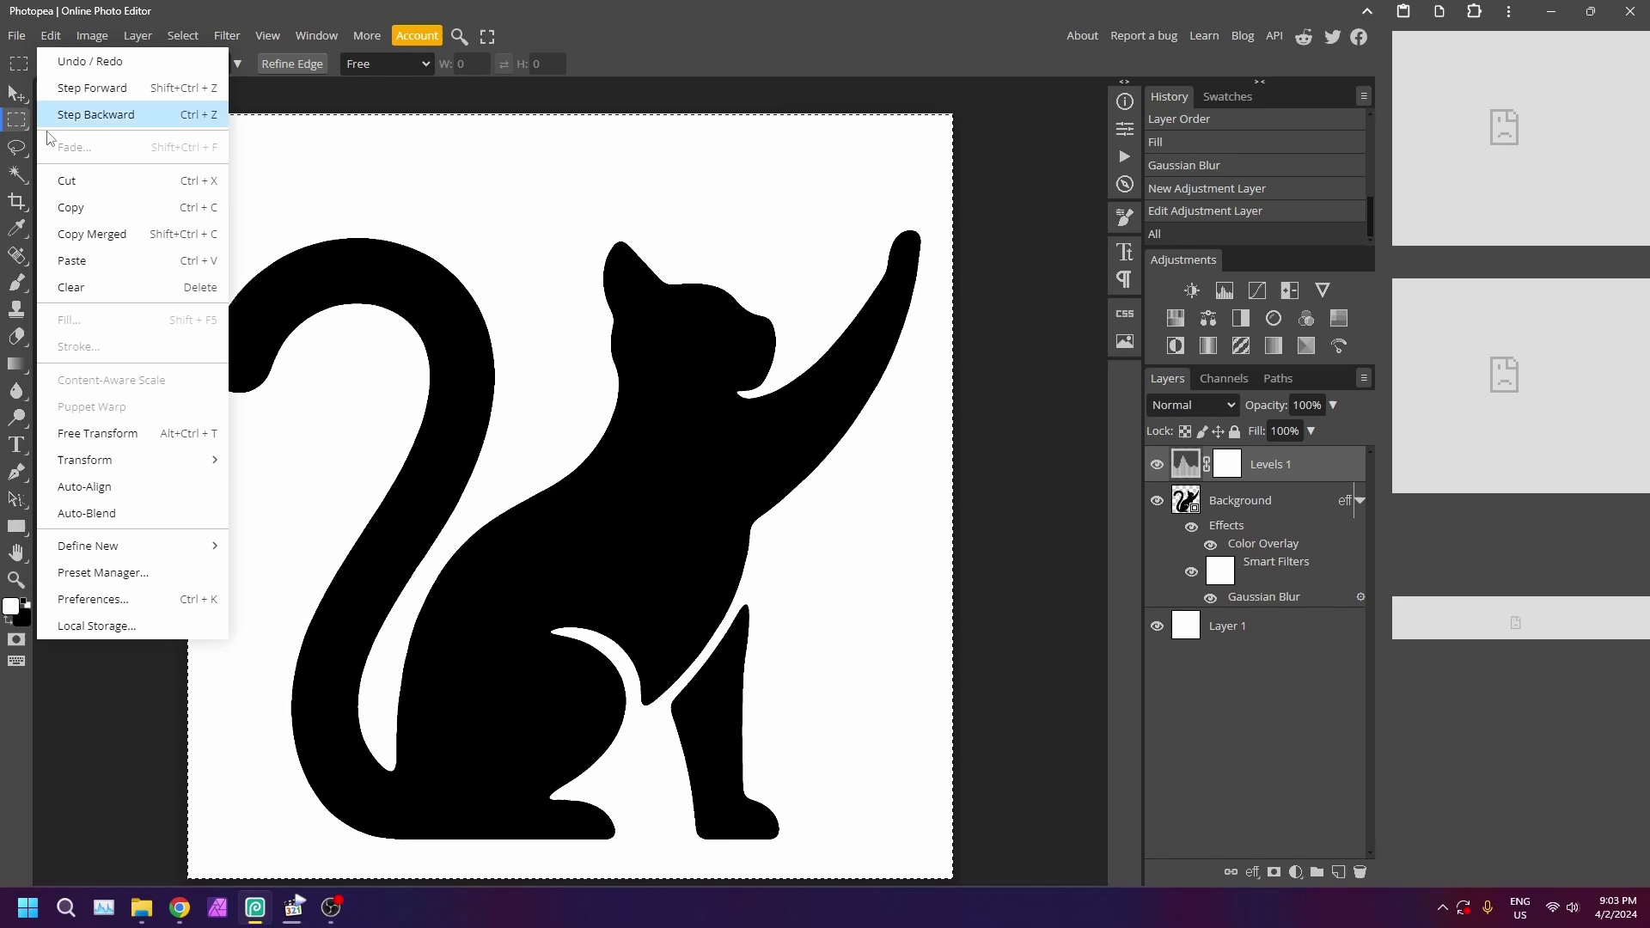
{"action": "left_click", "coordinate": [78, 261]}
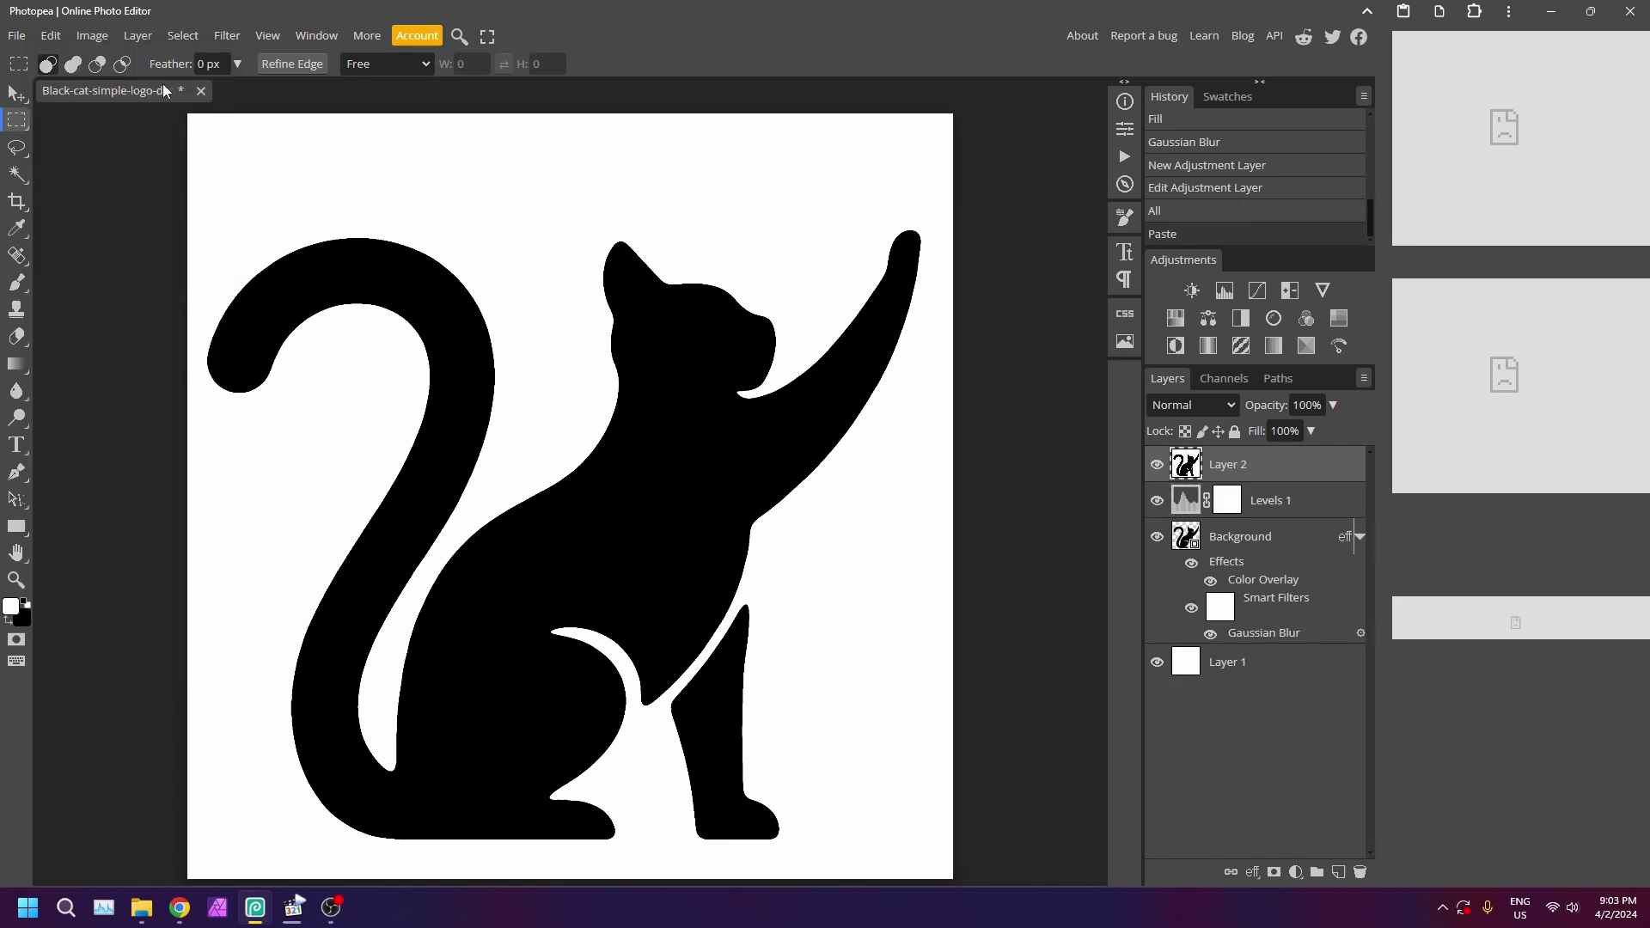
{"action": "left_click", "coordinate": [182, 38]}
Copy the full Layer 2 cat image, then clear the selection.
{"action": "left_click", "coordinate": [183, 56]}
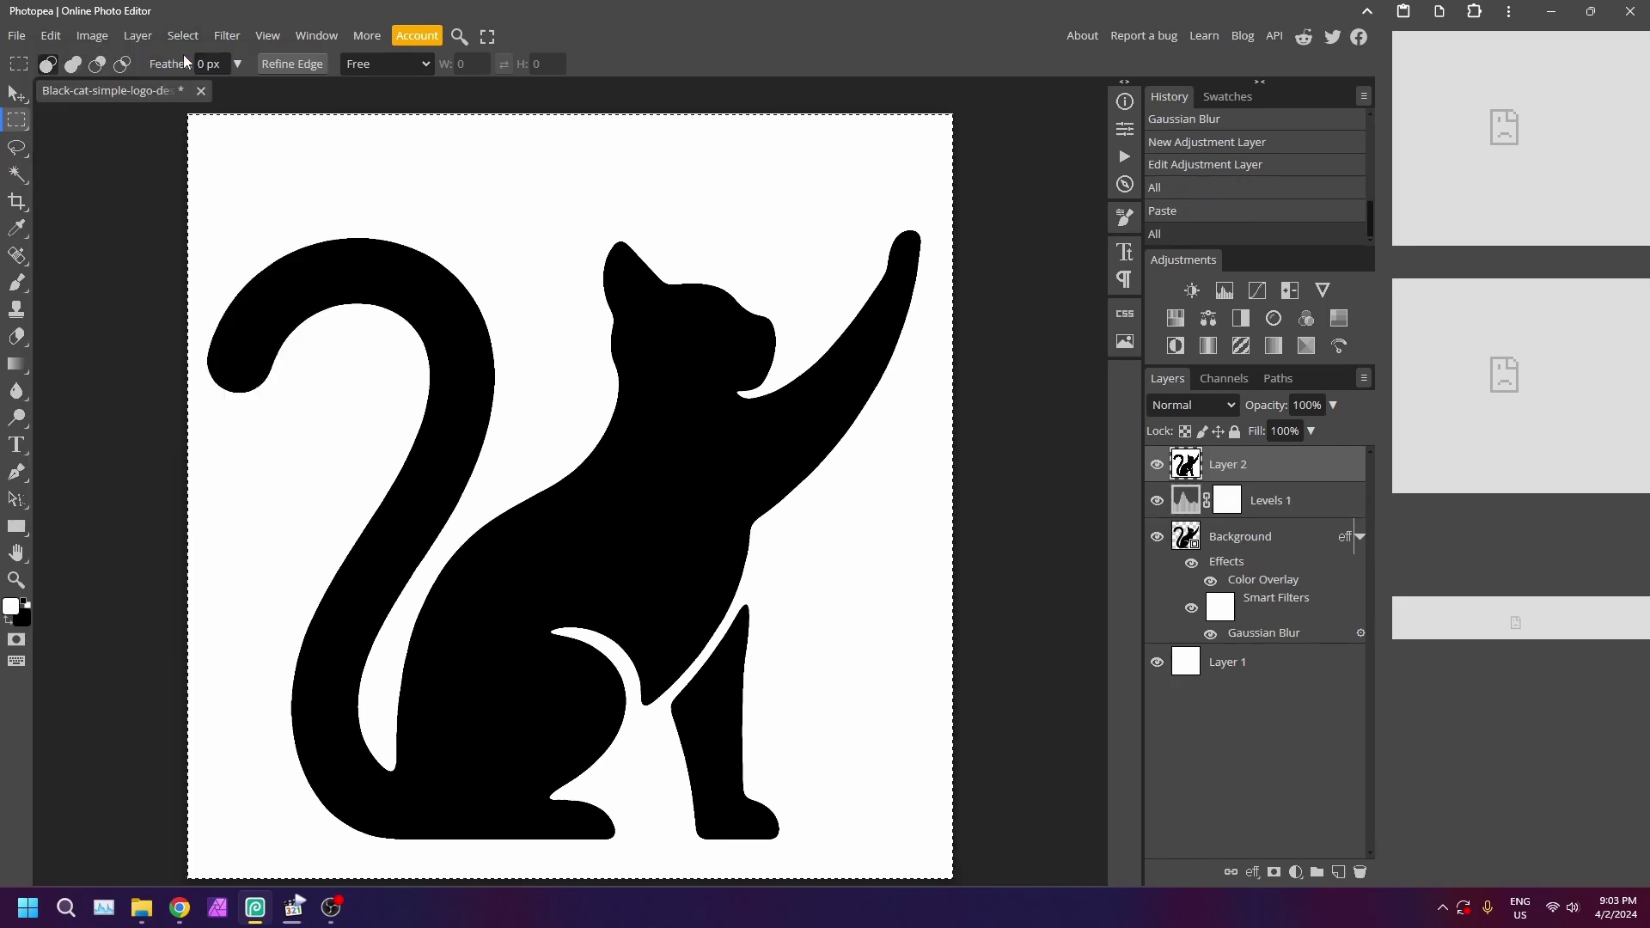
{"action": "left_click", "coordinate": [54, 37]}
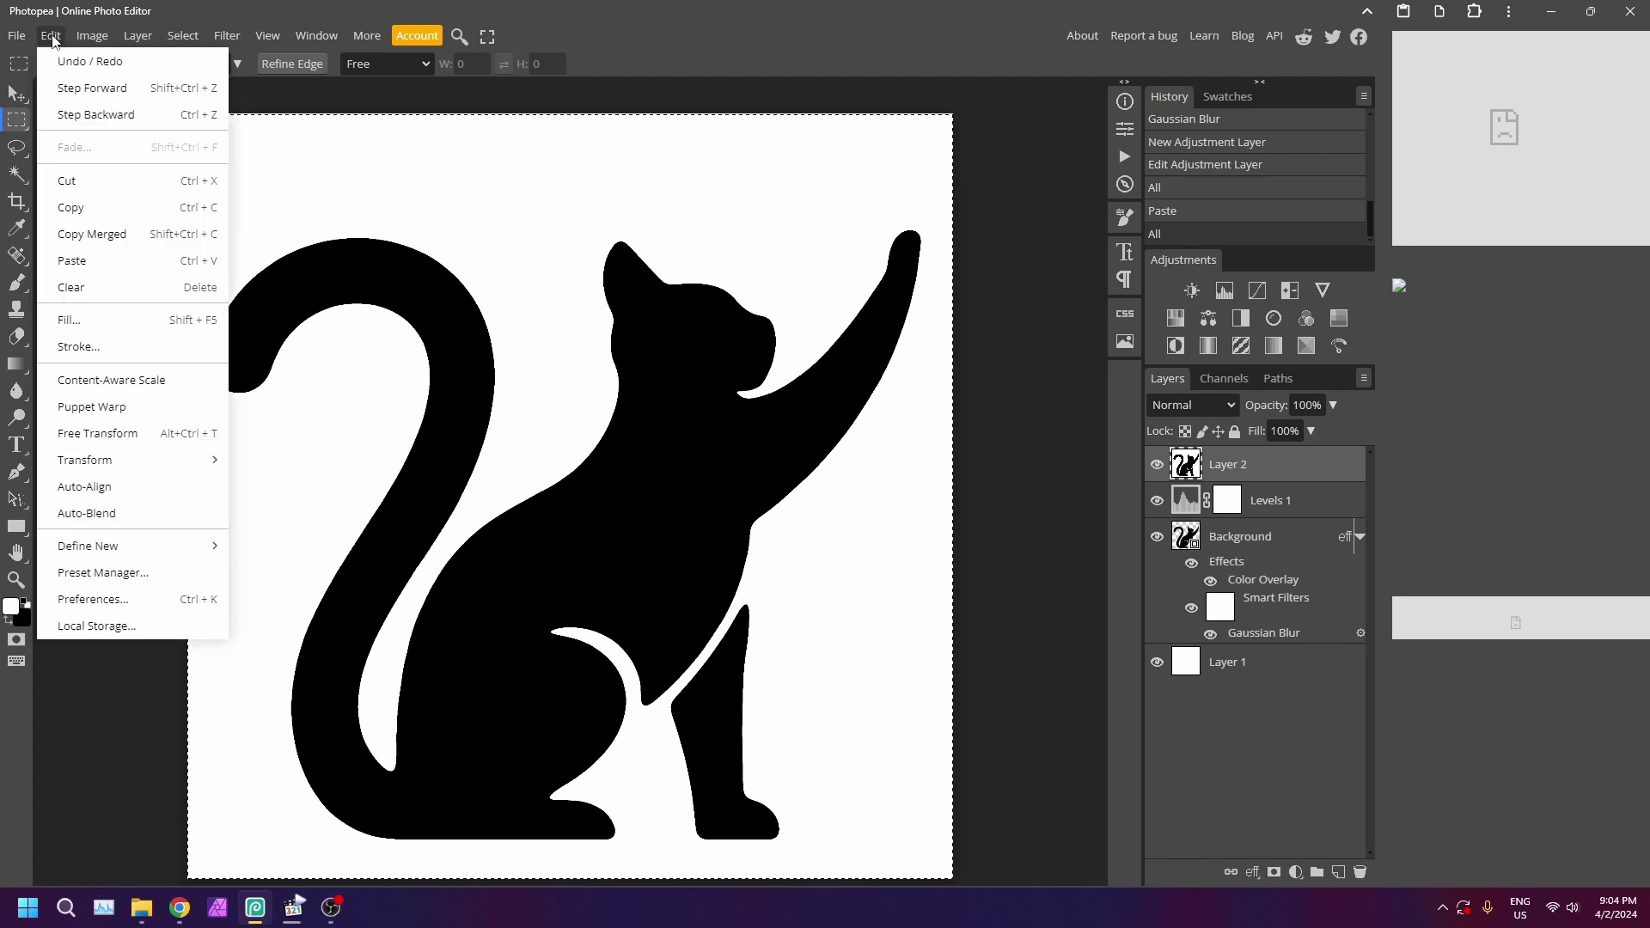
{"action": "left_click", "coordinate": [74, 209]}
{"action": "key", "text": "ctrl+d"}
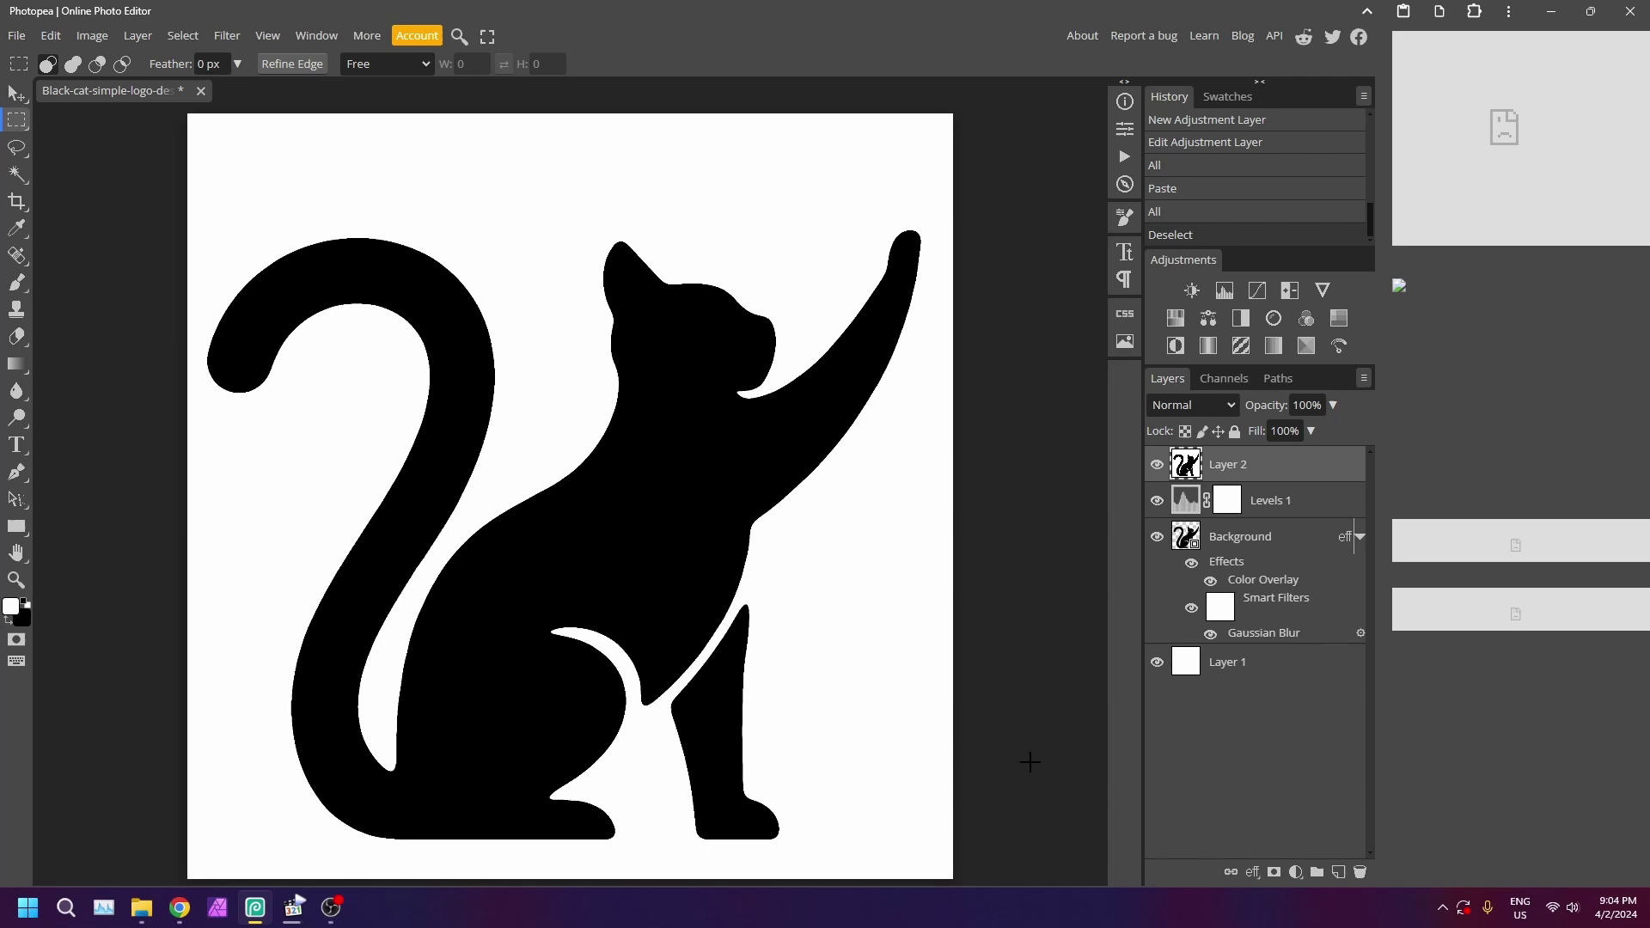
Add a raster mask to Layer 2 and paste the cat image into it.
{"action": "left_click", "coordinate": [1274, 872]}
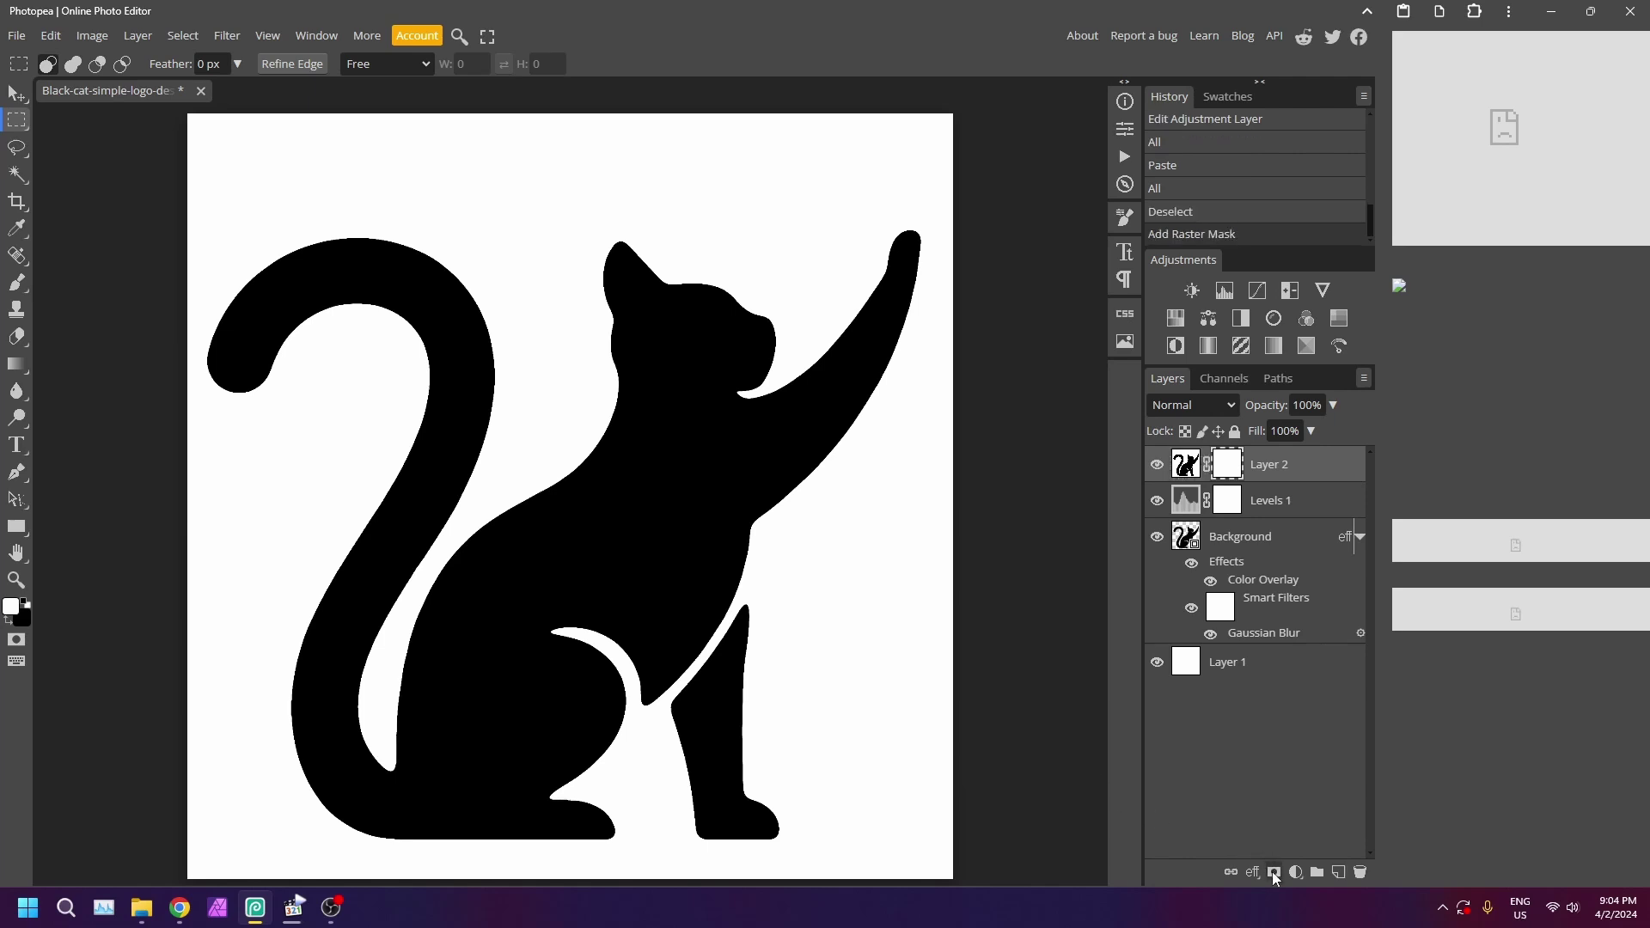
{"action": "left_click", "coordinate": [1230, 467], "text": "alt"}
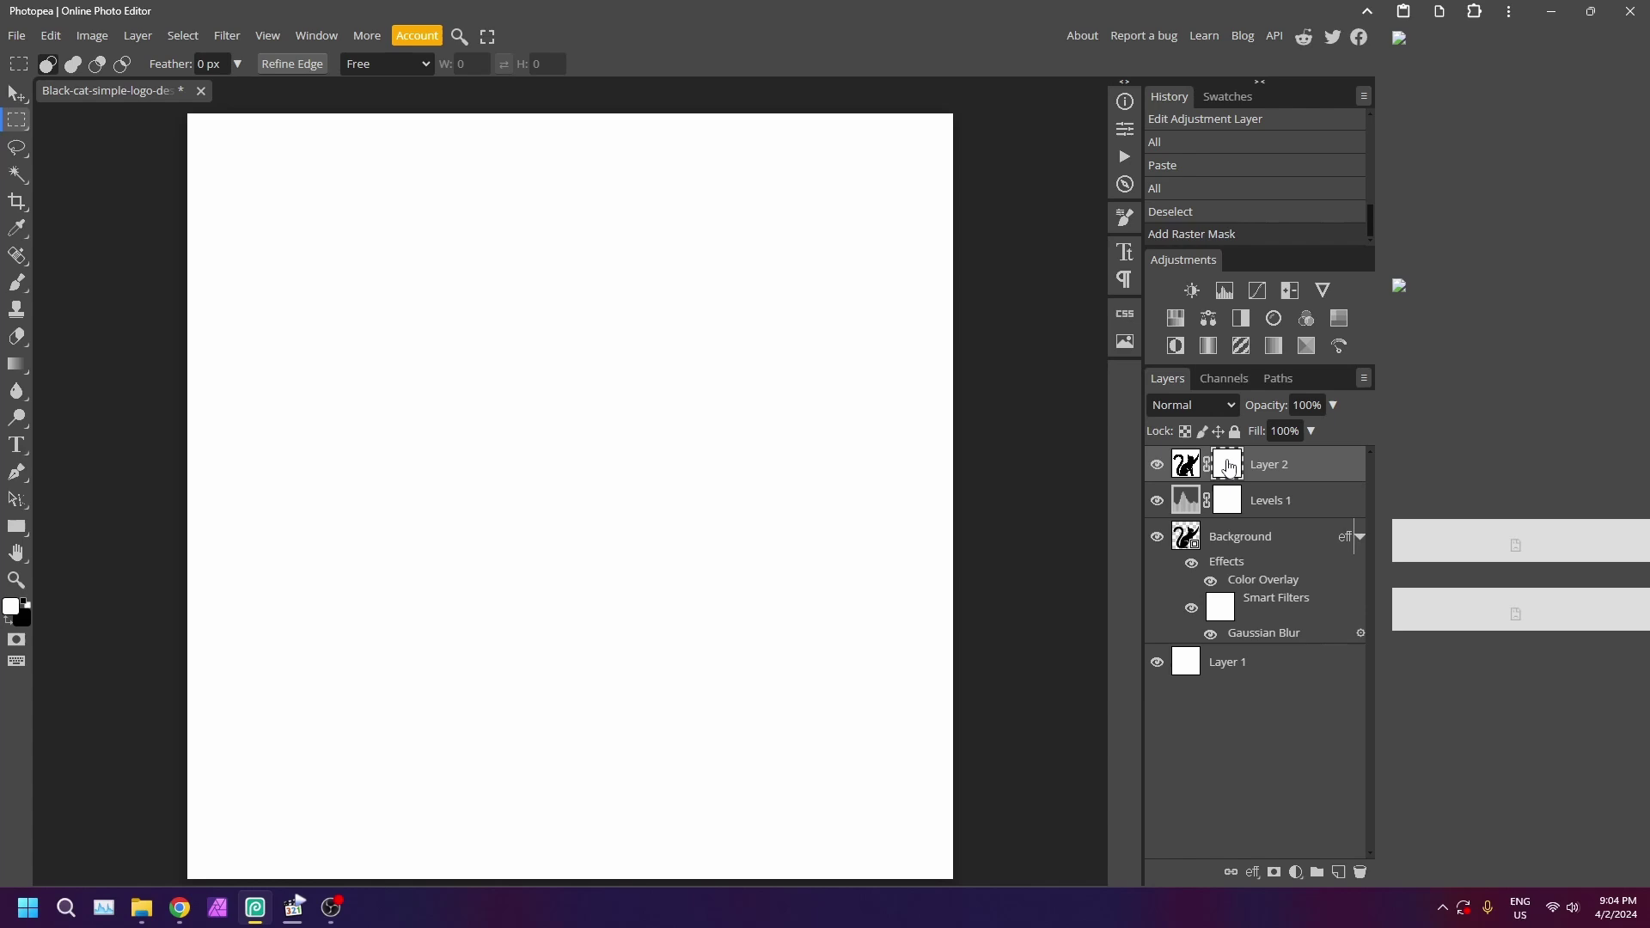
{"action": "left_click", "coordinate": [49, 36]}
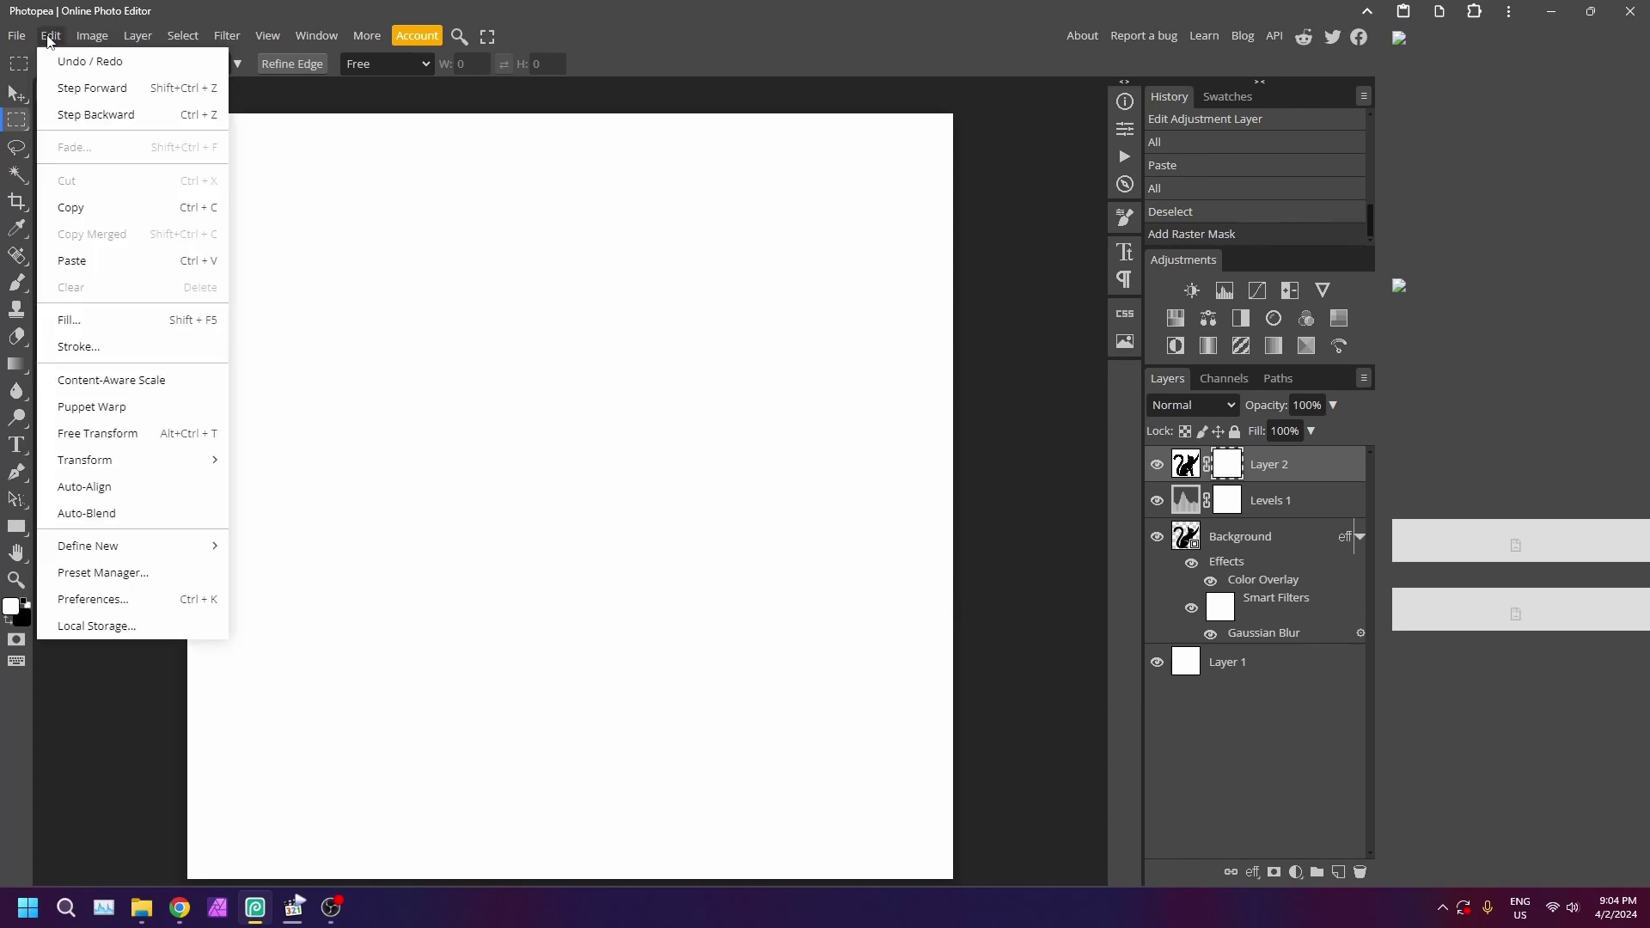
{"action": "left_click", "coordinate": [94, 260]}
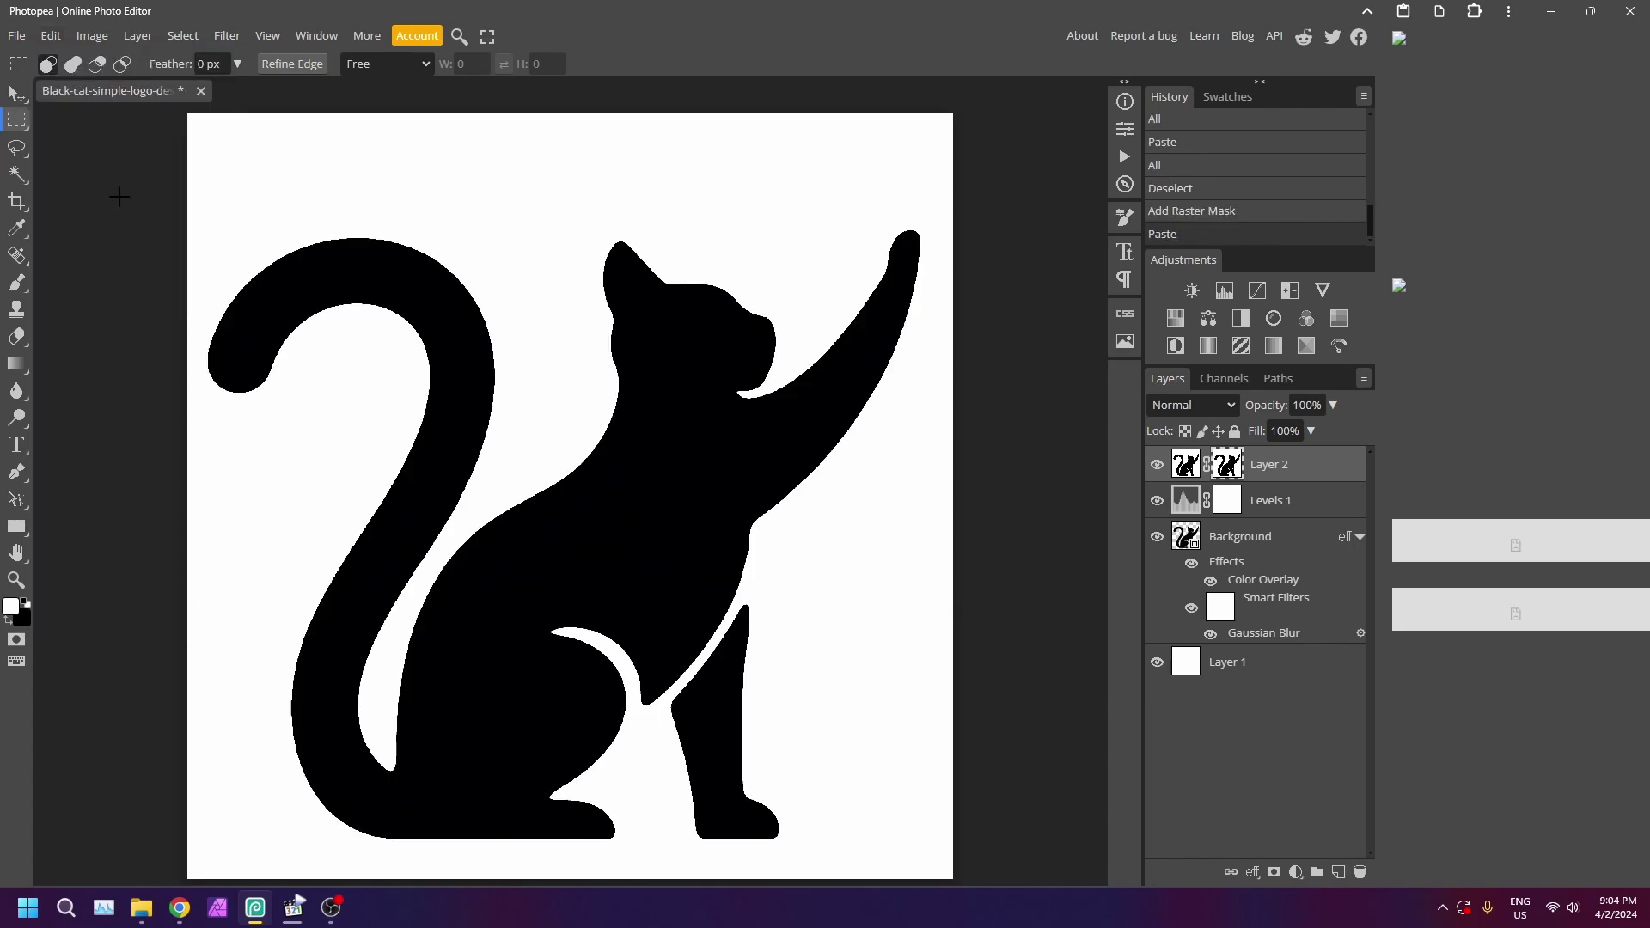
{"action": "left_click", "coordinate": [91, 39]}
{"action": "mouse_move", "coordinate": [176, 94]}
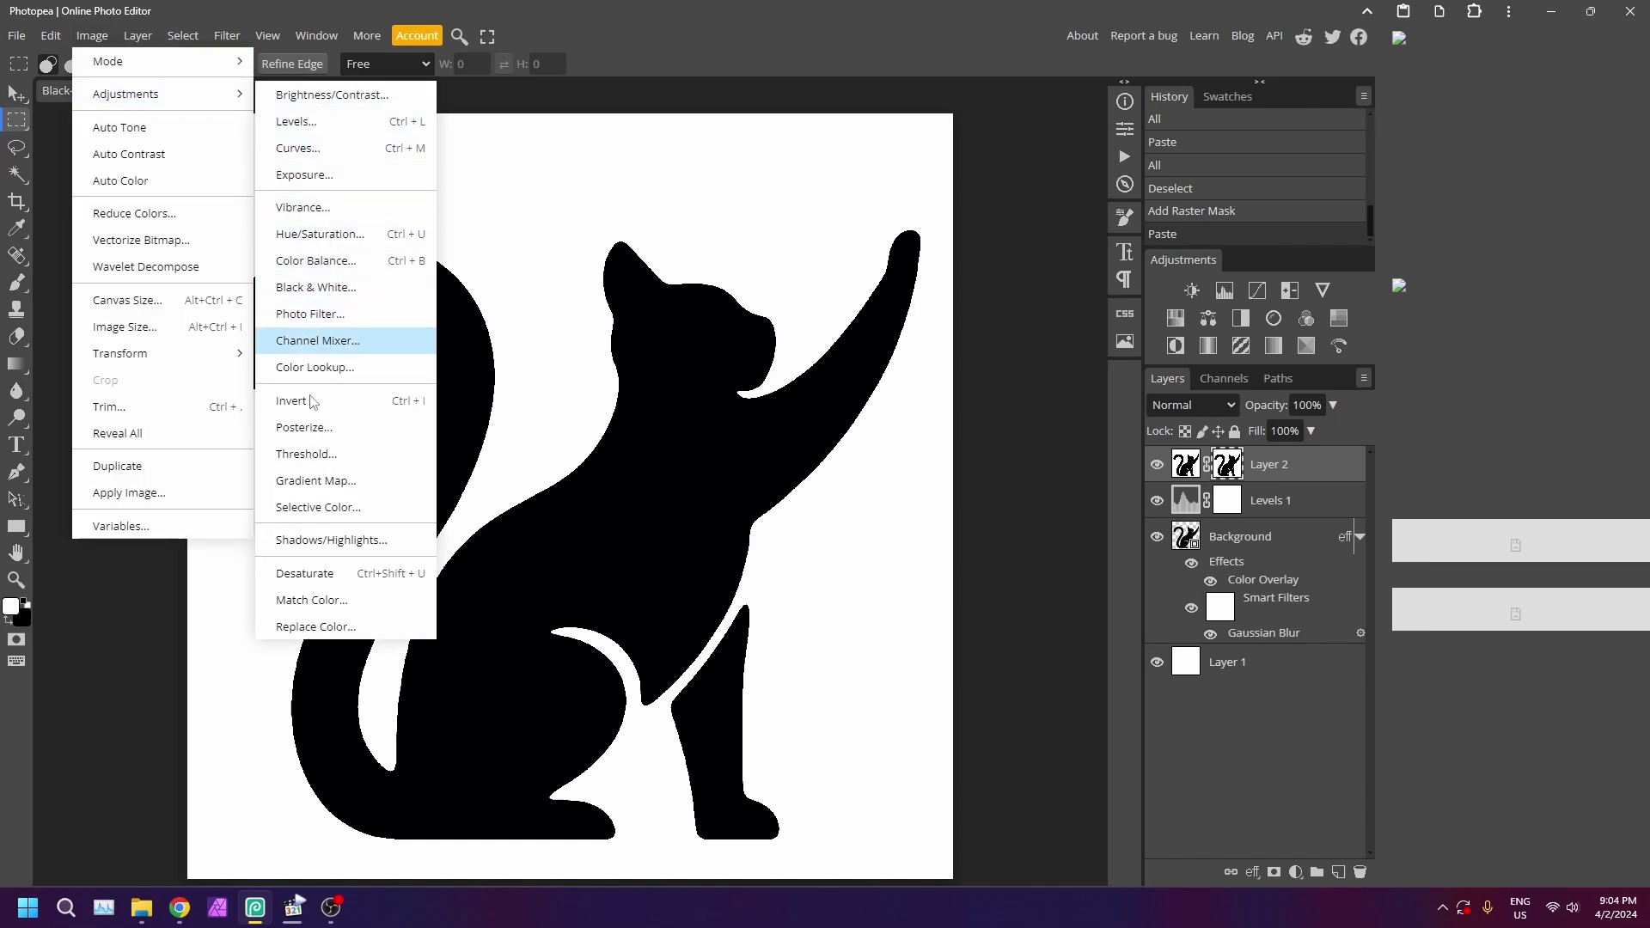
Invert Layer 2's mask and hide Levels 1, Background and Layer 1.
{"action": "left_click", "coordinate": [376, 404]}
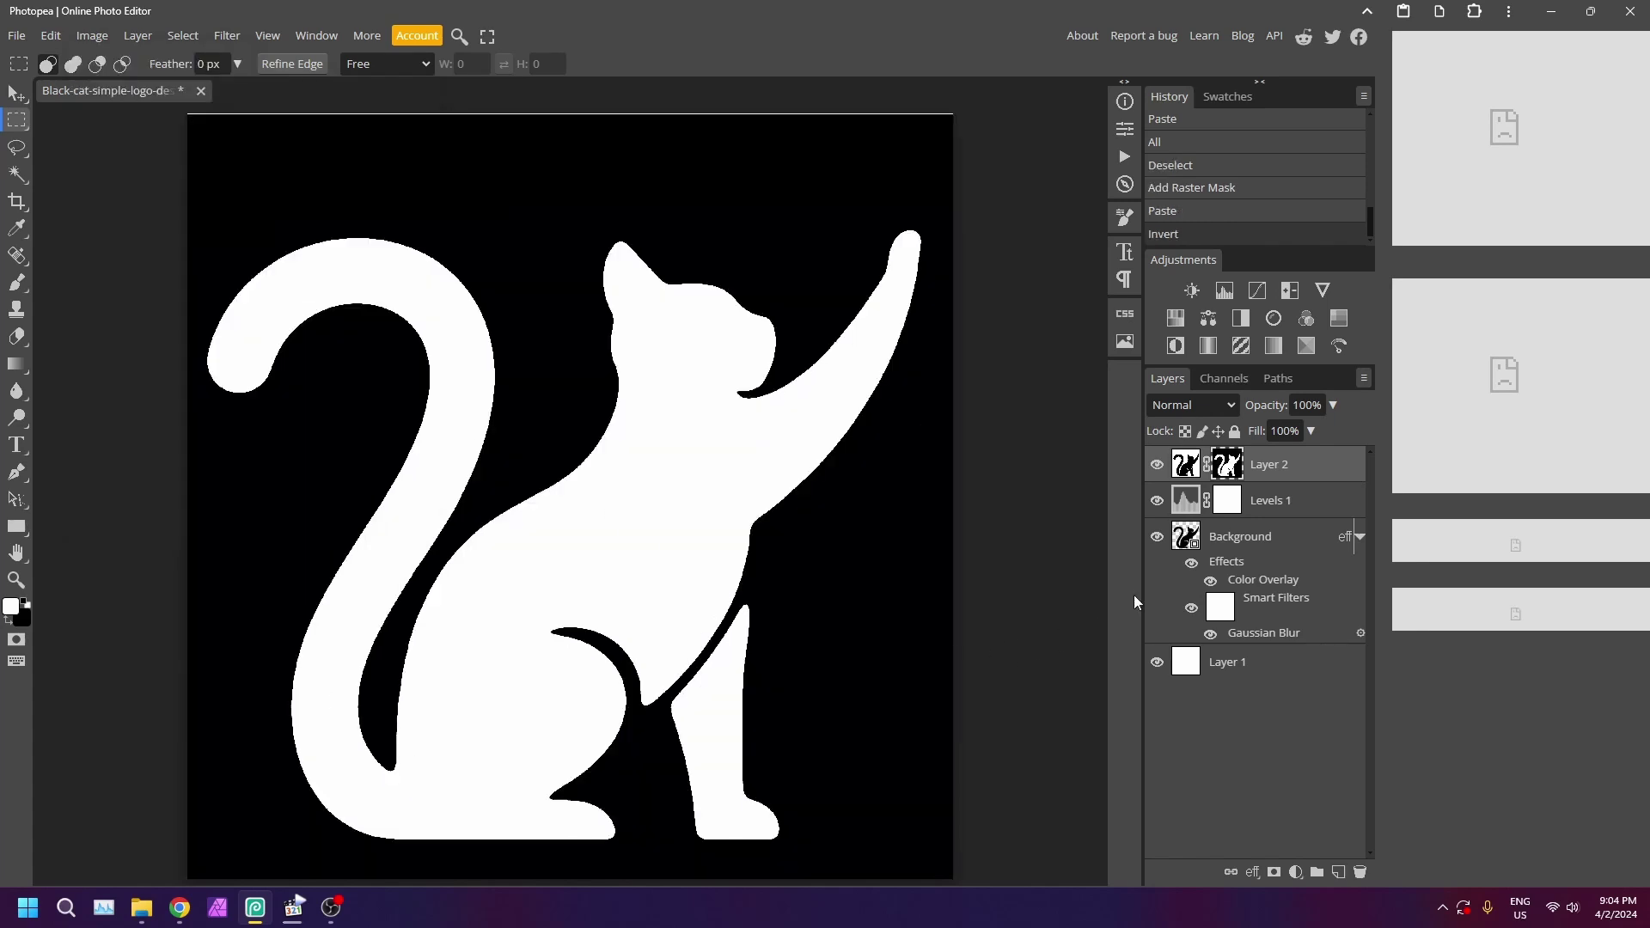
{"action": "left_click", "coordinate": [1186, 465]}
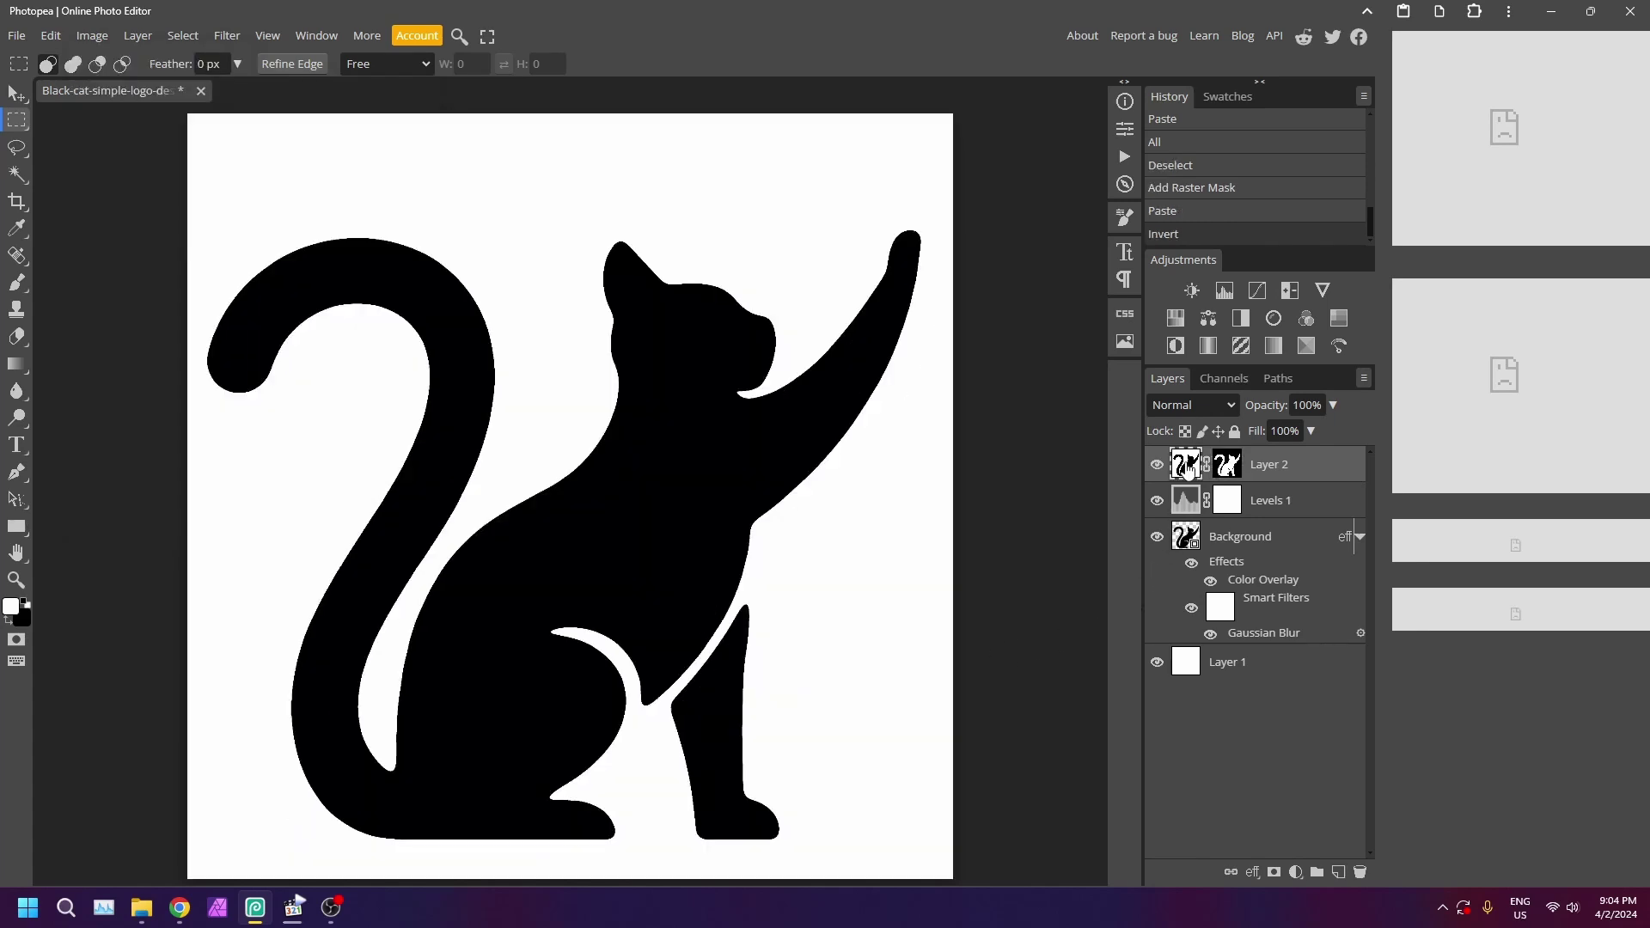
{"action": "left_click", "coordinate": [1158, 502]}
{"action": "left_click", "coordinate": [1158, 537]}
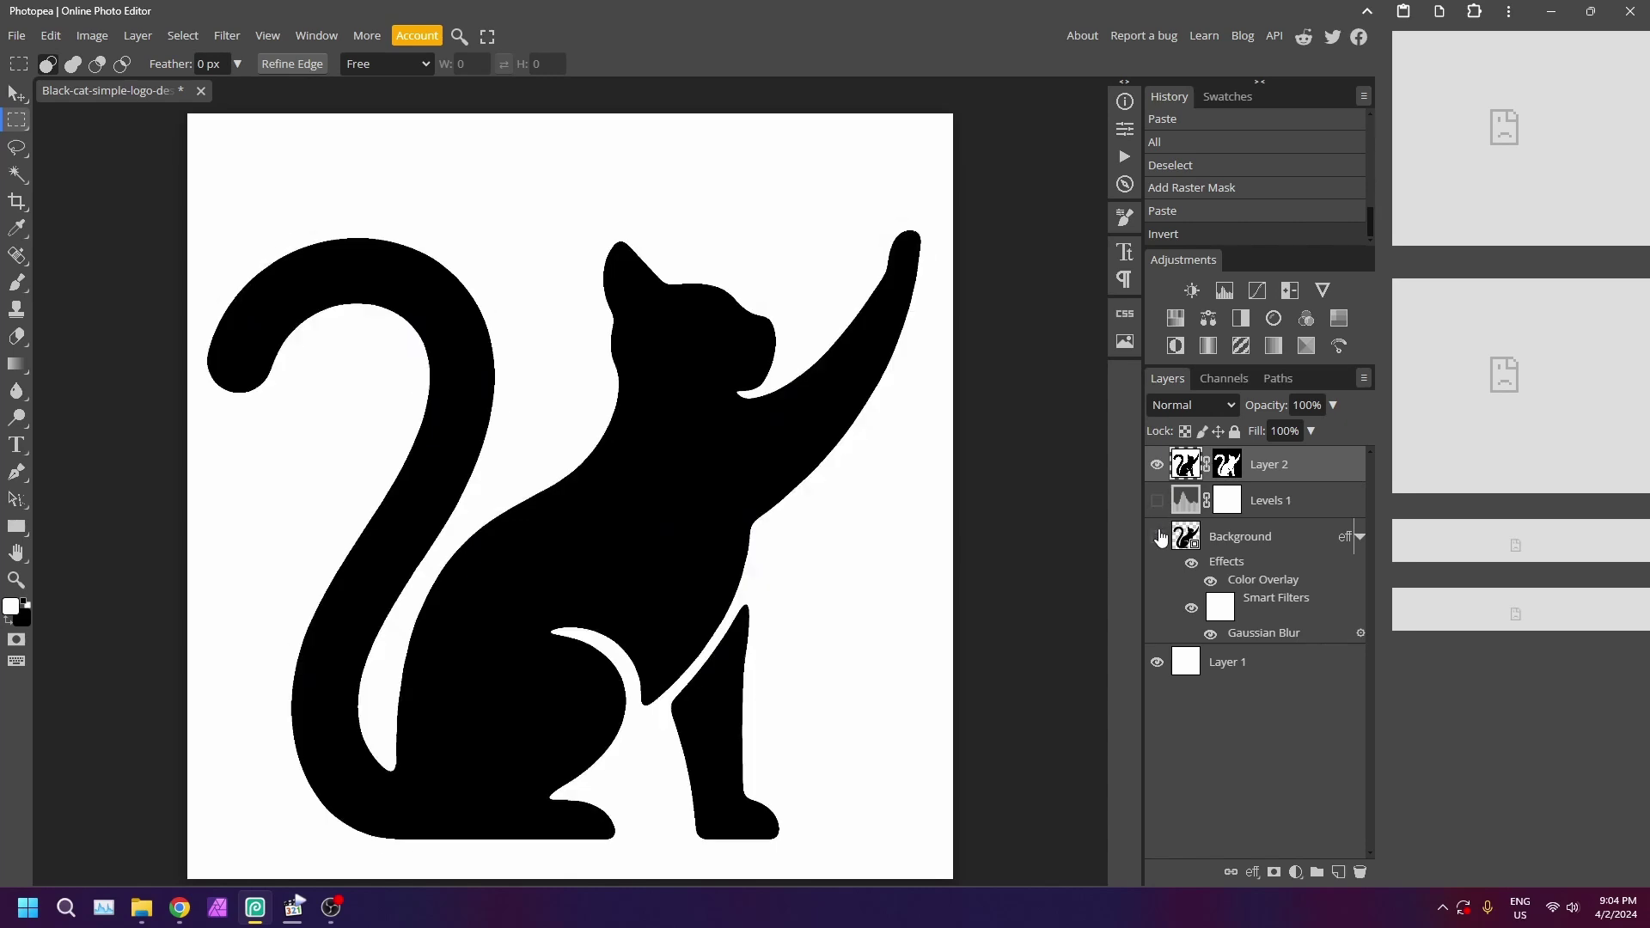
{"action": "left_click", "coordinate": [1158, 663]}
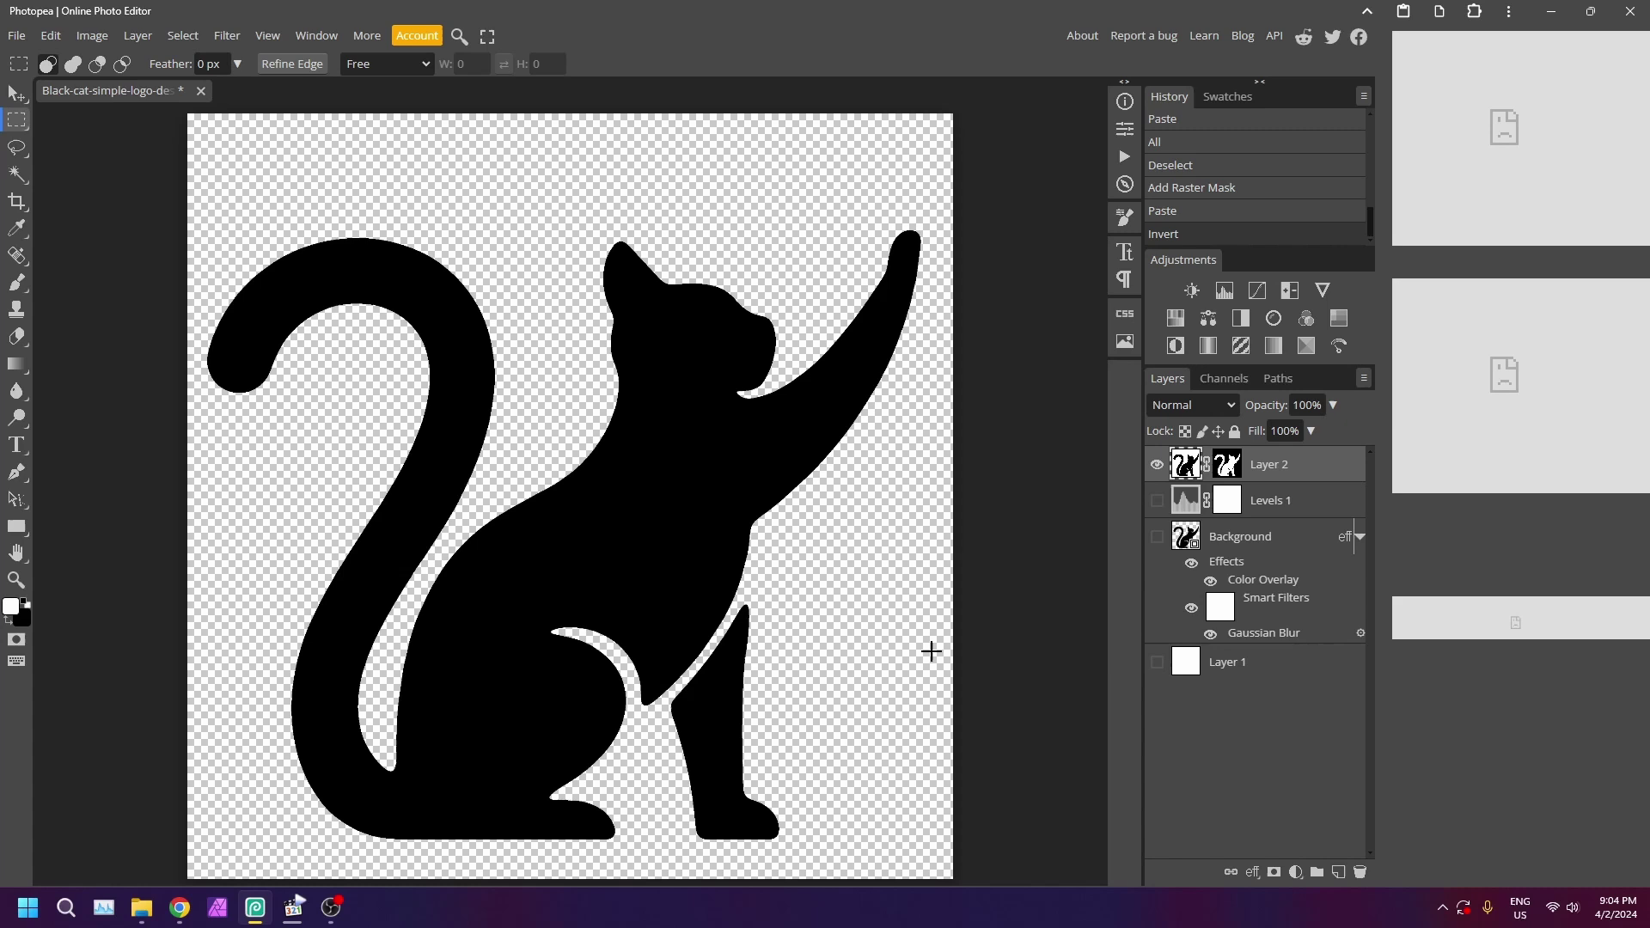
{"action": "left_click", "coordinate": [850, 576]}
Paste a merged copy of the transparent cat as Layer 3 and hide Layer 2.
{"action": "left_click", "coordinate": [184, 41]}
{"action": "left_click", "coordinate": [185, 59]}
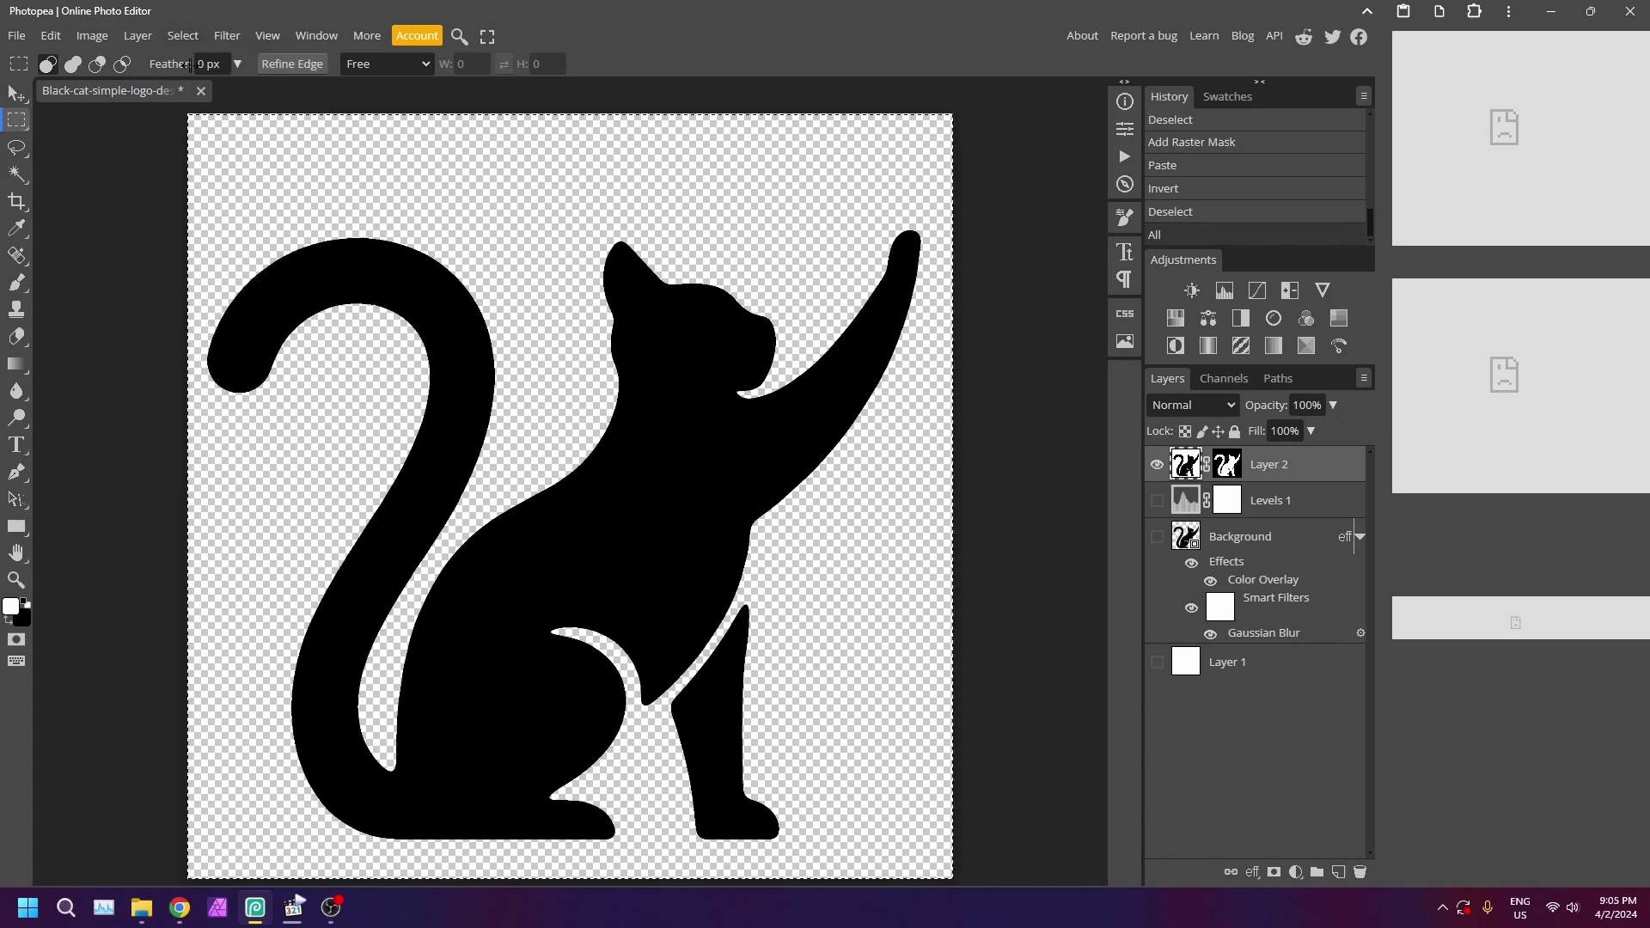
{"action": "left_click", "coordinate": [49, 36]}
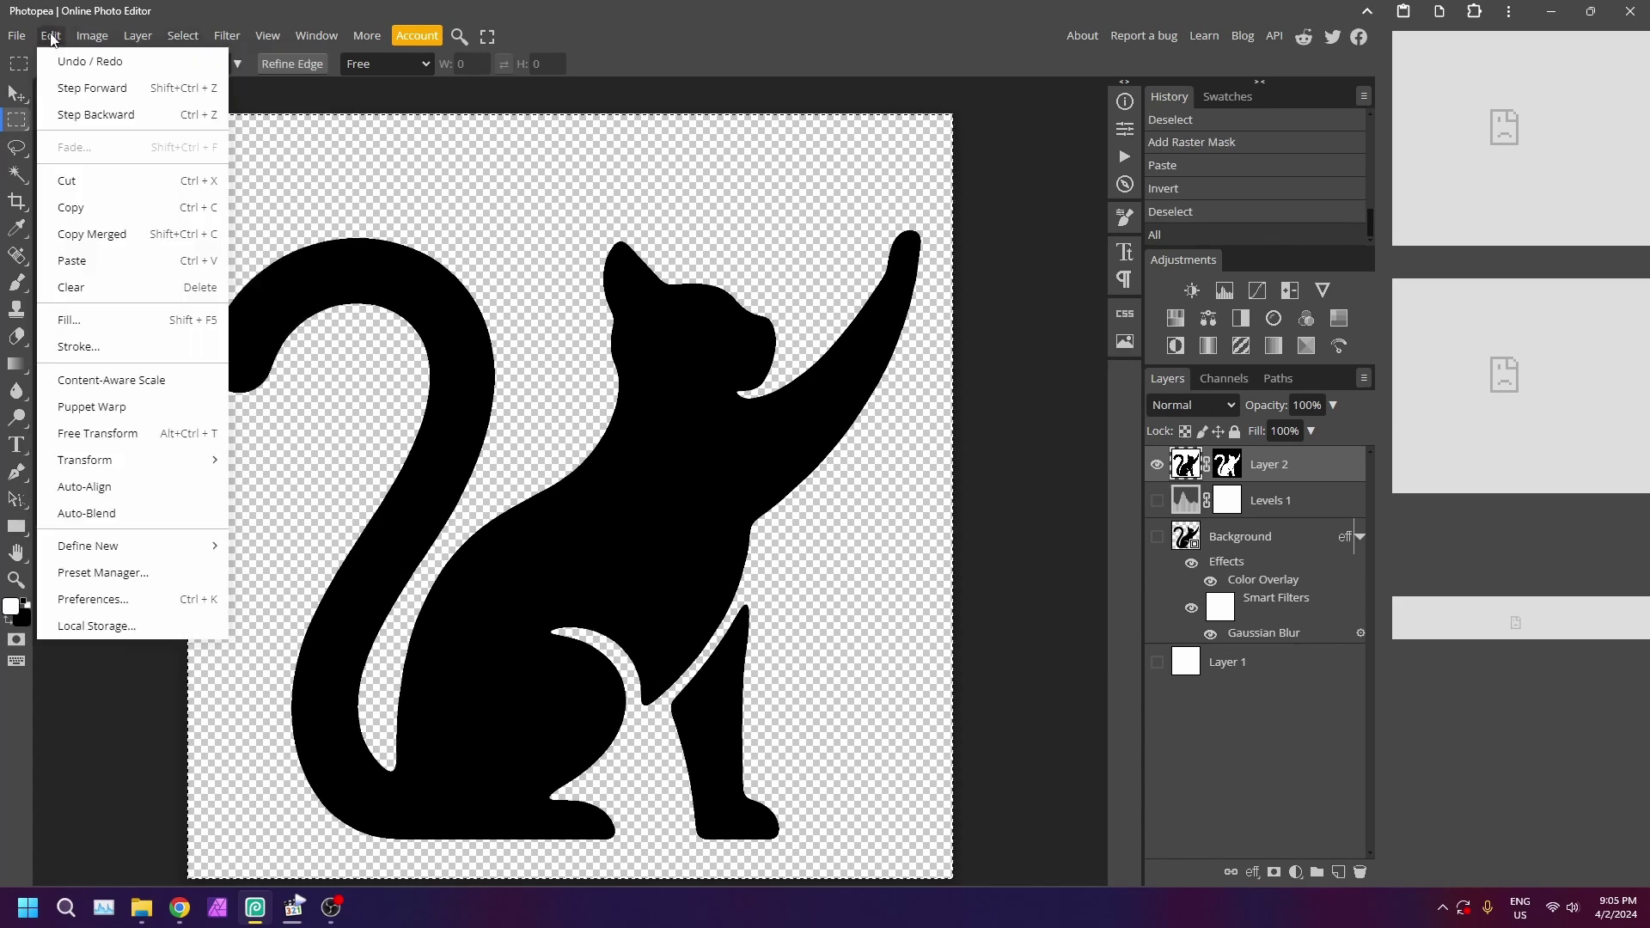
{"action": "left_click", "coordinate": [71, 232]}
{"action": "key", "text": "ctrl+d"}
{"action": "left_click", "coordinate": [49, 35]}
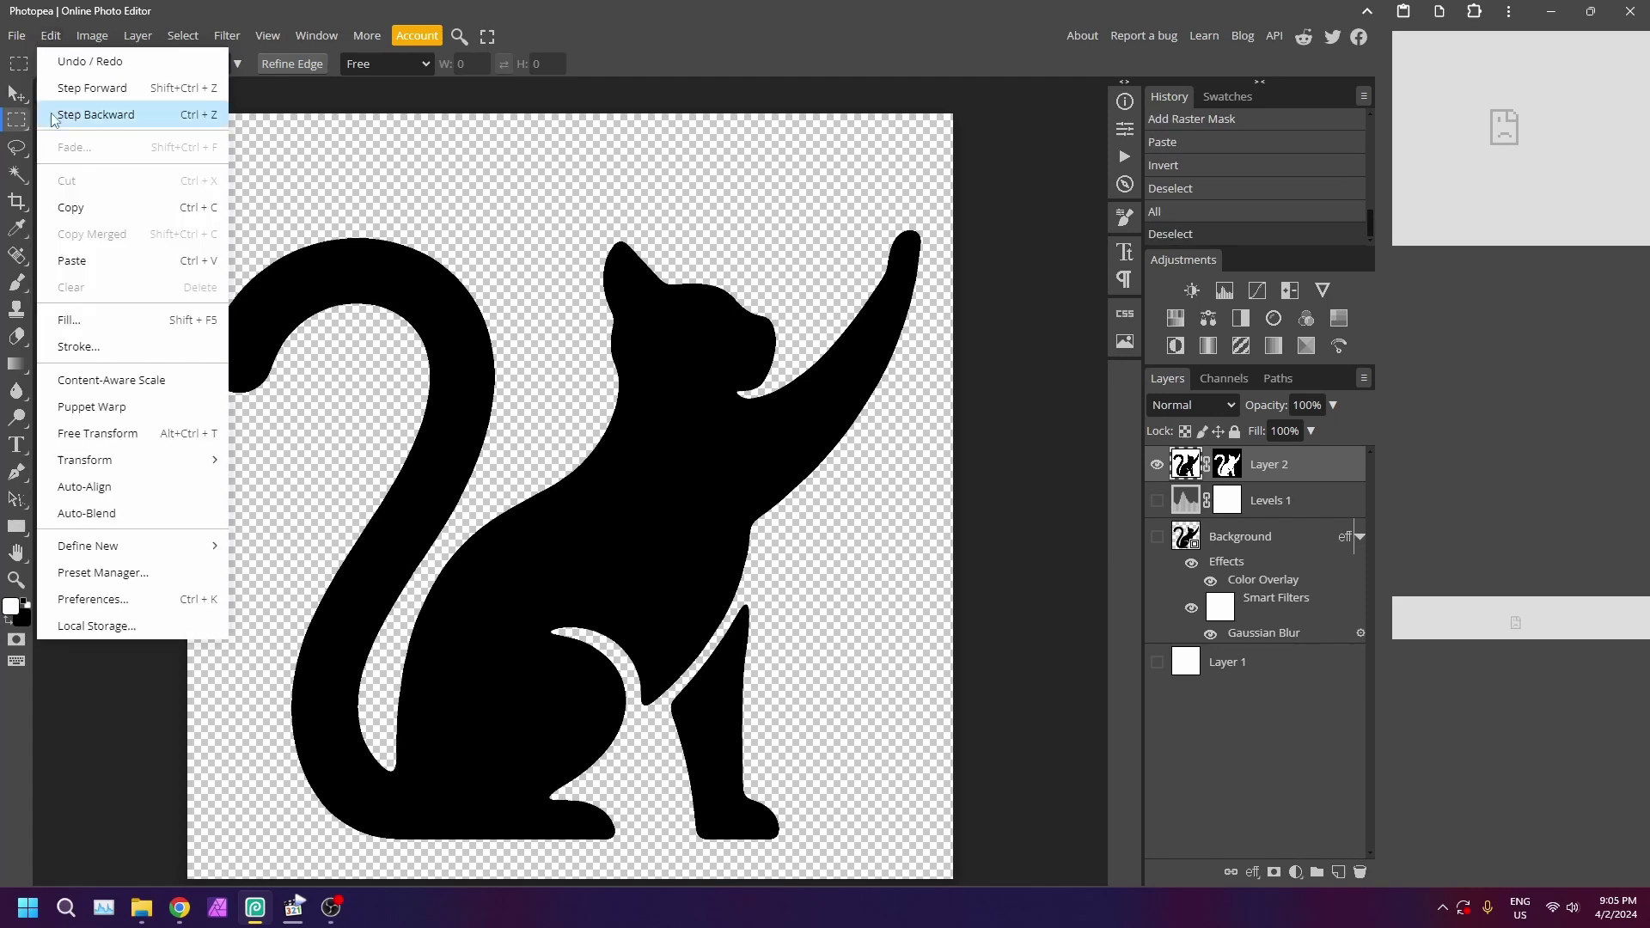
{"action": "left_click", "coordinate": [72, 261]}
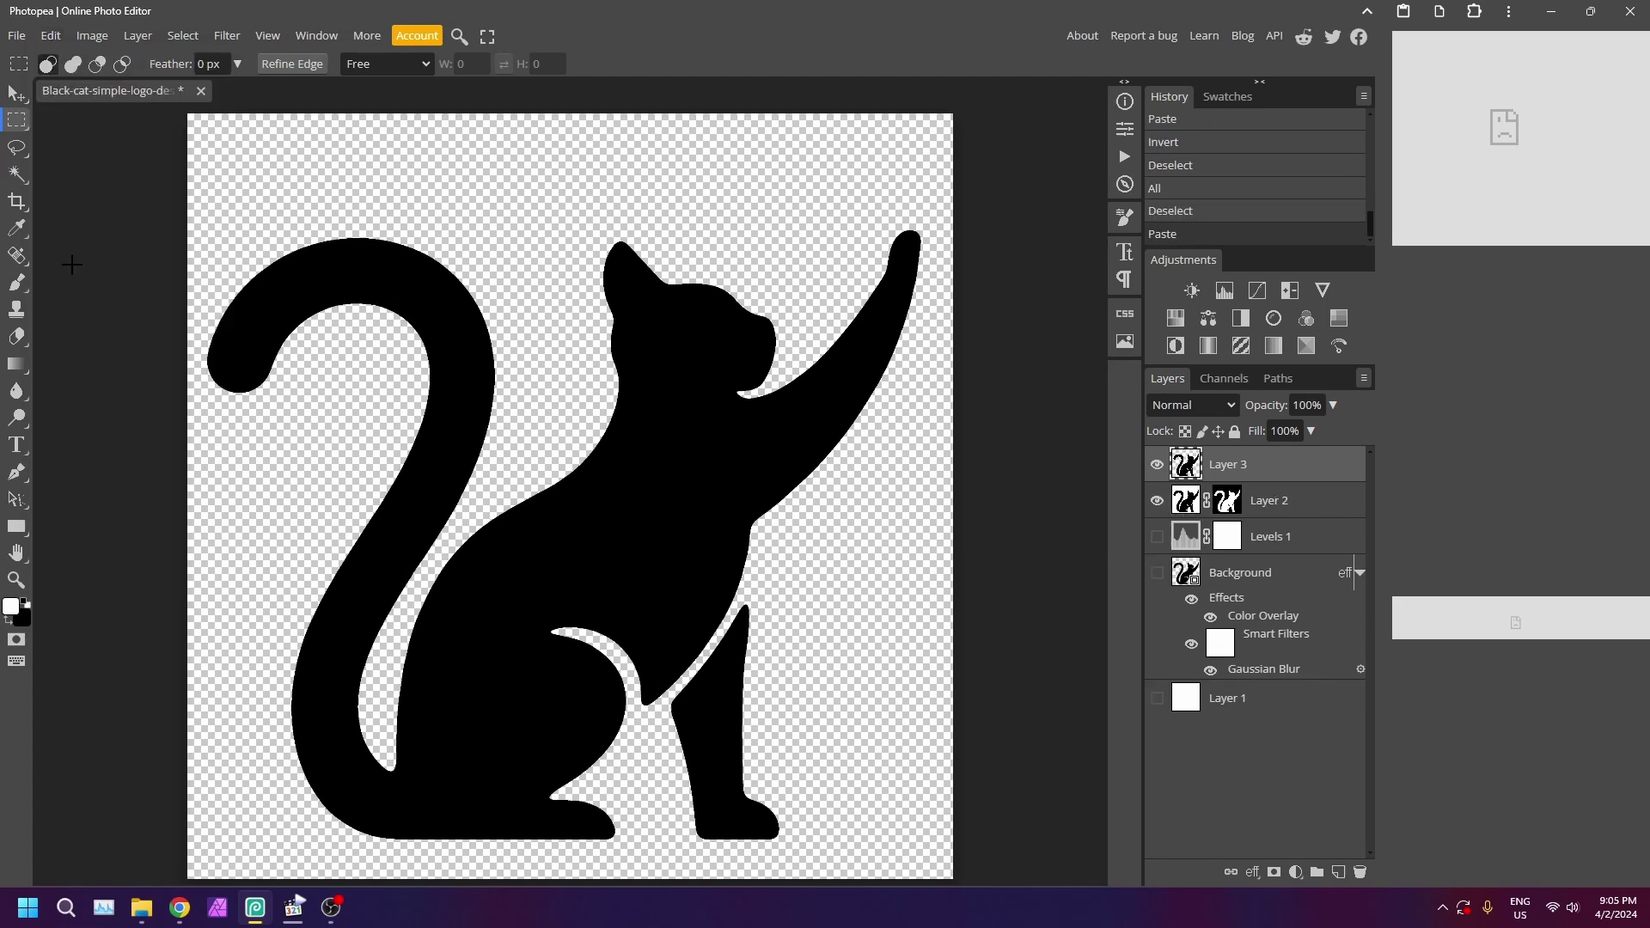
{"action": "left_click", "coordinate": [1157, 500]}
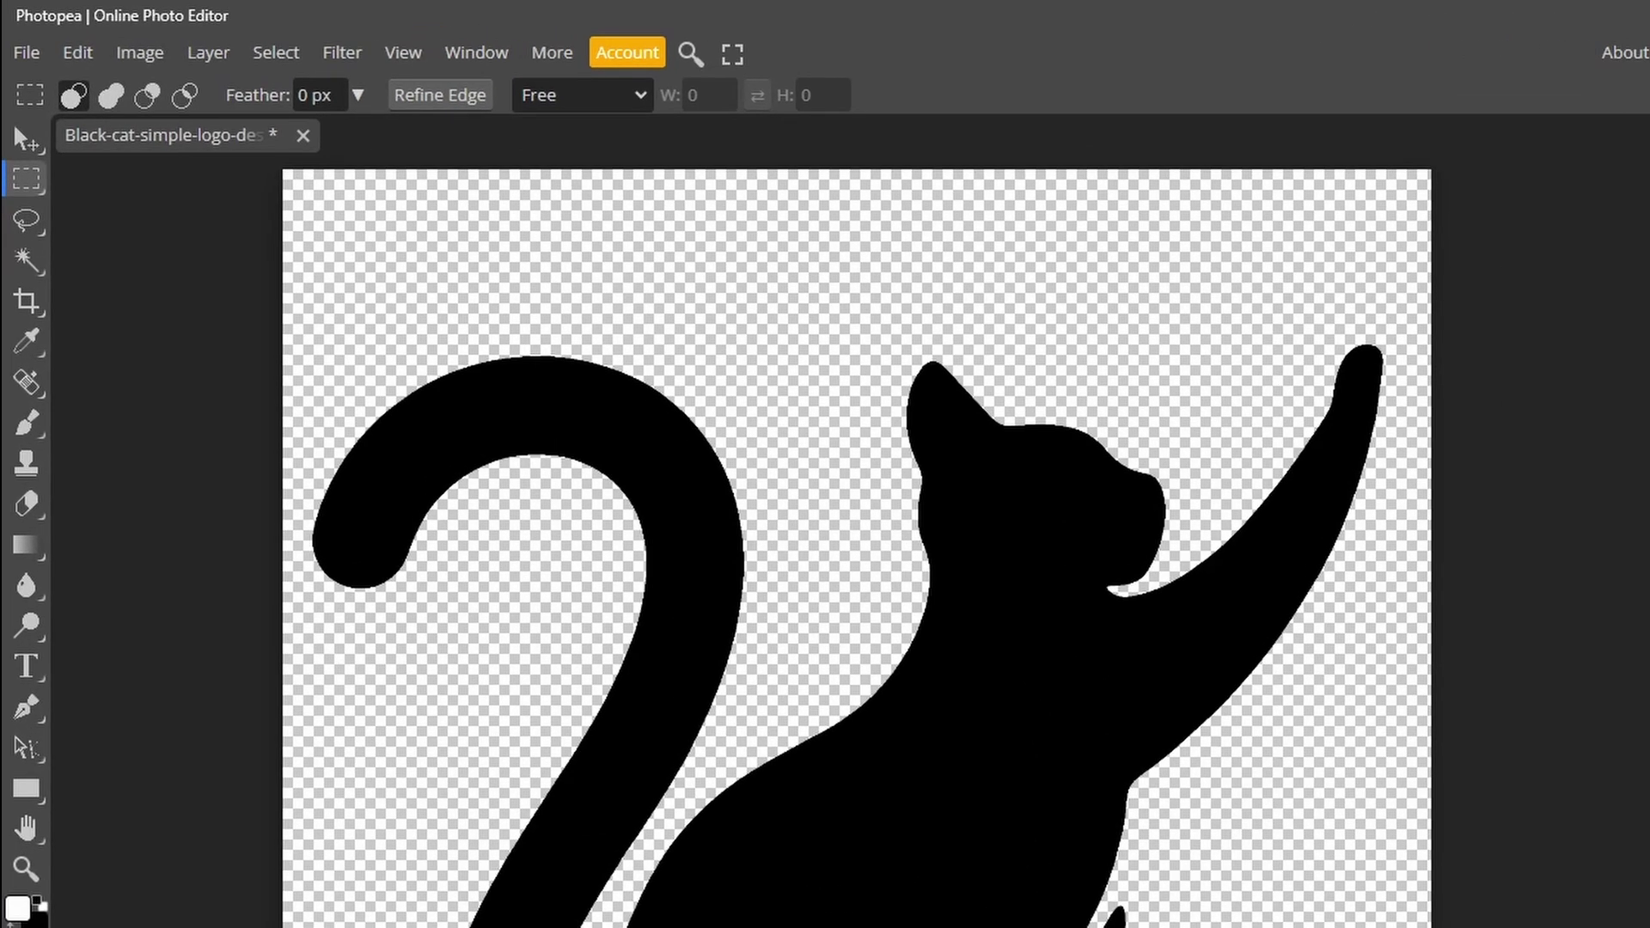
In Vectorize Bitmap, set Colors to 2 and enable Reduce noise.
{"action": "left_click", "coordinate": [142, 69]}
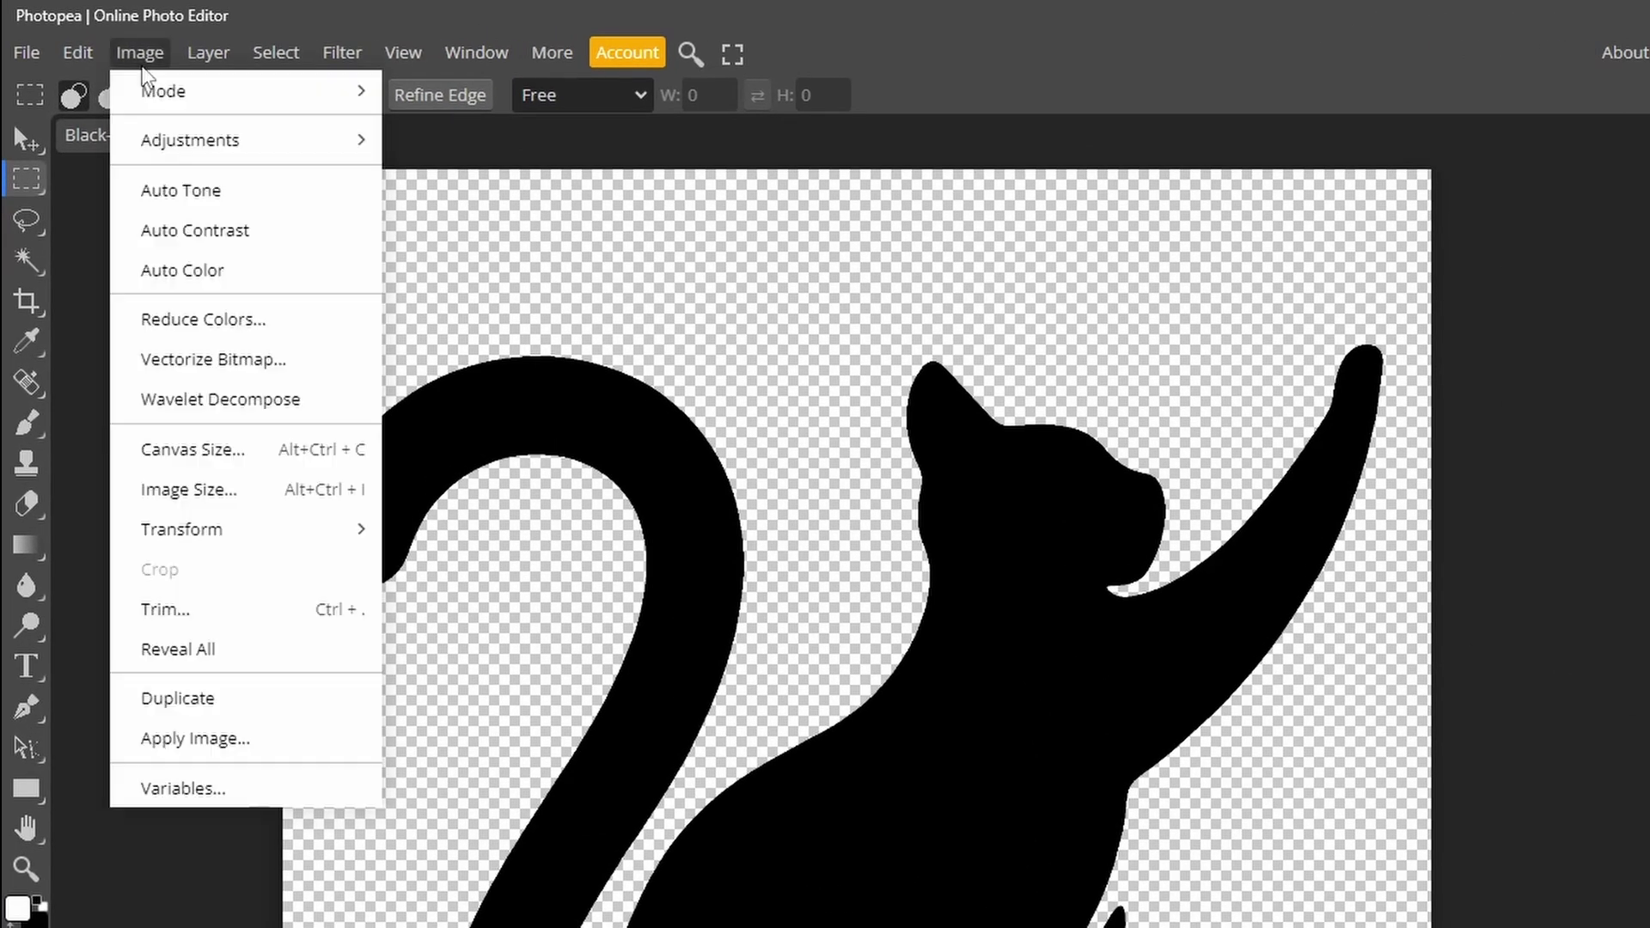
{"action": "left_click", "coordinate": [176, 359]}
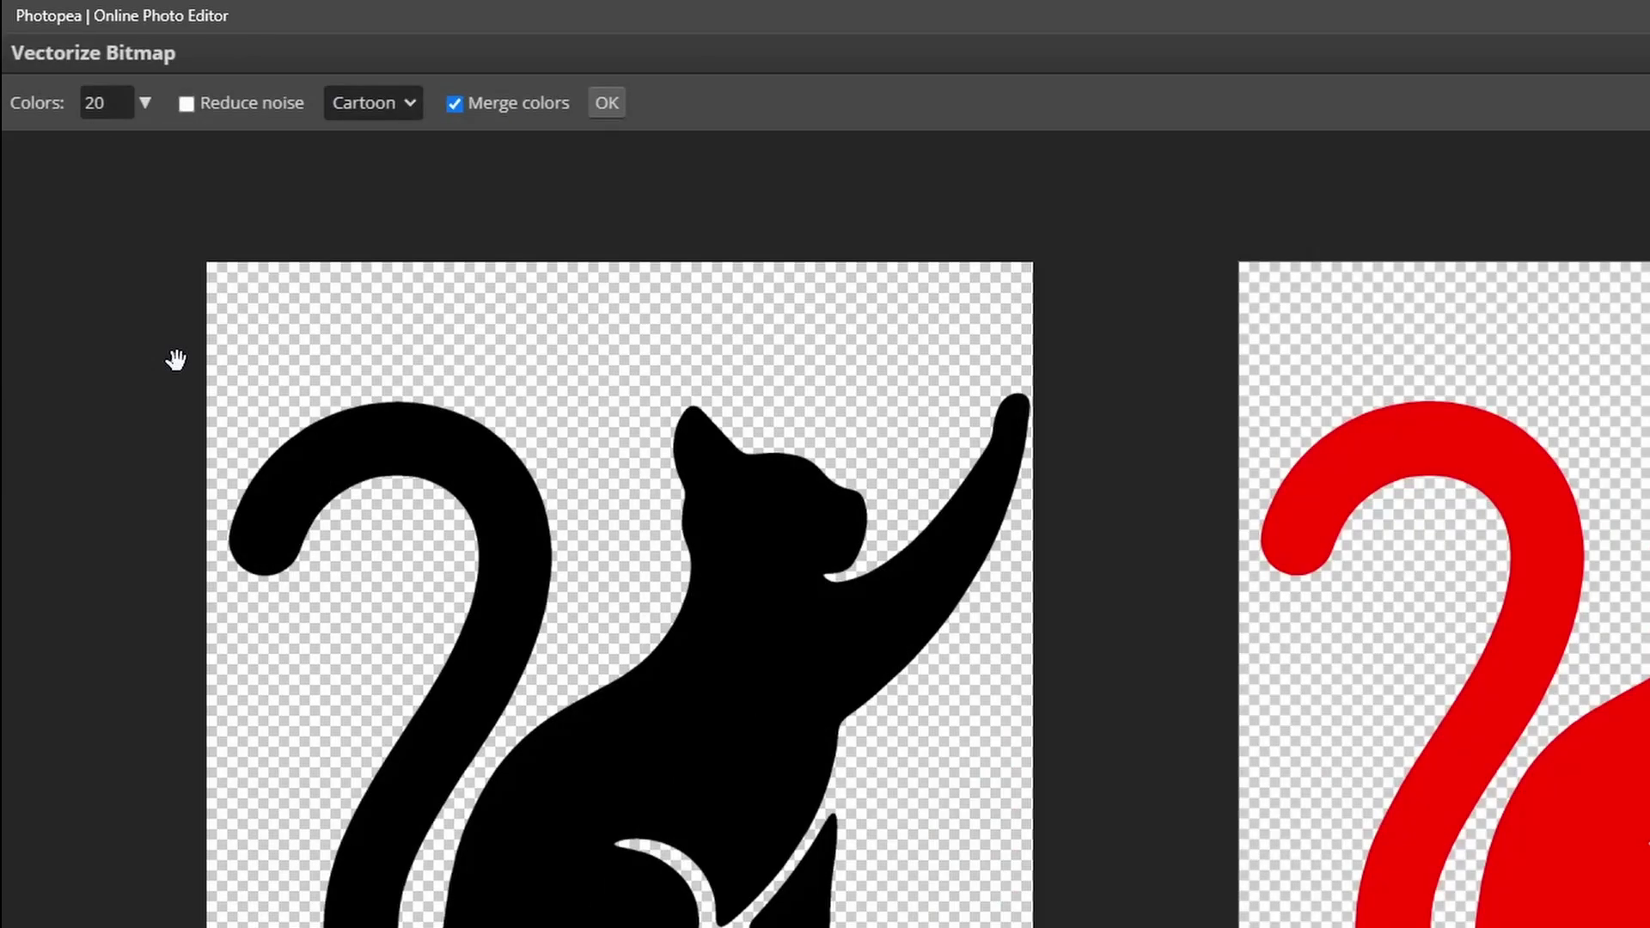
{"action": "left_click", "coordinate": [116, 105]}
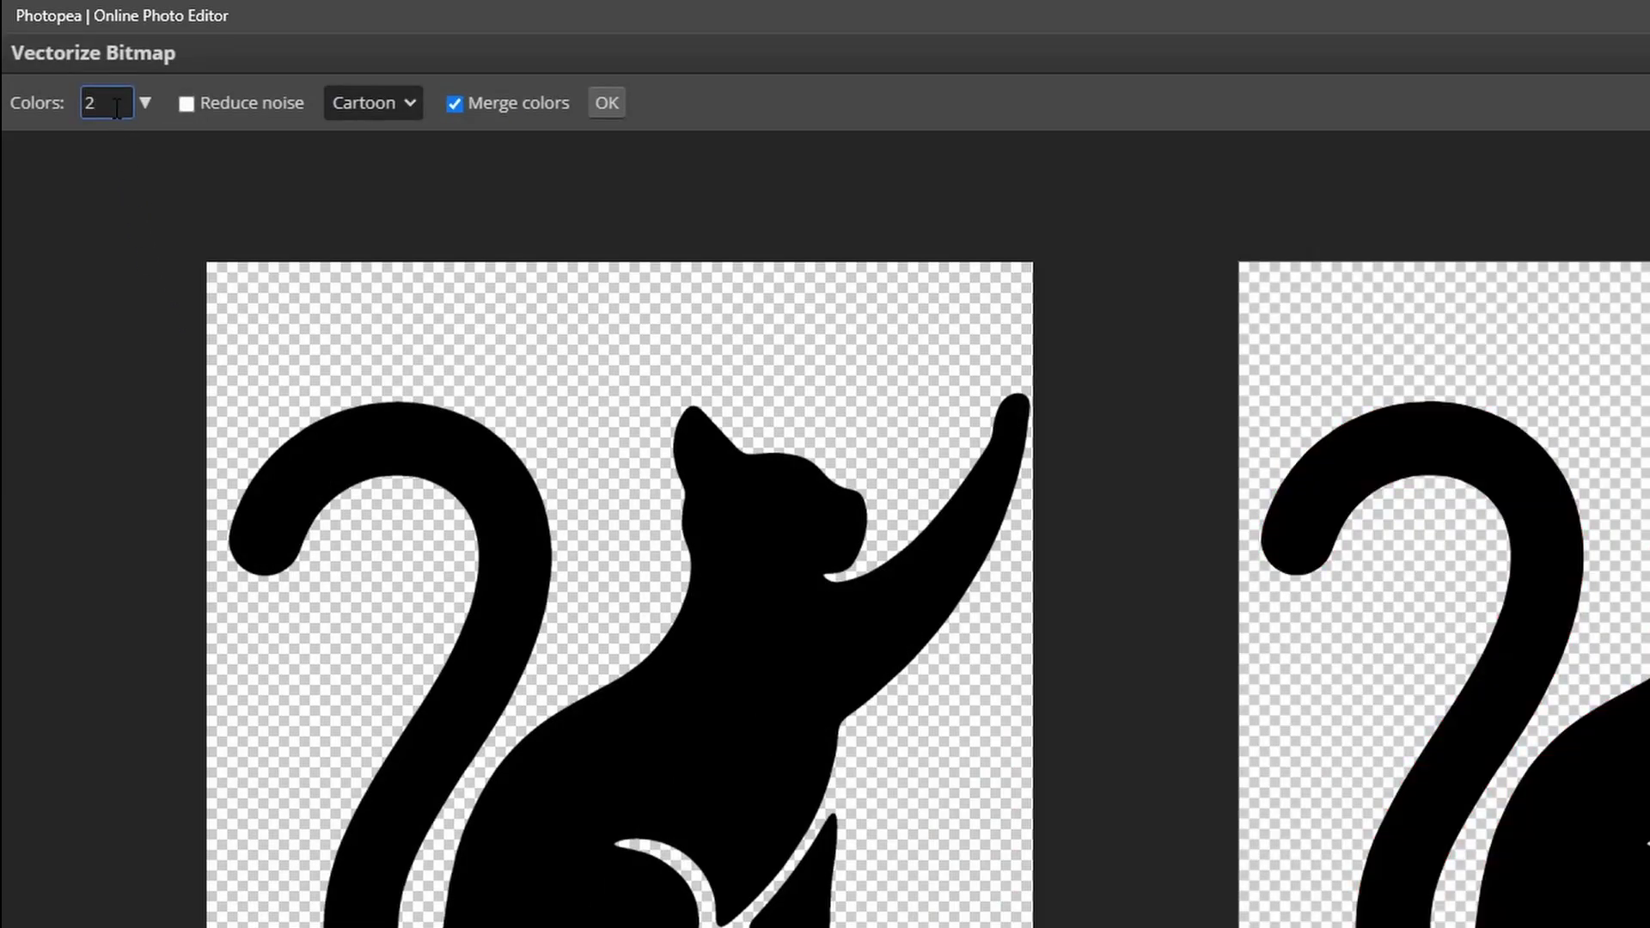
{"action": "key", "text": "Return"}
{"action": "left_click", "coordinate": [255, 98]}
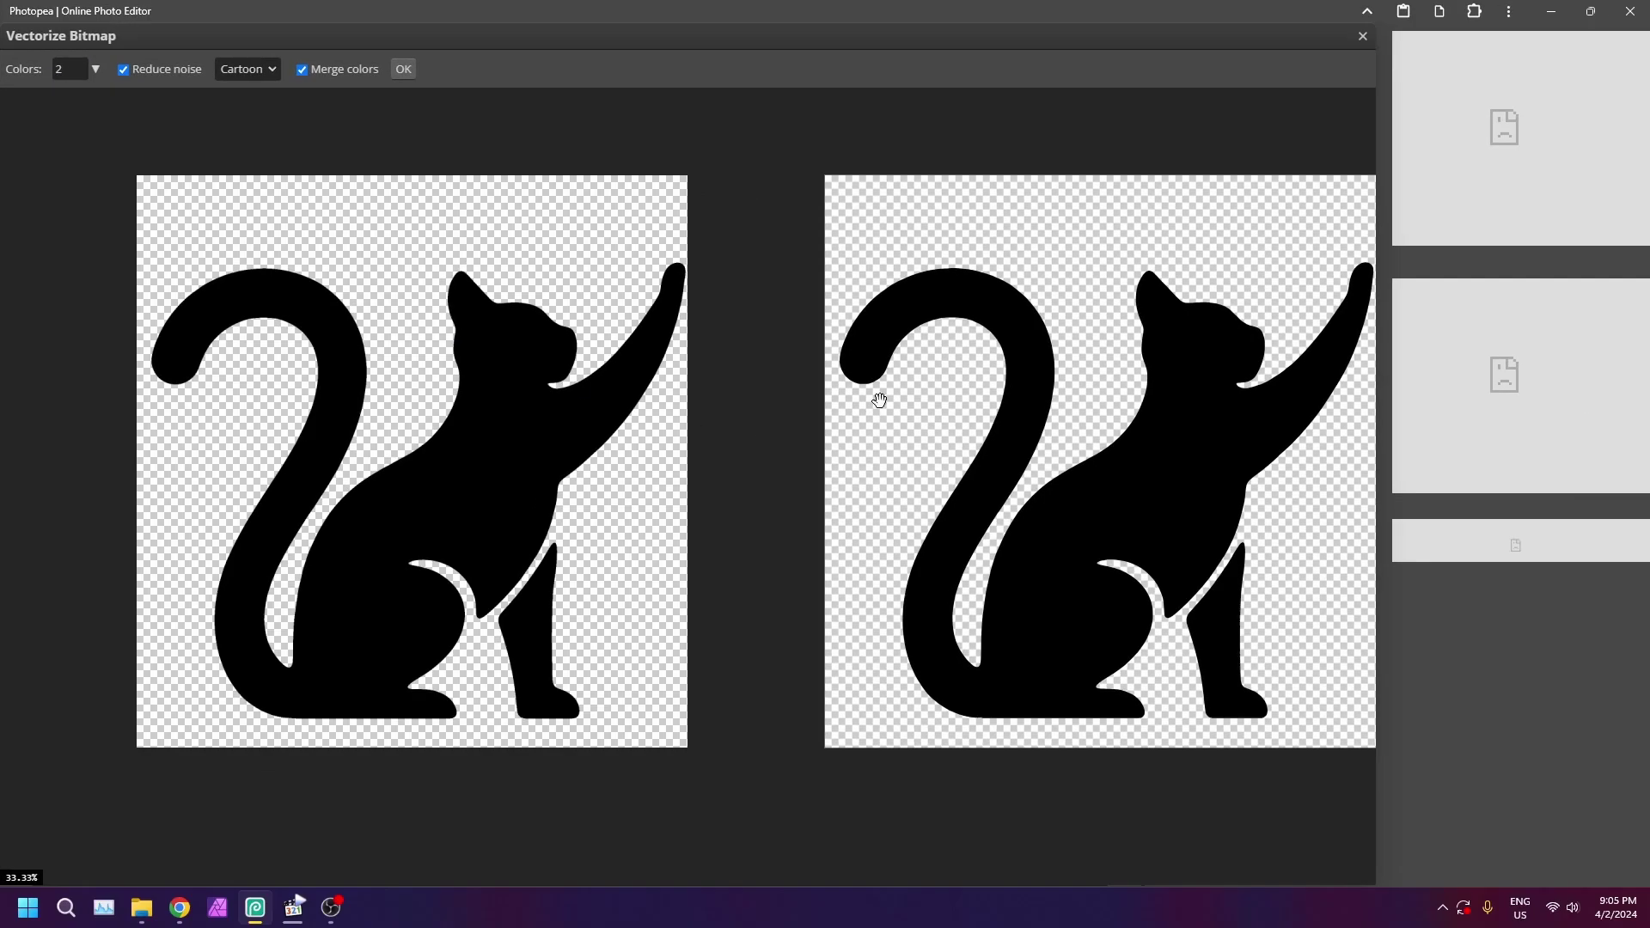
Zoom and pan both previews to compare the traced cat's edges with the original.
{"action": "scroll", "coordinate": [918, 309], "scroll_direction": "up", "scroll_amount": 6}
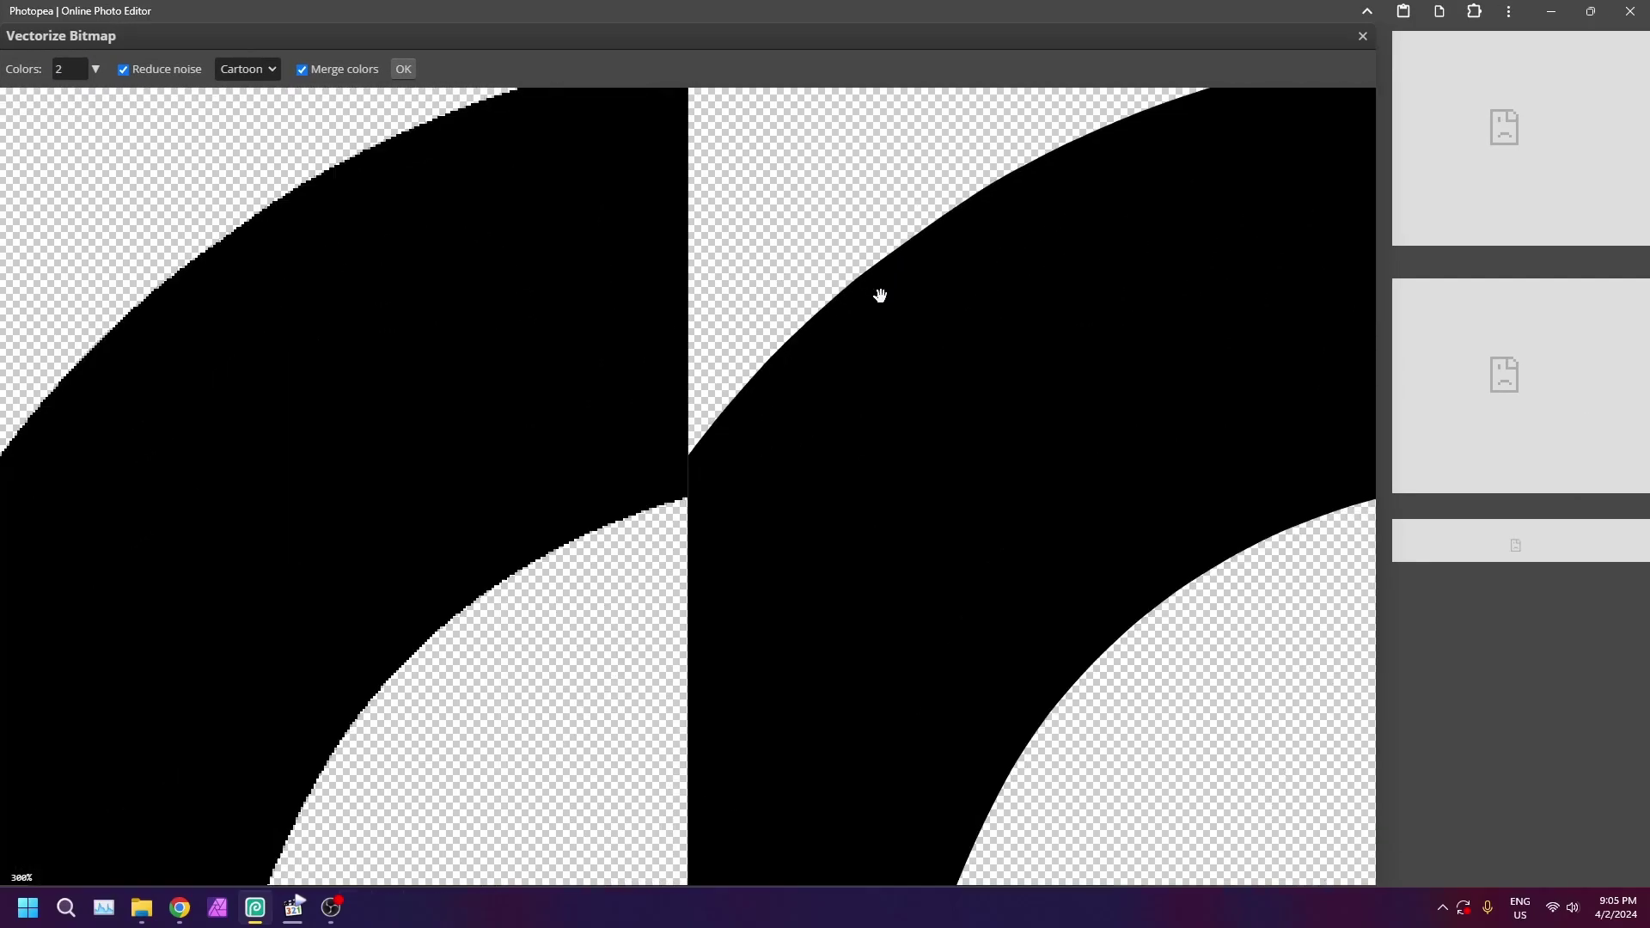
{"action": "scroll", "coordinate": [803, 298], "scroll_direction": "up", "scroll_amount": 2}
{"action": "scroll", "coordinate": [335, 373], "scroll_direction": "up", "scroll_amount": 3}
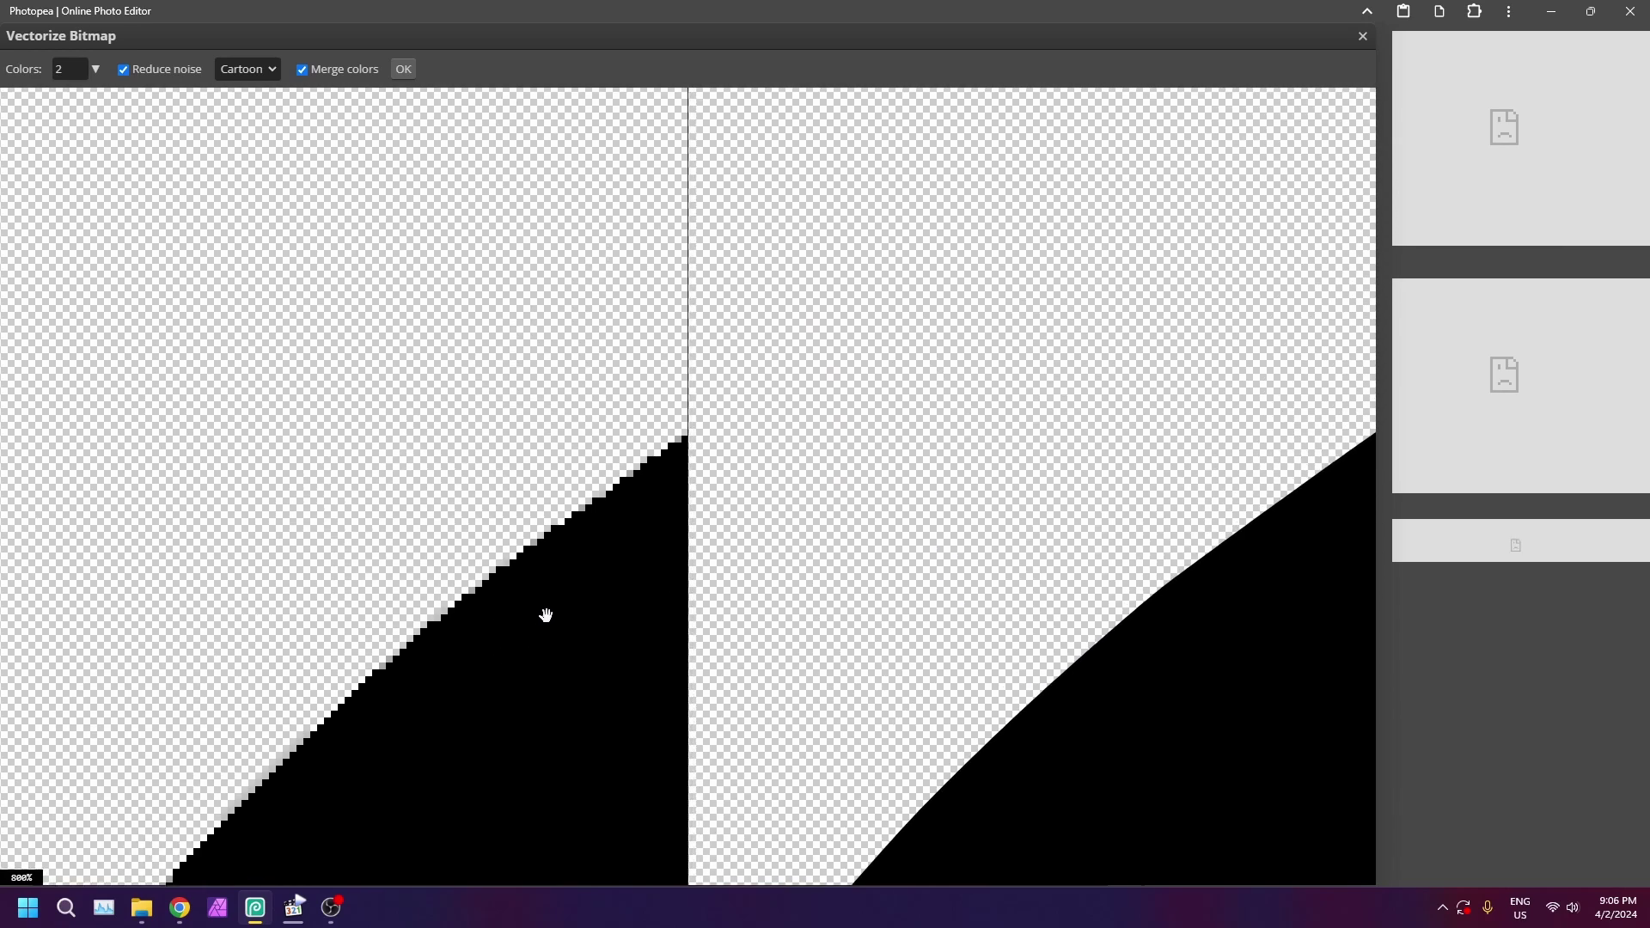
{"action": "left_click_drag", "start_coordinate": [545, 616], "coordinate": [570, 571]}
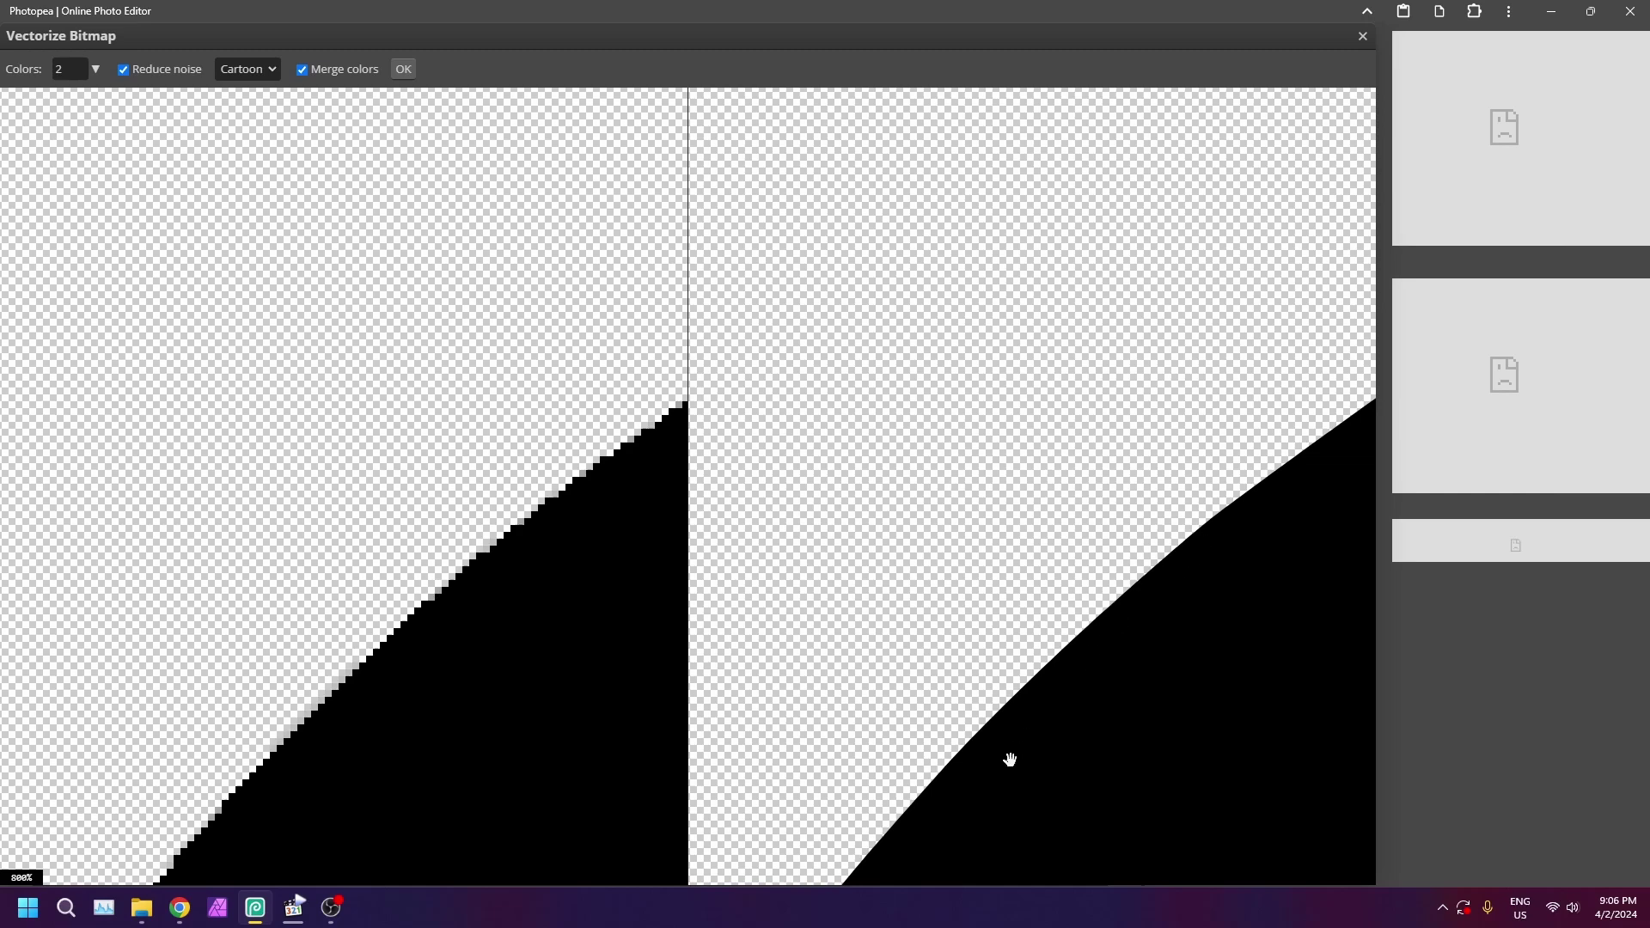
{"action": "left_click_drag", "start_coordinate": [885, 720], "coordinate": [930, 211]}
{"action": "scroll", "coordinate": [1016, 569], "scroll_direction": "down", "scroll_amount": 3}
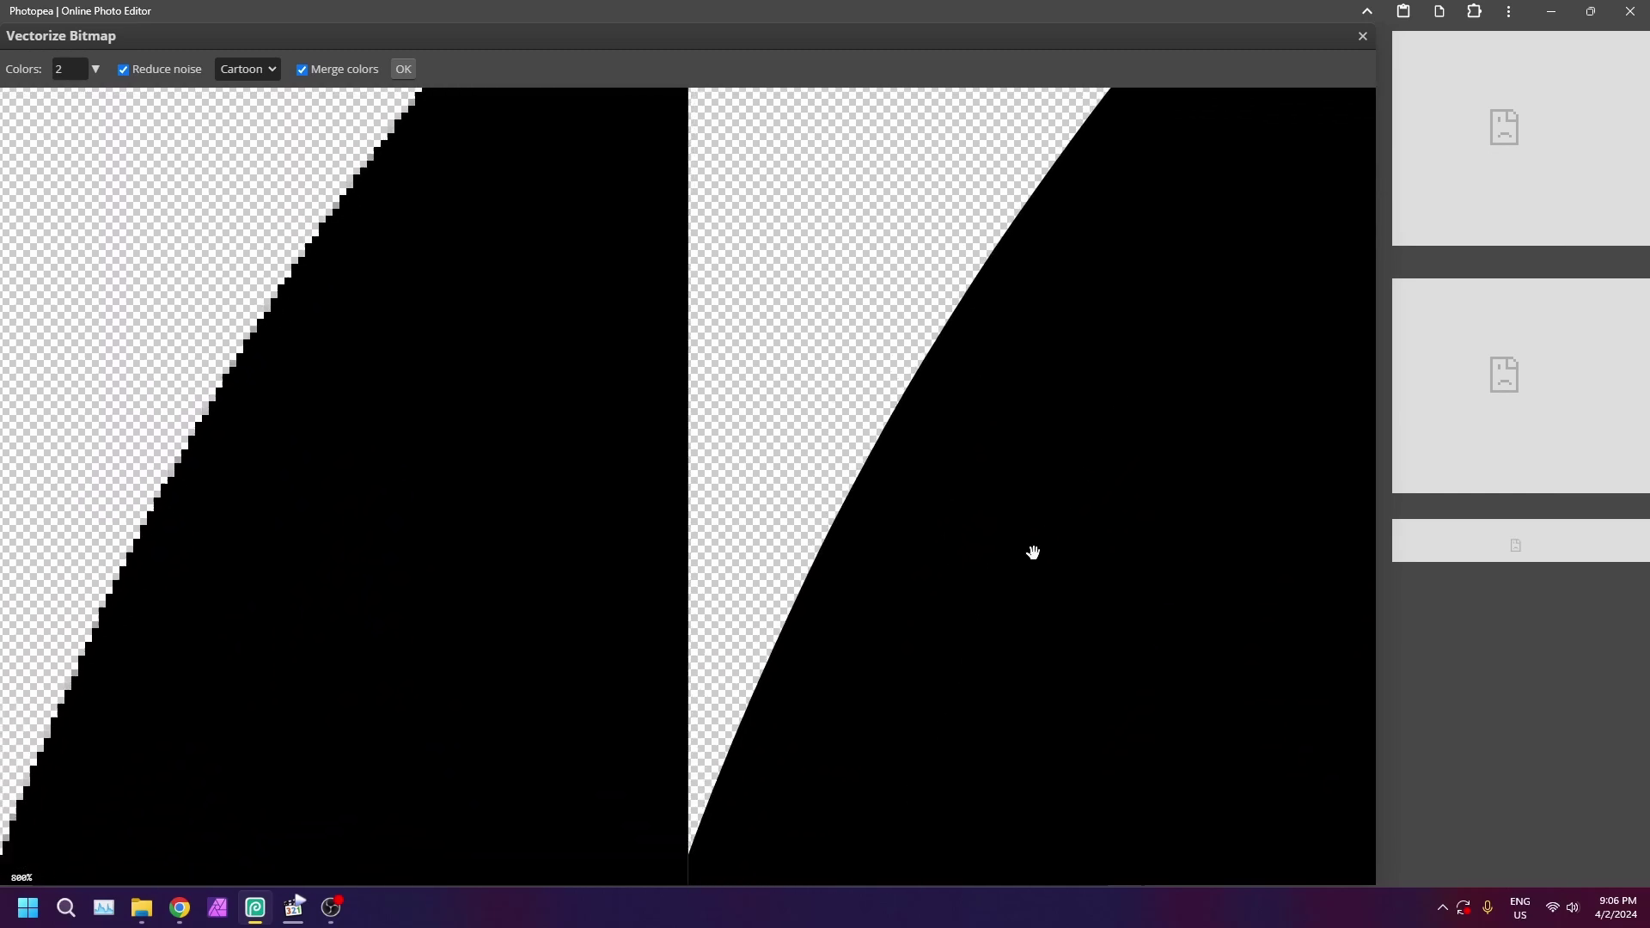
{"action": "scroll", "coordinate": [1015, 570], "scroll_direction": "down", "scroll_amount": 1}
{"action": "left_click_drag", "start_coordinate": [1041, 686], "coordinate": [889, 626]}
{"action": "scroll", "coordinate": [888, 626], "scroll_direction": "down", "scroll_amount": 7}
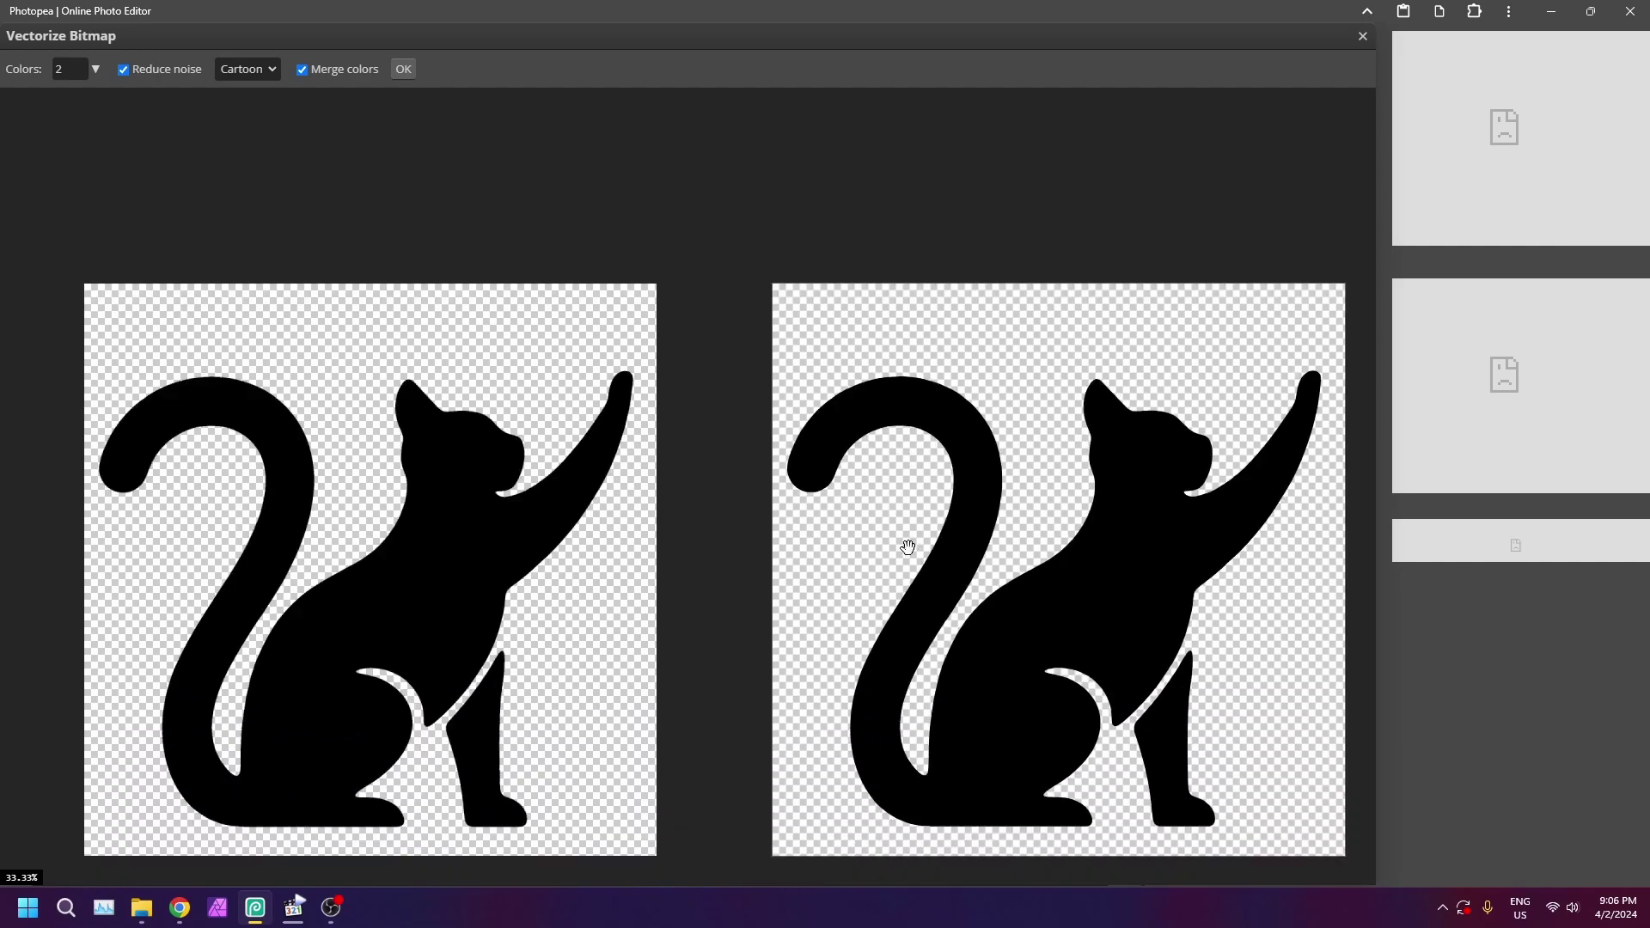
{"action": "left_click_drag", "start_coordinate": [908, 547], "coordinate": [915, 478]}
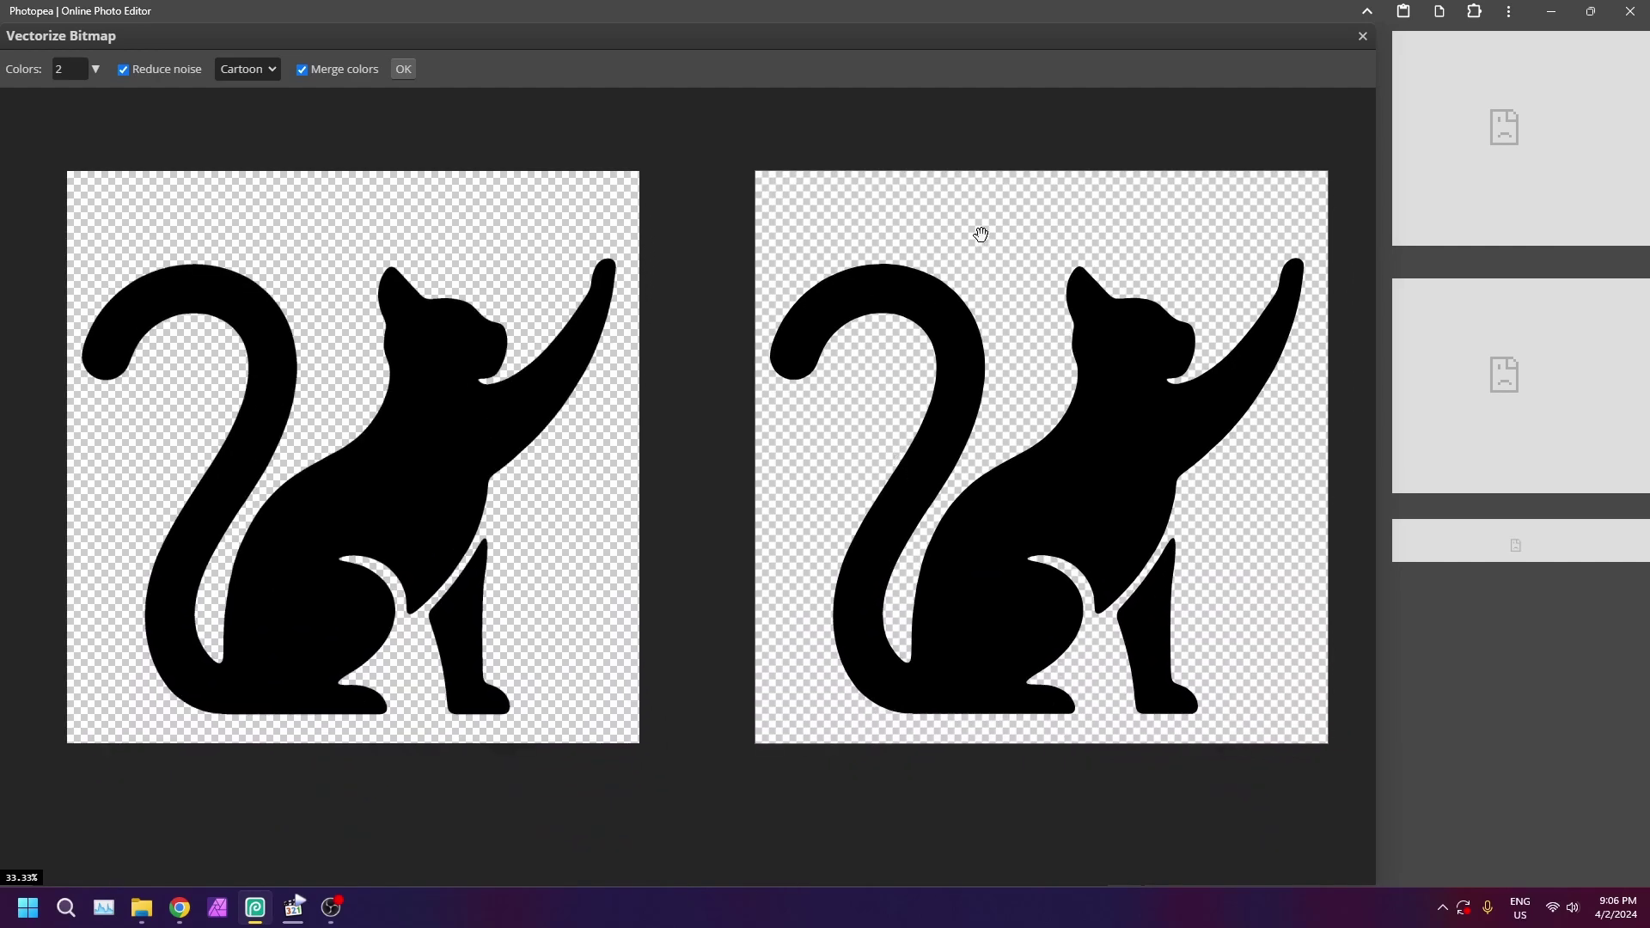
Apply the vectorization as Path 0 and save a 2000 x 2000 px SVG export.
{"action": "left_click", "coordinate": [404, 68]}
{"action": "left_click", "coordinate": [17, 36]}
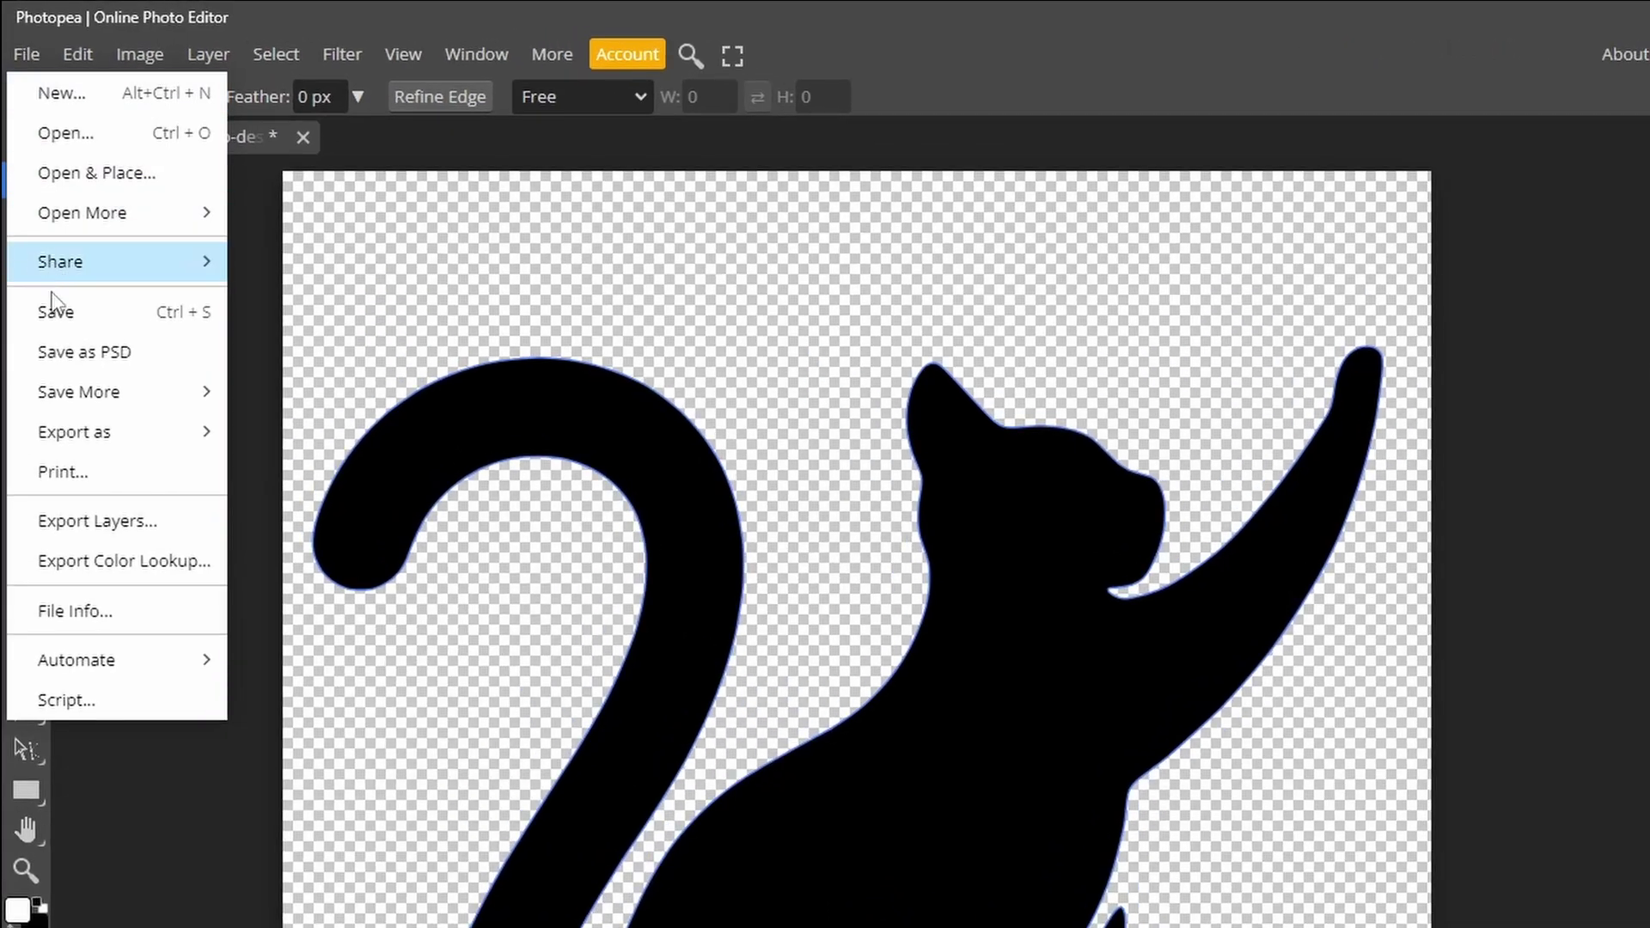
{"action": "mouse_move", "coordinate": [39, 397]}
{"action": "mouse_move", "coordinate": [137, 427]}
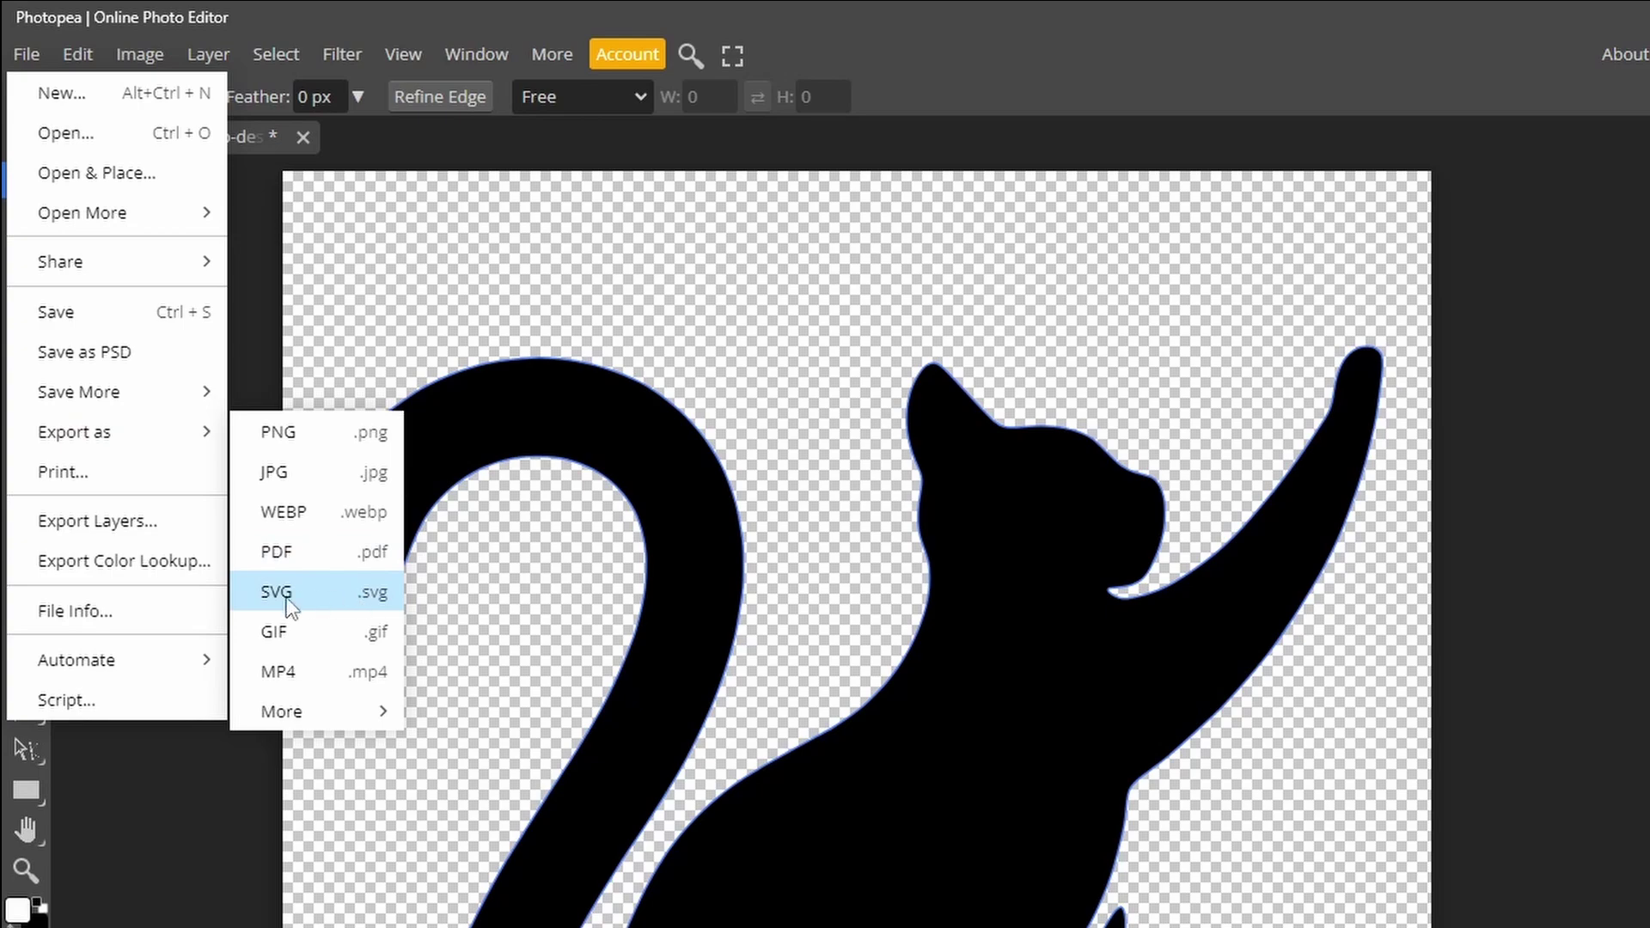
{"action": "left_click", "coordinate": [348, 606]}
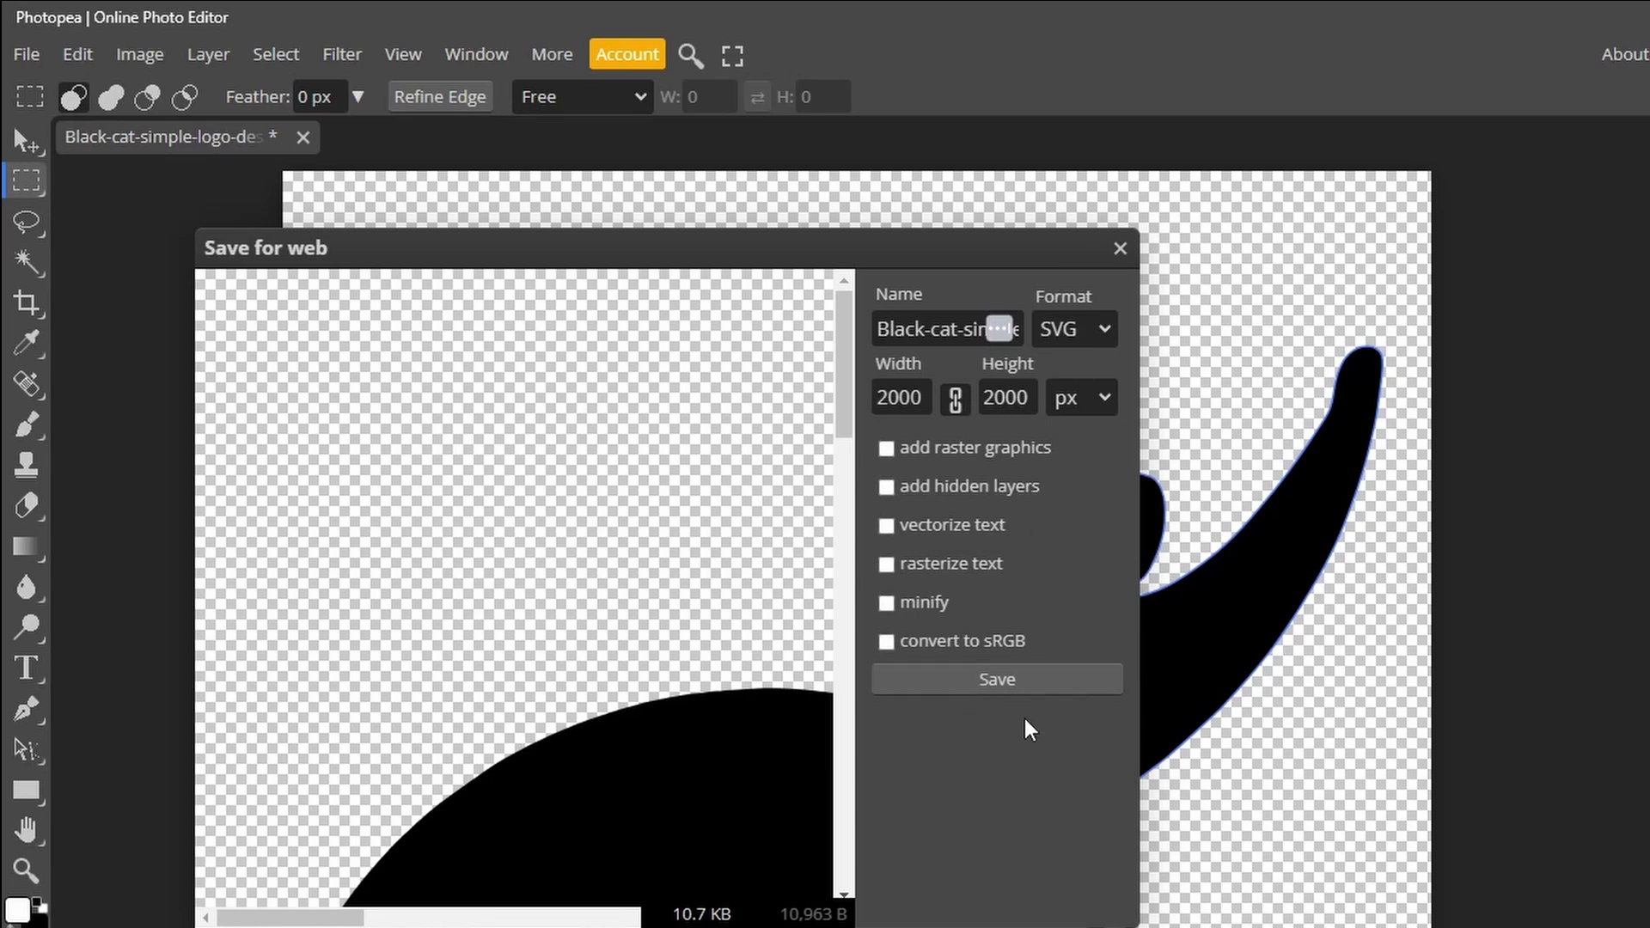
{"action": "left_click", "coordinate": [1043, 684]}
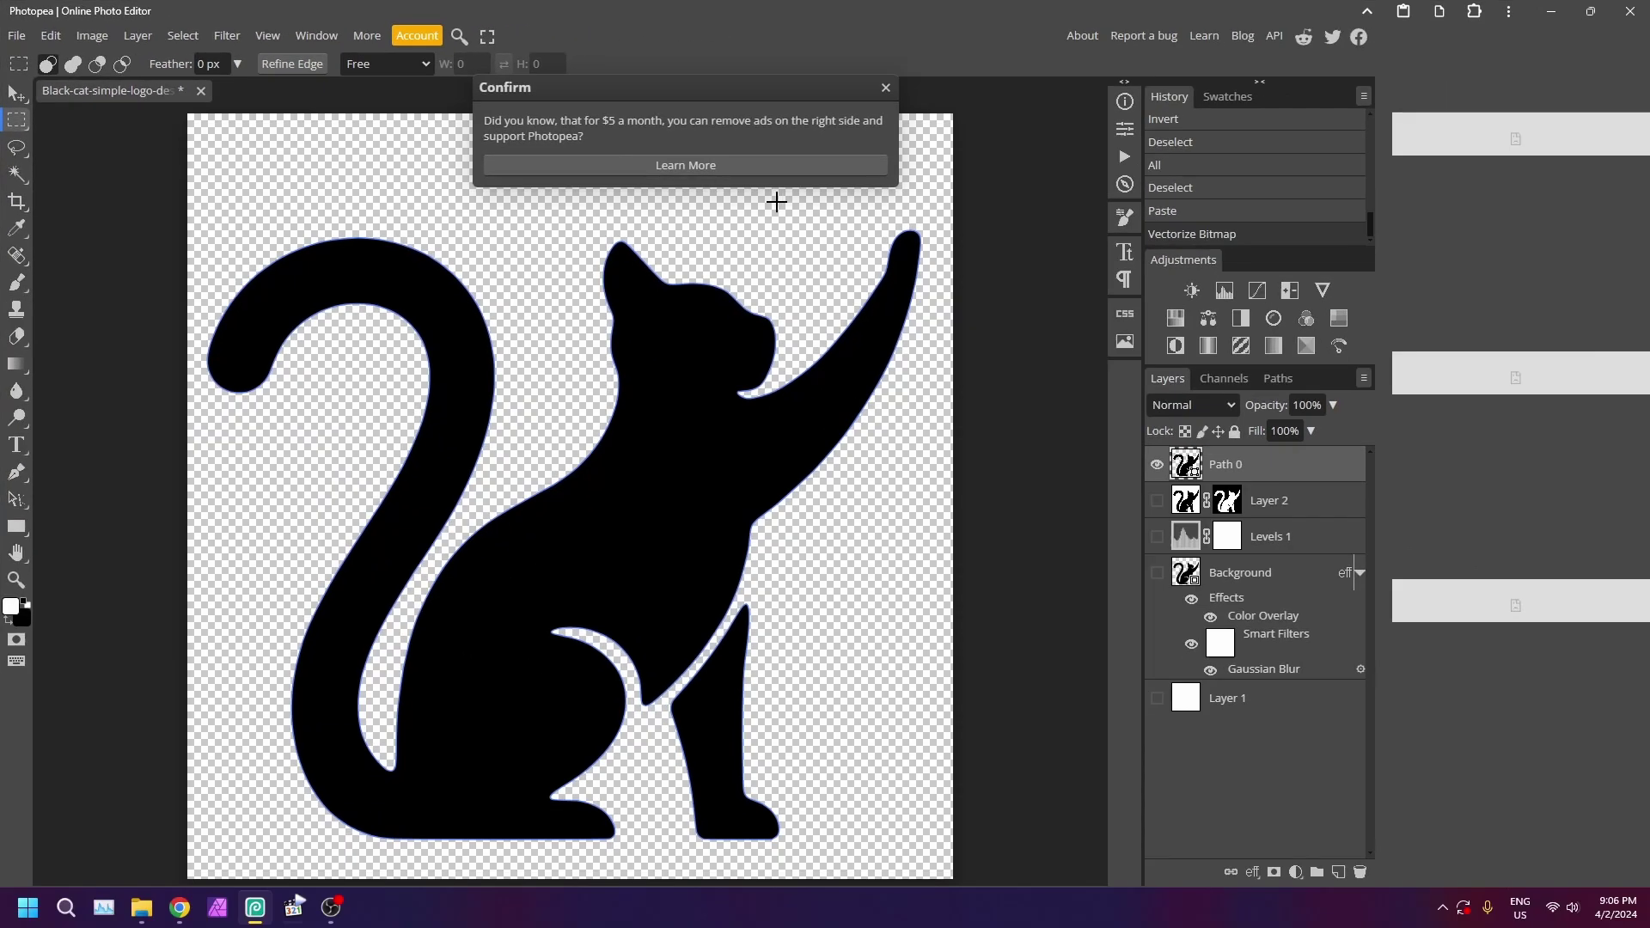
Dismiss the ads prompt and open the Black-cat SVG from Downloads in Inkscape.
{"action": "left_click", "coordinate": [886, 87]}
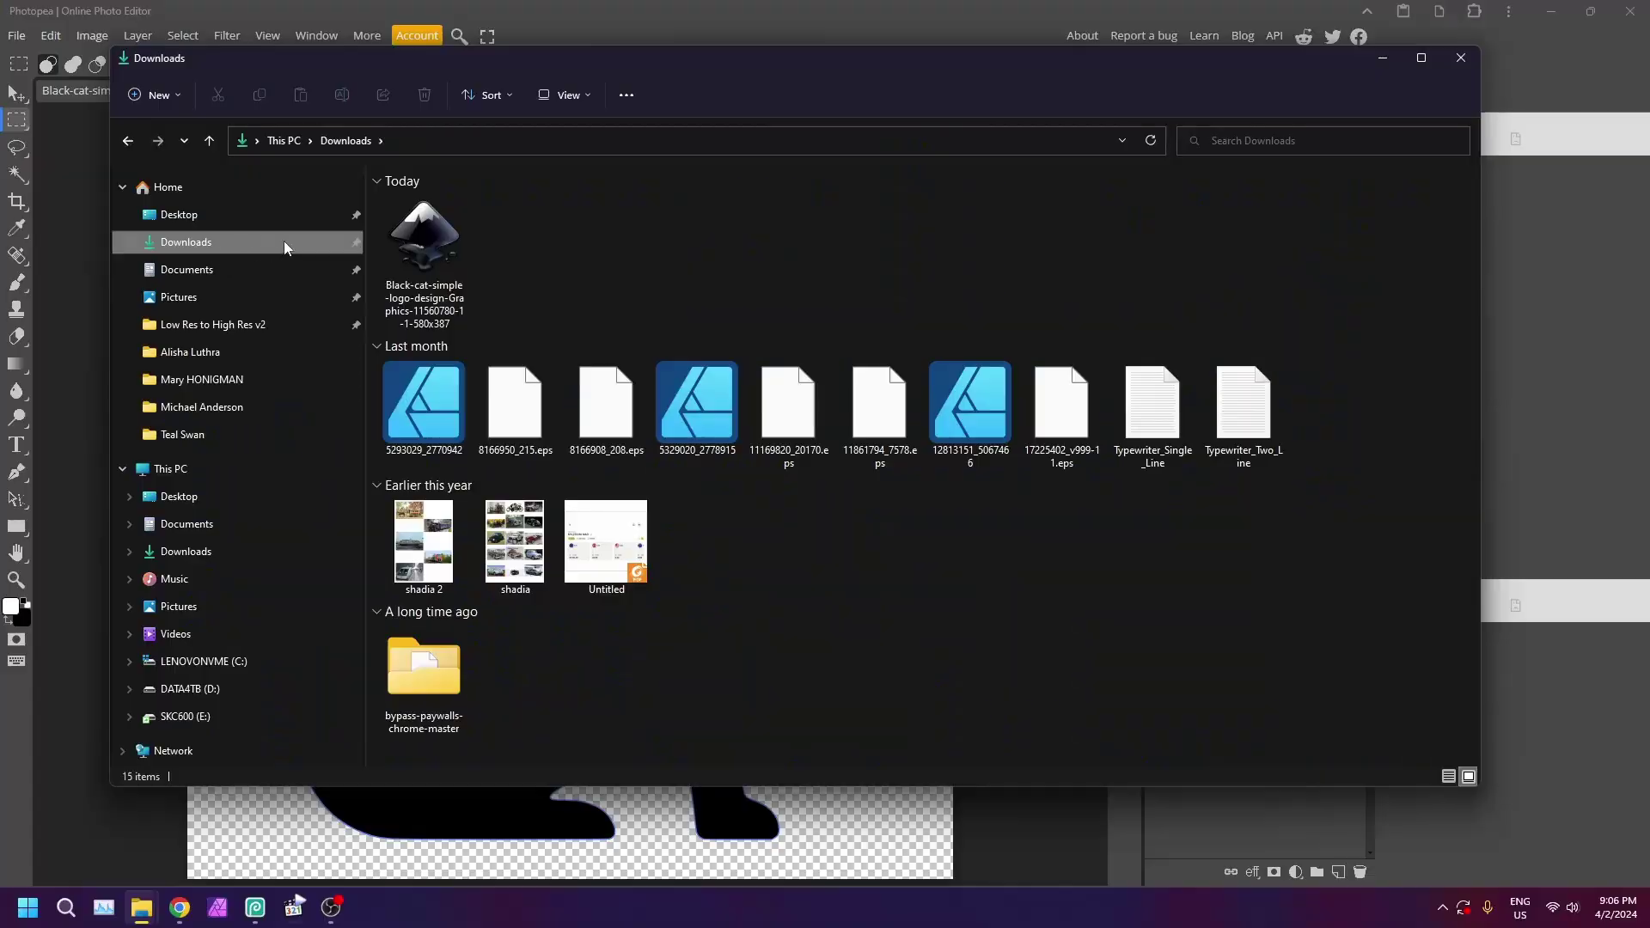
{"action": "left_click", "coordinate": [424, 225]}
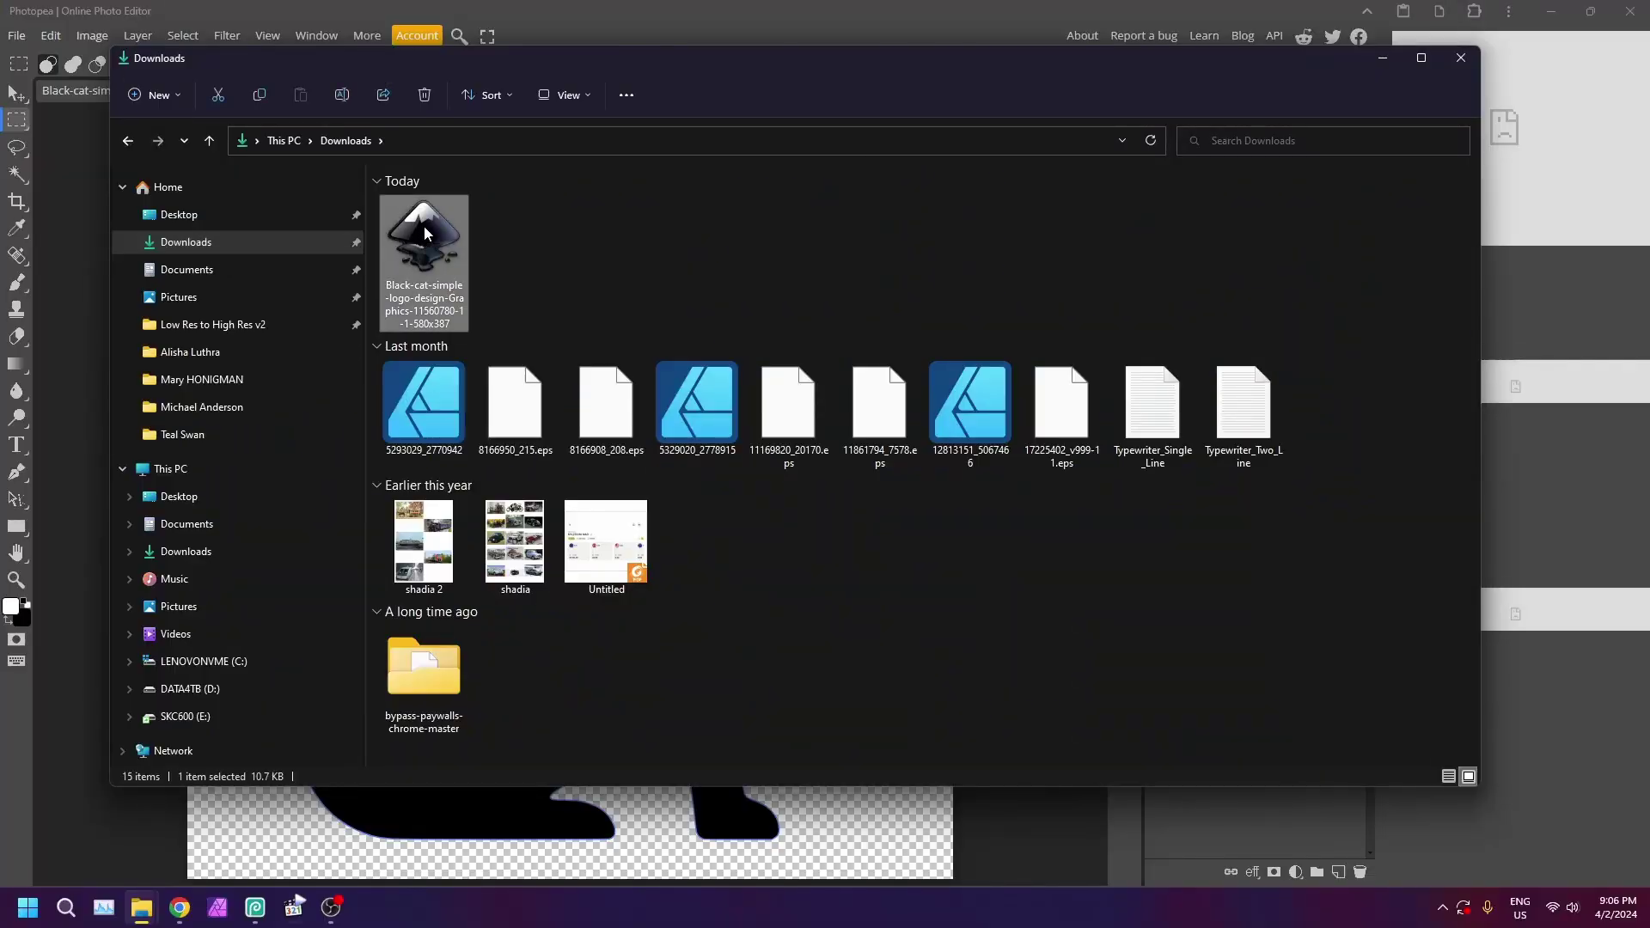
{"action": "right_click", "coordinate": [425, 225]}
{"action": "left_click", "coordinate": [468, 285]}
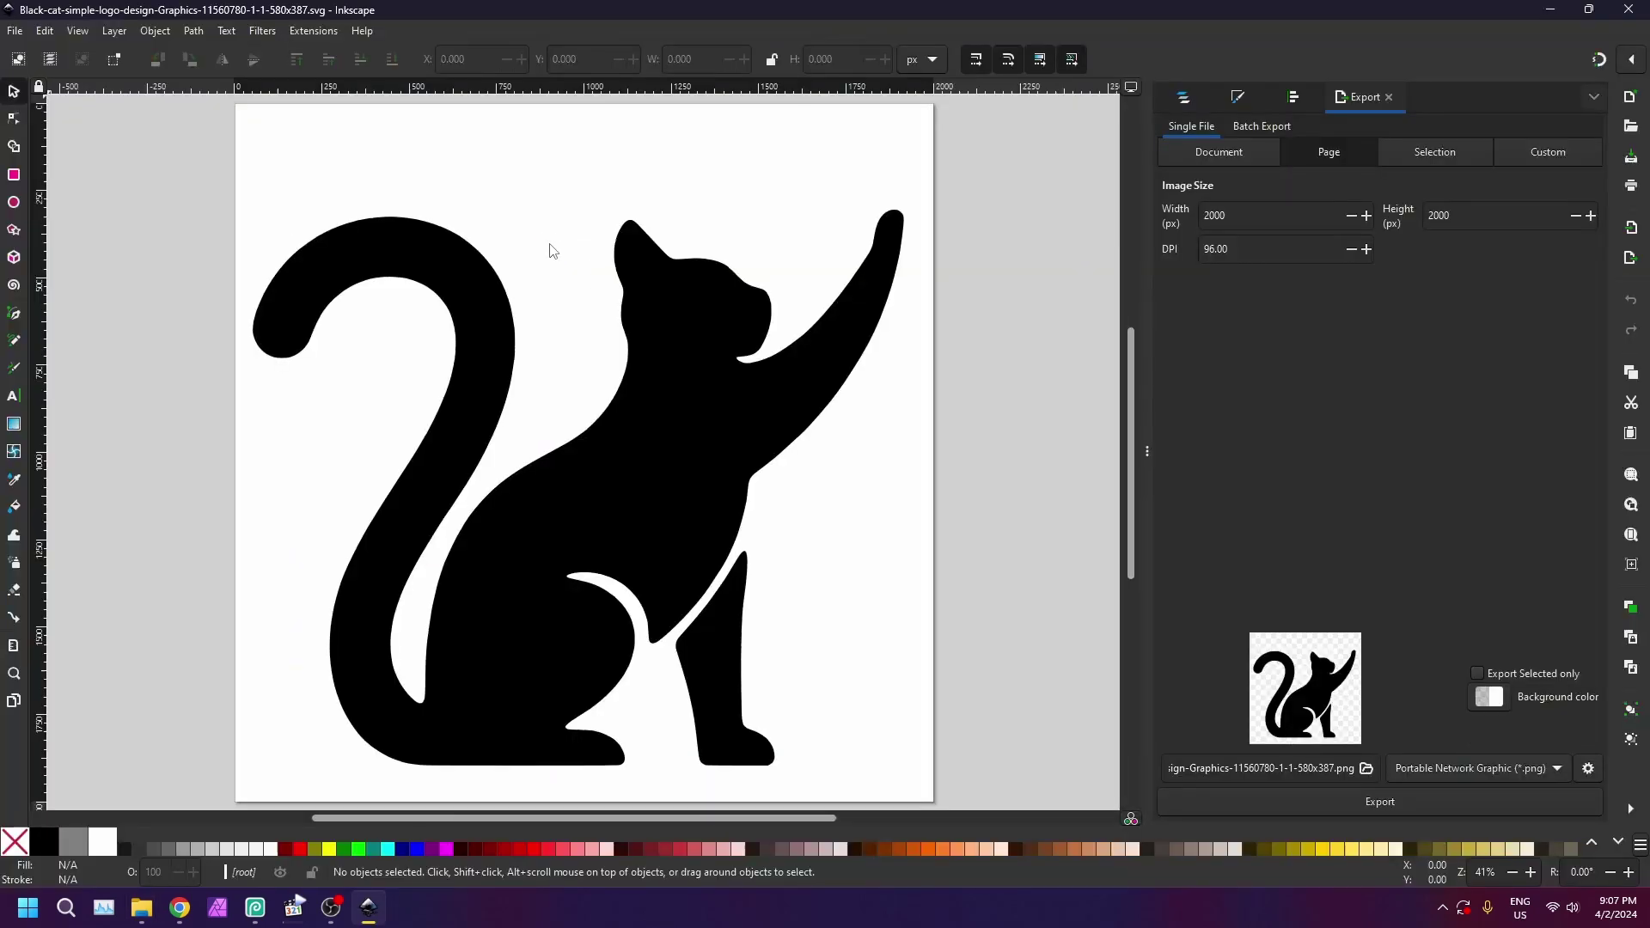
Turn on the Checkerboard page background in Document Properties.
{"action": "left_click", "coordinate": [16, 31]}
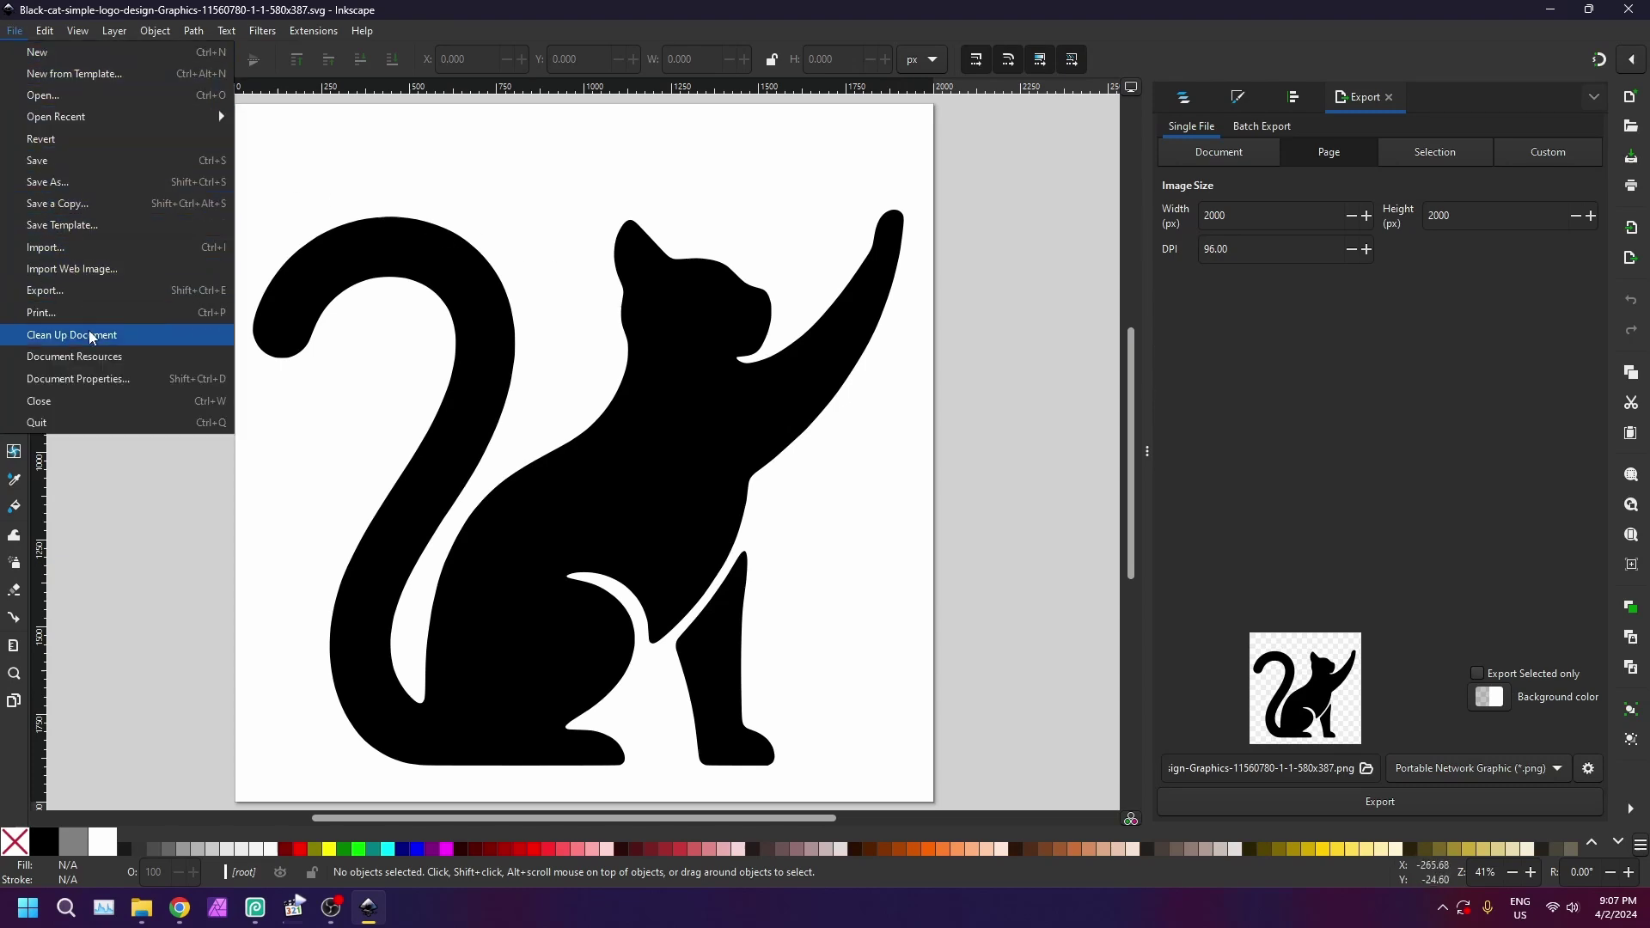
{"action": "left_click", "coordinate": [101, 383]}
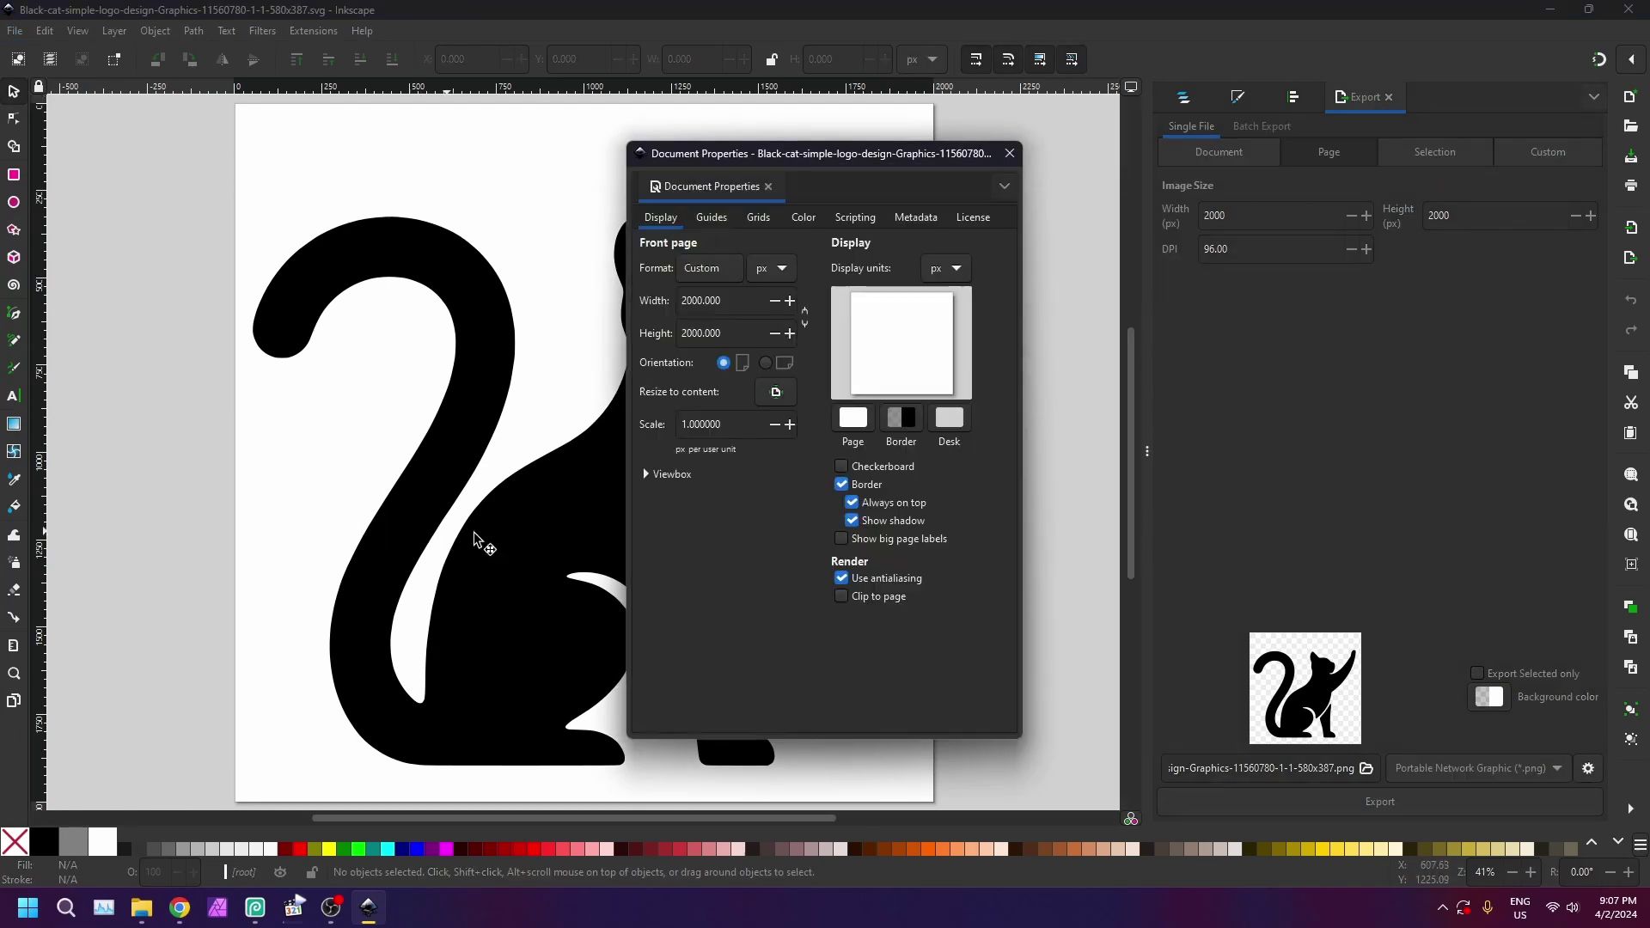
{"action": "left_click", "coordinate": [842, 467]}
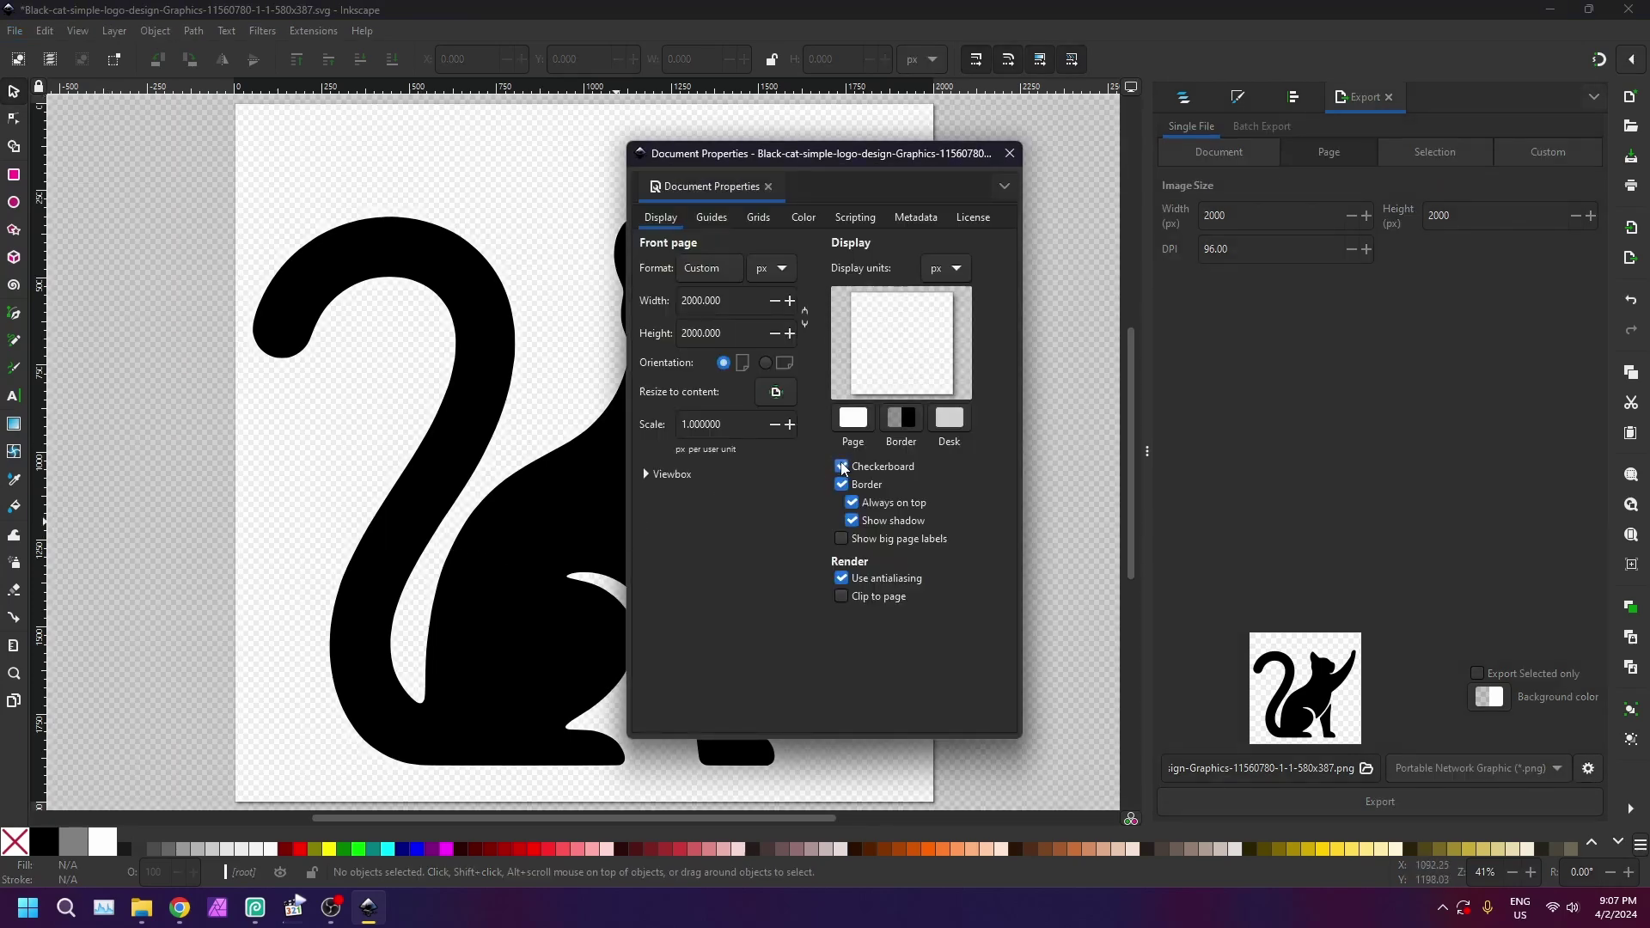
{"action": "left_click", "coordinate": [1011, 153]}
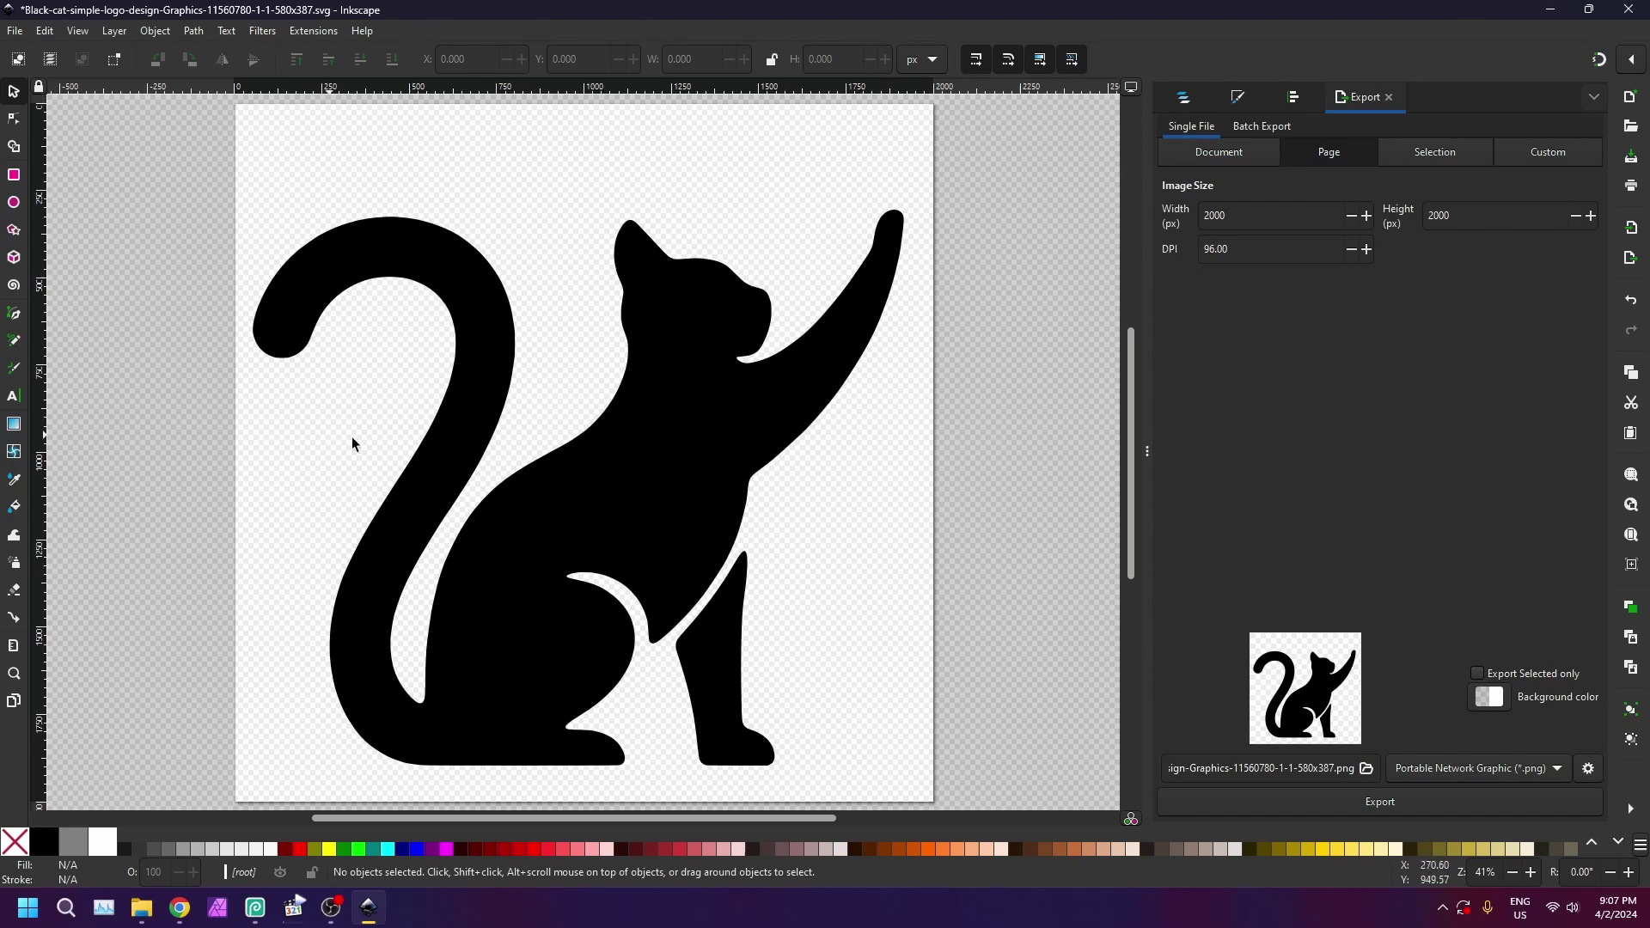
Select the cat and, after trying blue, red and bright green, fill it Green (#008000).
{"action": "left_click", "coordinate": [669, 335]}
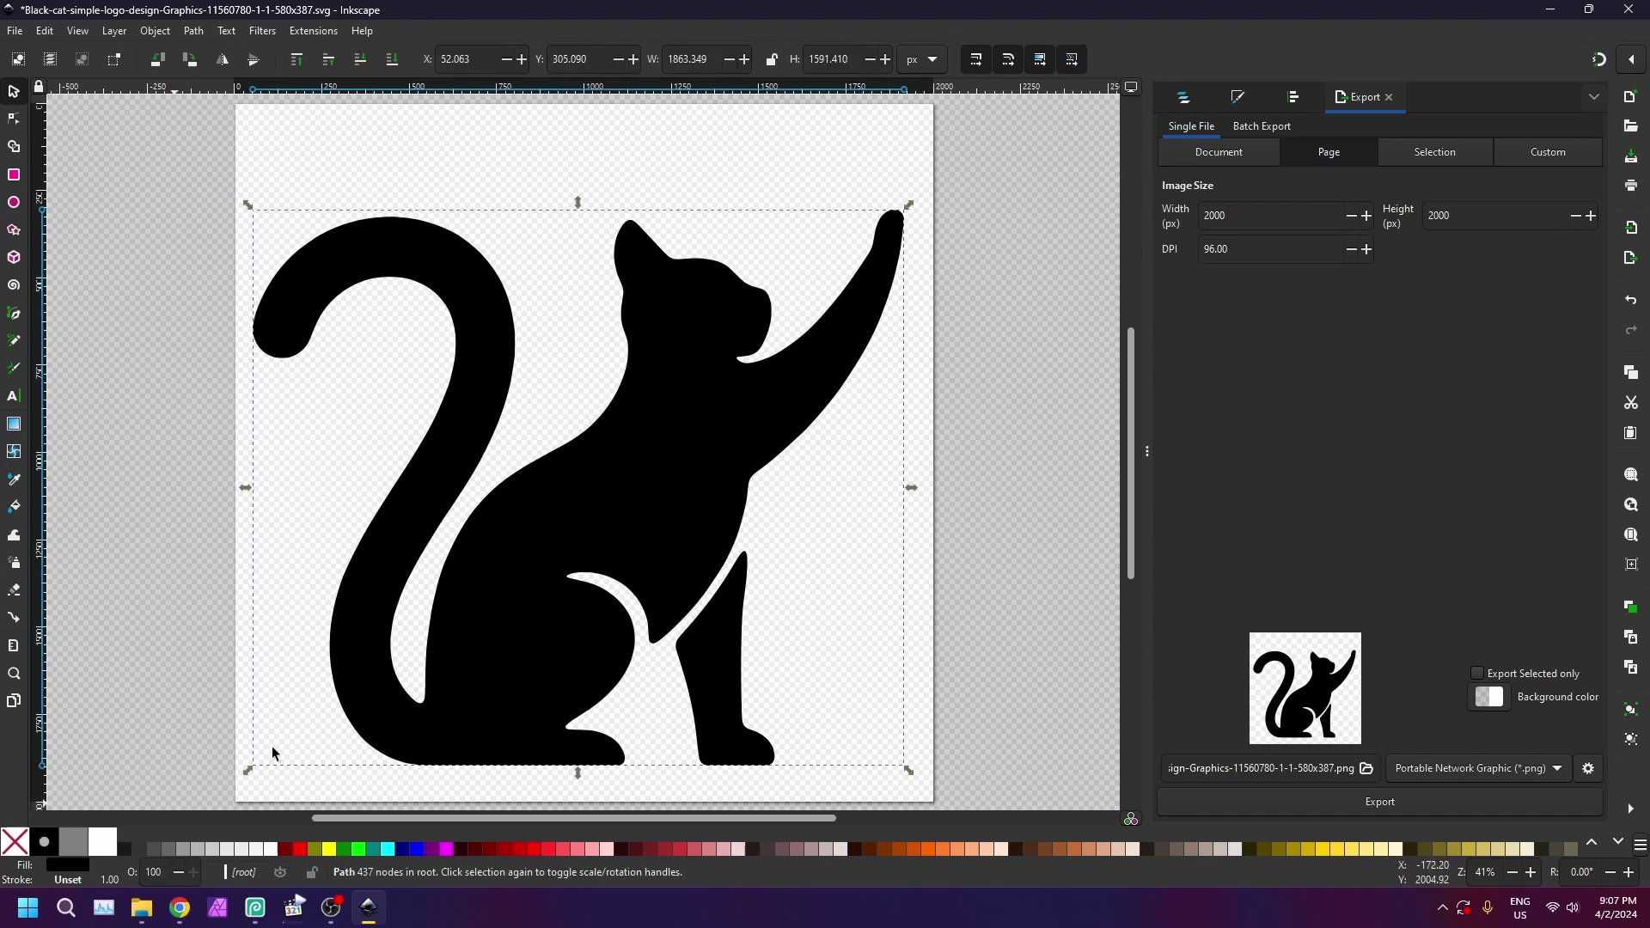
{"action": "left_click", "coordinate": [421, 848]}
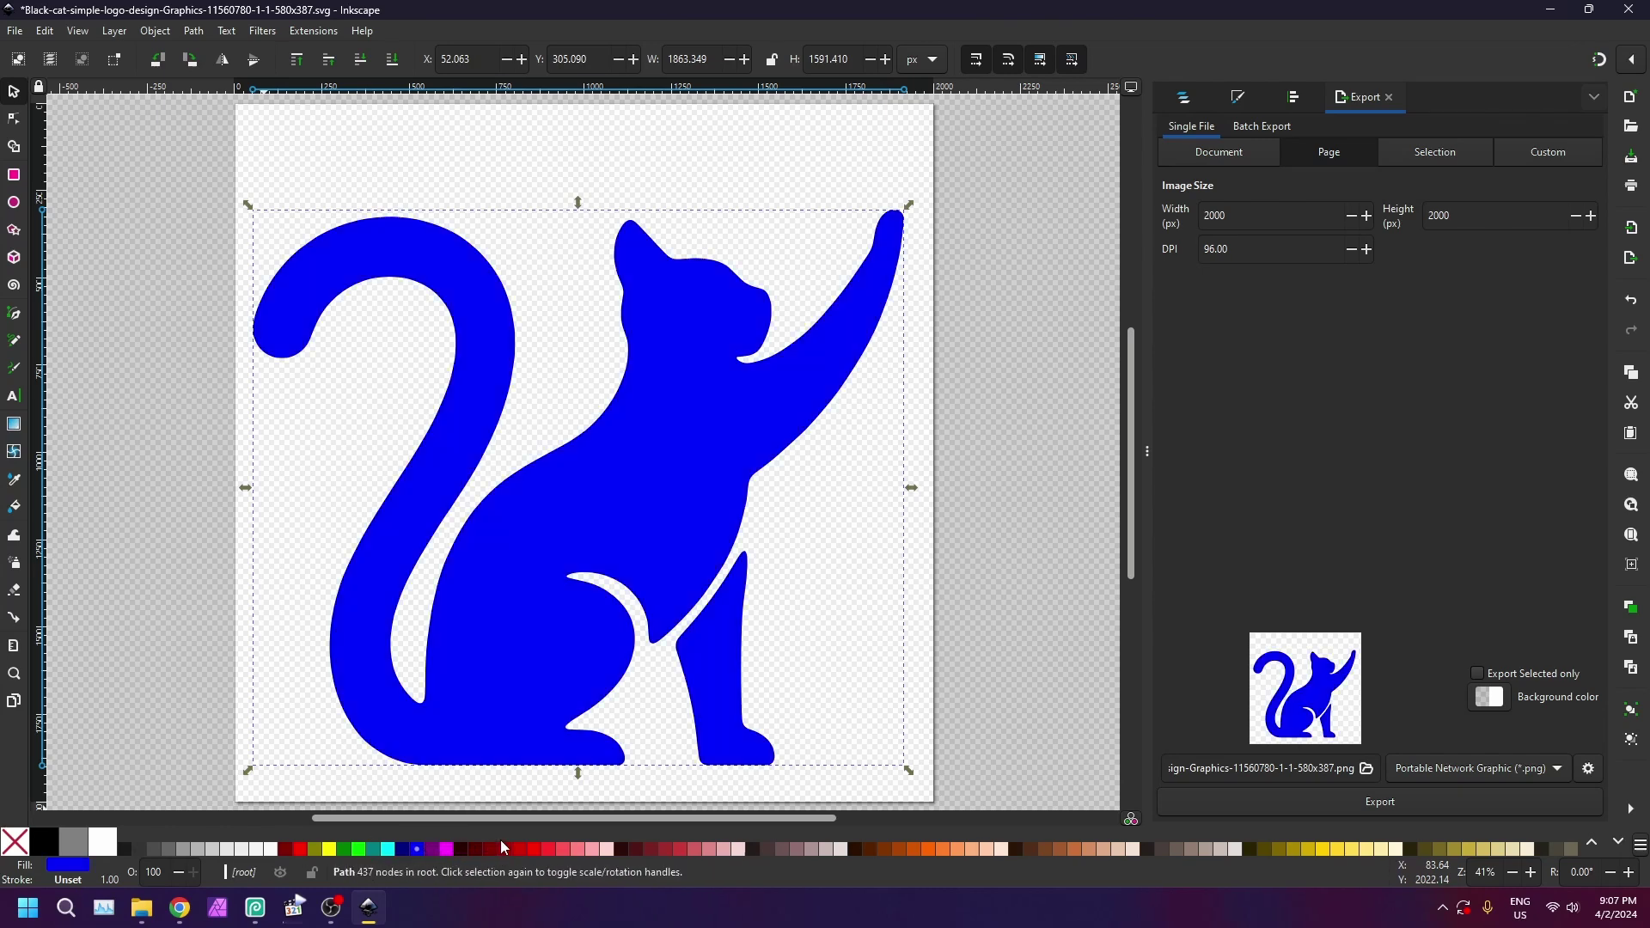
{"action": "left_click", "coordinate": [519, 851]}
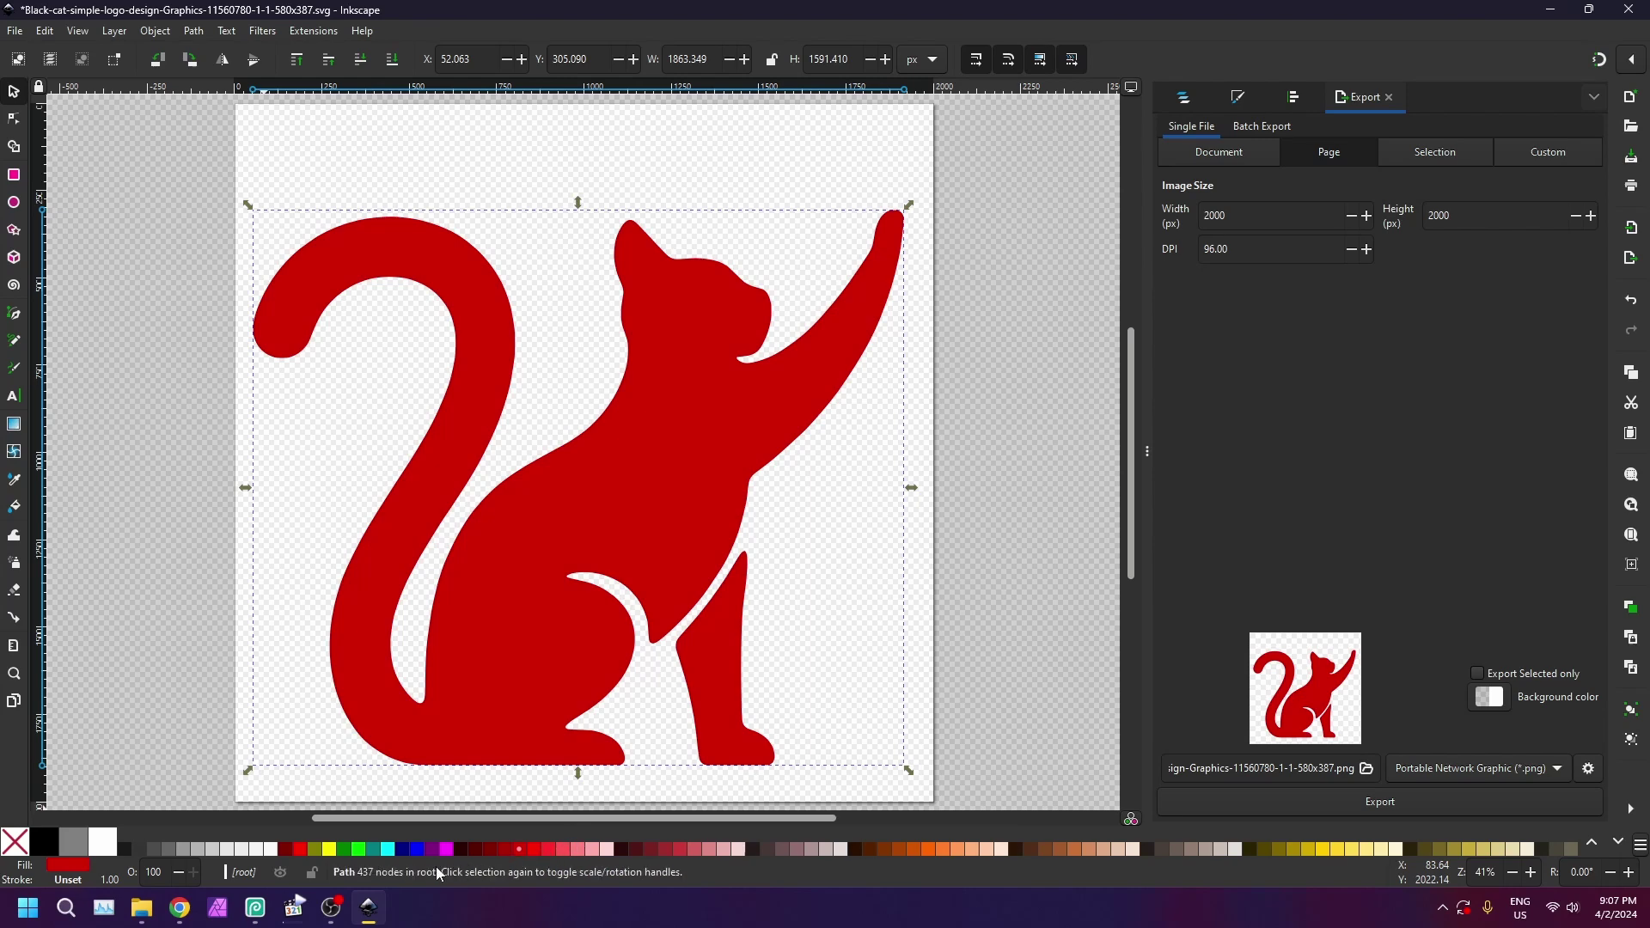
{"action": "left_click", "coordinate": [358, 851]}
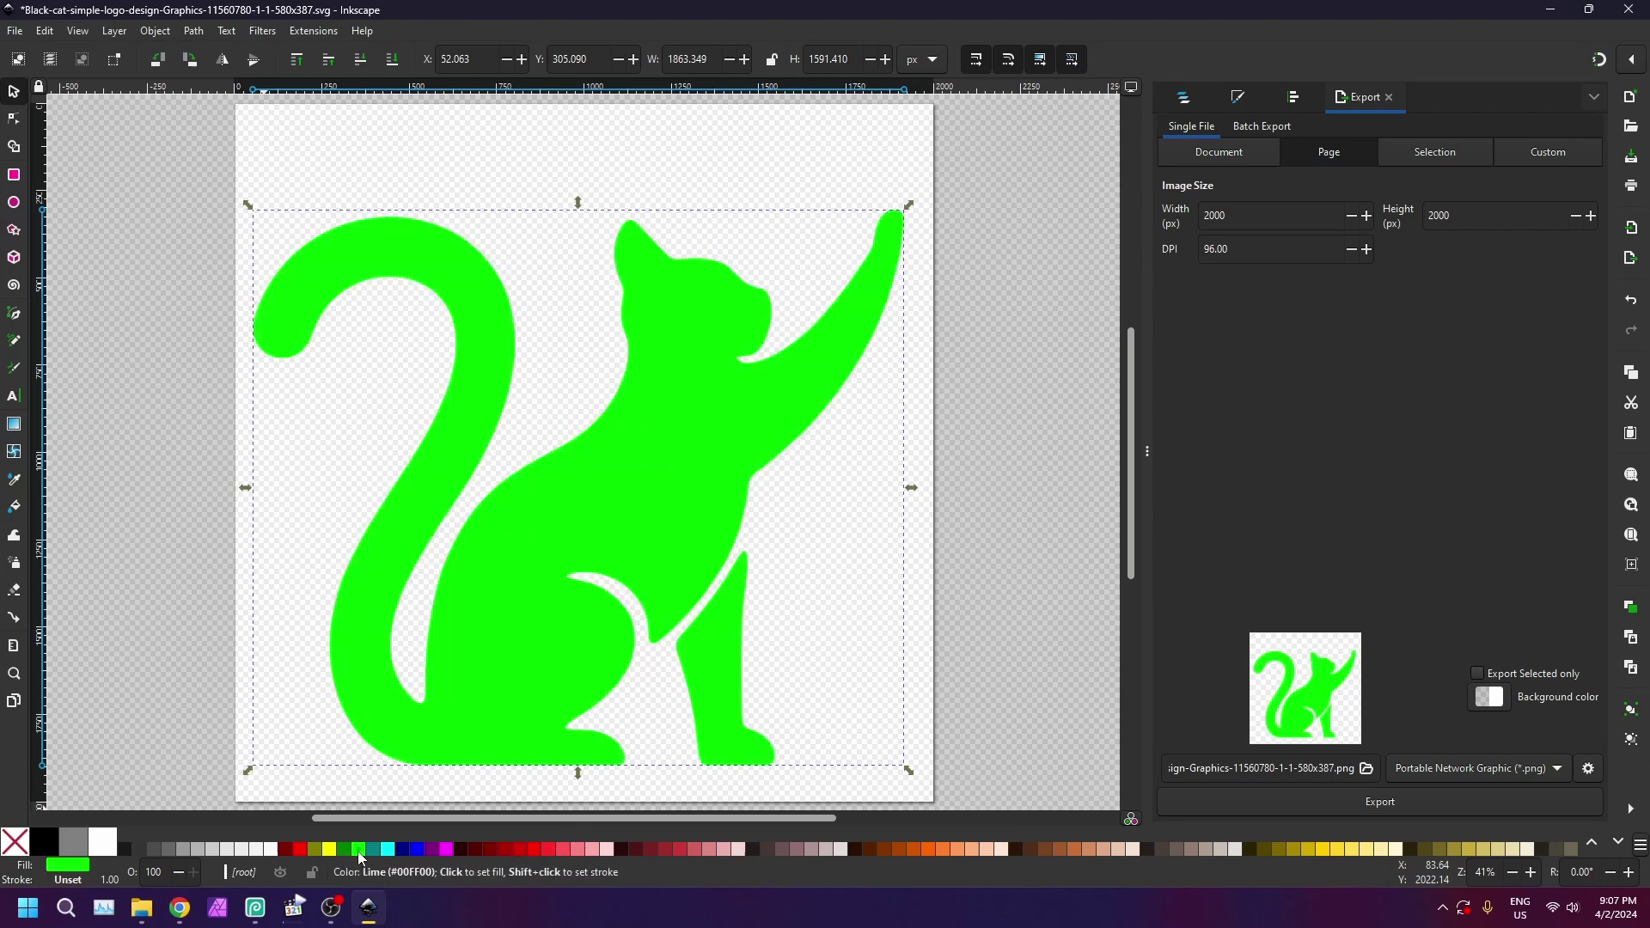
{"action": "left_click", "coordinate": [344, 853]}
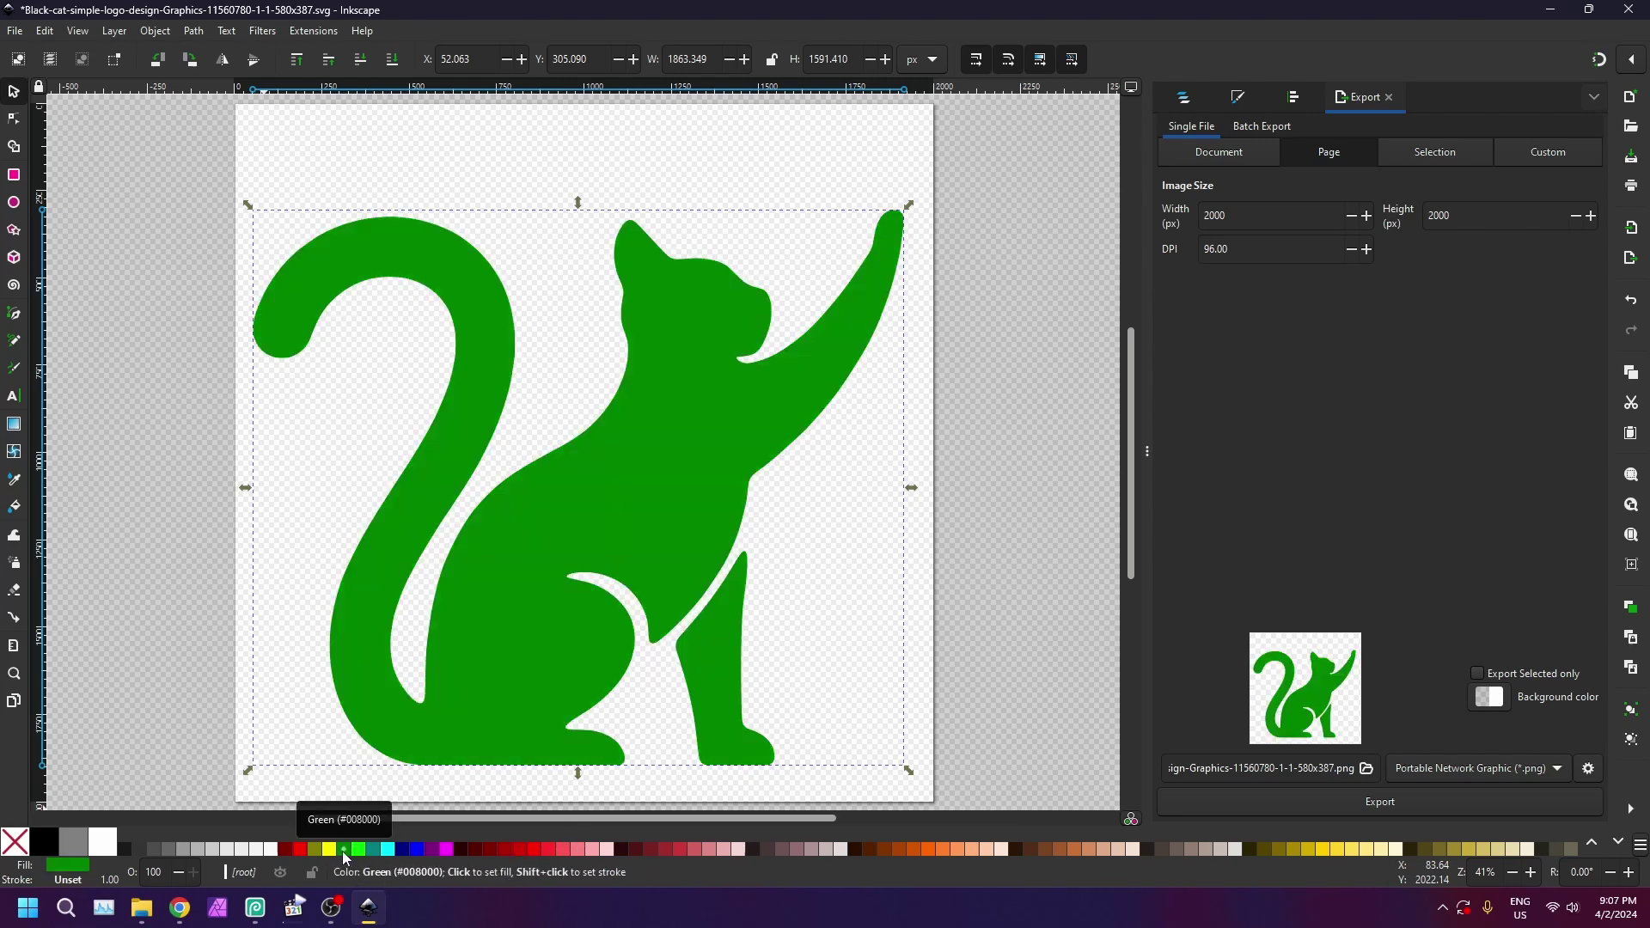
Deselect the cat and save the SVG with Ctrl+S.
{"action": "left_click", "coordinate": [152, 482]}
{"action": "key", "text": "ctrl+s"}
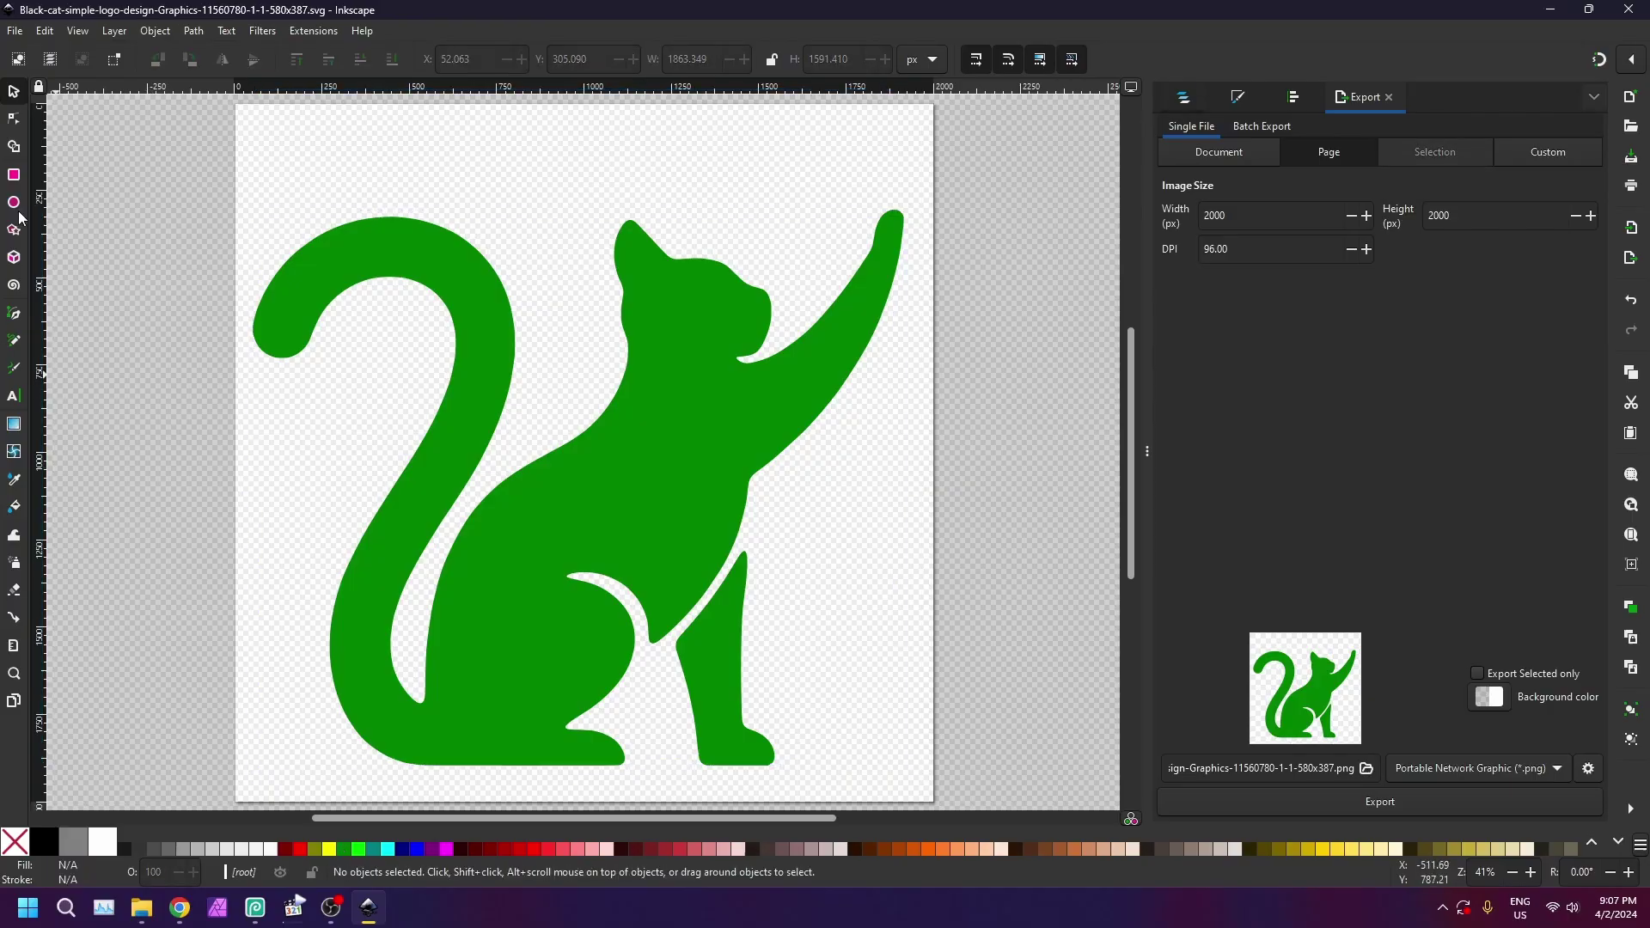